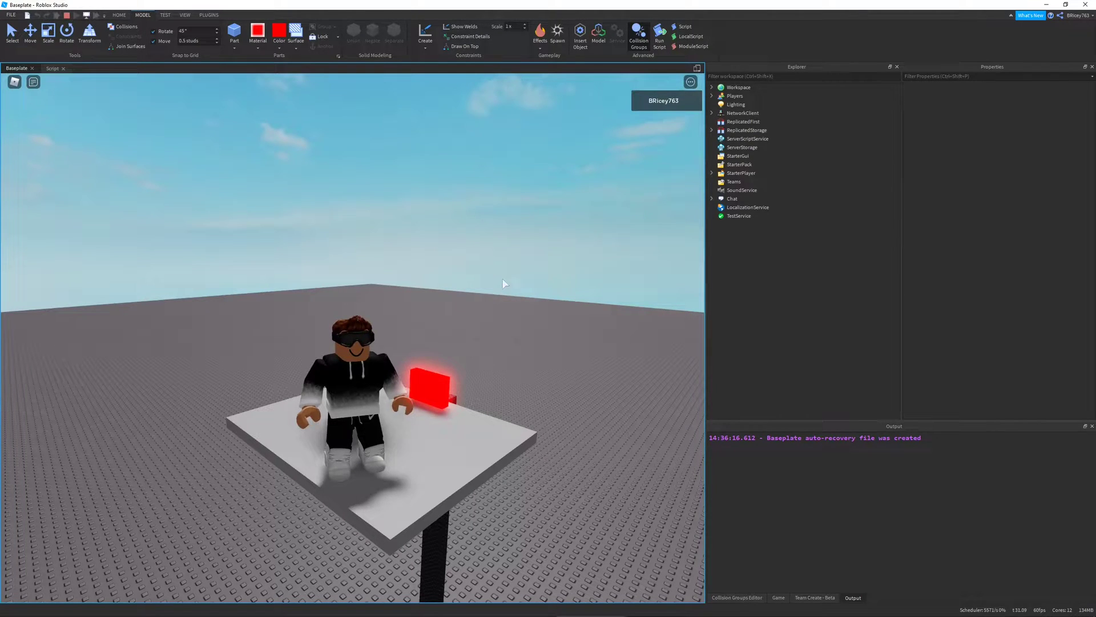
Step: Ride the finished elevator in the playtest by activating the red clicker from the platform several times, and end the playtest
right_click_drag(527, 347, 440, 382)
left_click(458, 391)
key("w")
left_click(431, 393)
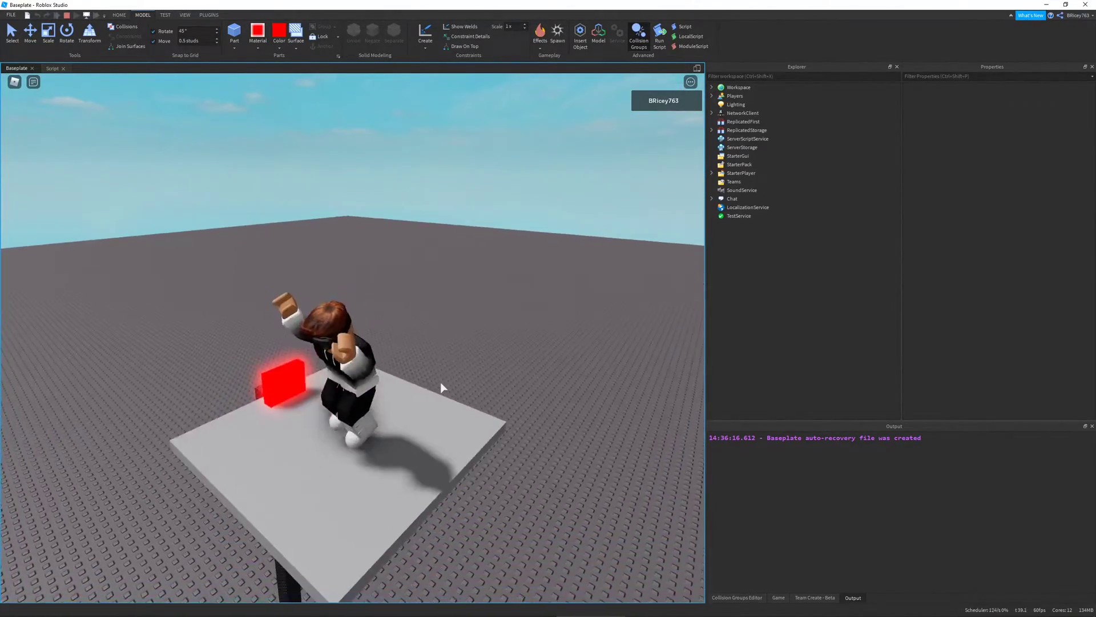
key("d")
key("a")
right_click_drag(353, 381, 353, 382)
right_click_drag(521, 365, 521, 366)
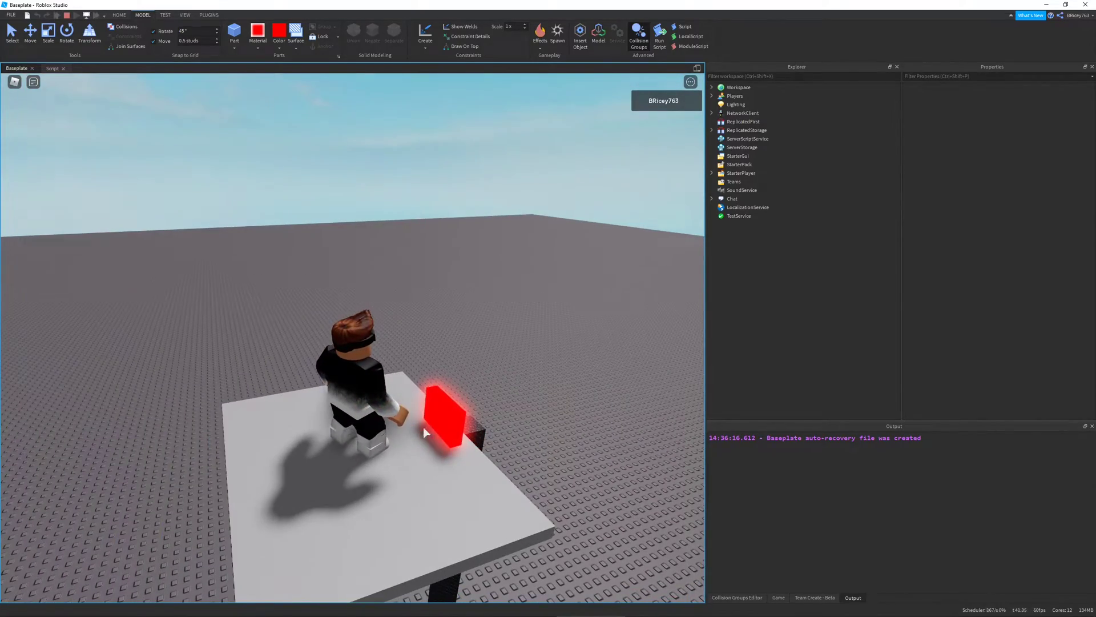
left_click(456, 417)
right_click_drag(477, 416, 478, 416)
key("d")
key("s")
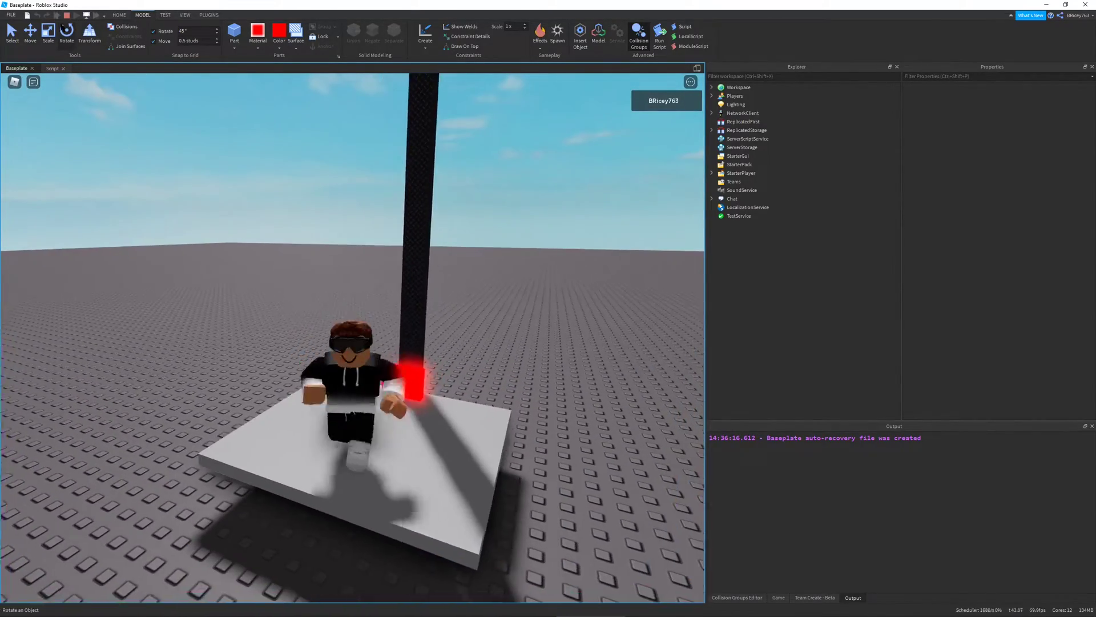
left_click(67, 15)
Step: Examine the finished elevator's platform, shaft and clicker in the editor, along with the script that drives the prismatic constraint
right_click_drag(471, 210, 469, 238)
key("w")
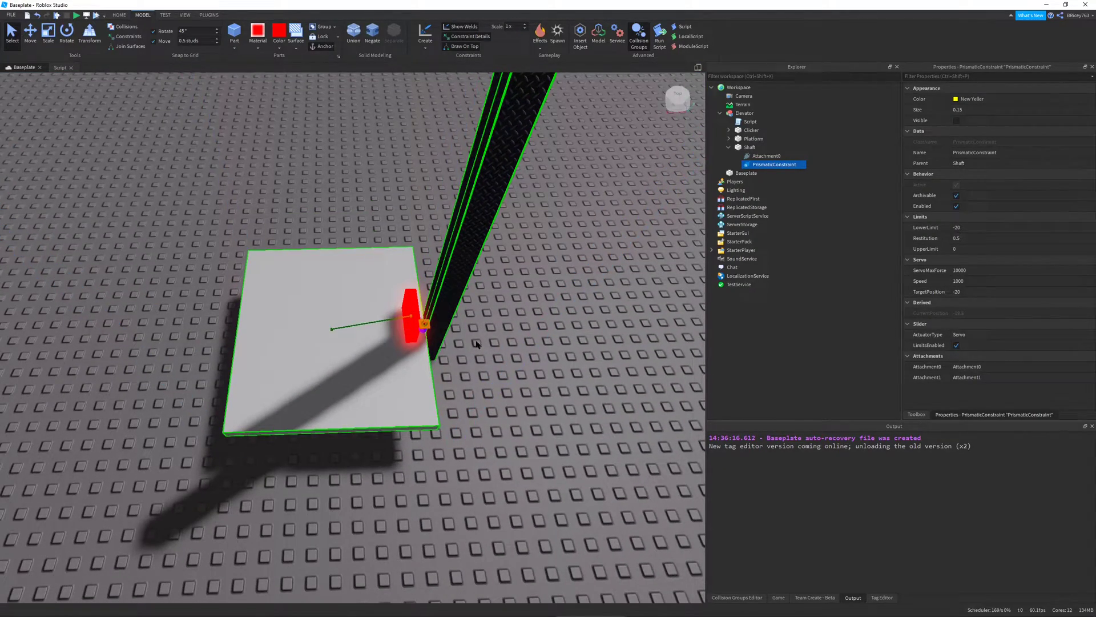
right_click_drag(478, 344, 461, 281)
left_click(62, 67)
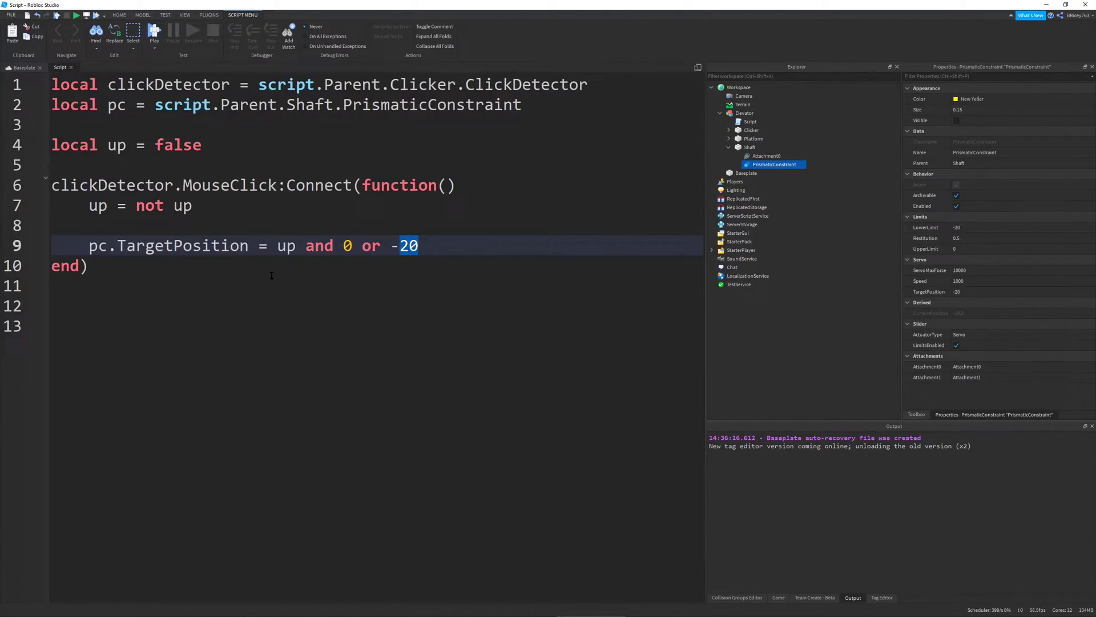
left_click(24, 68)
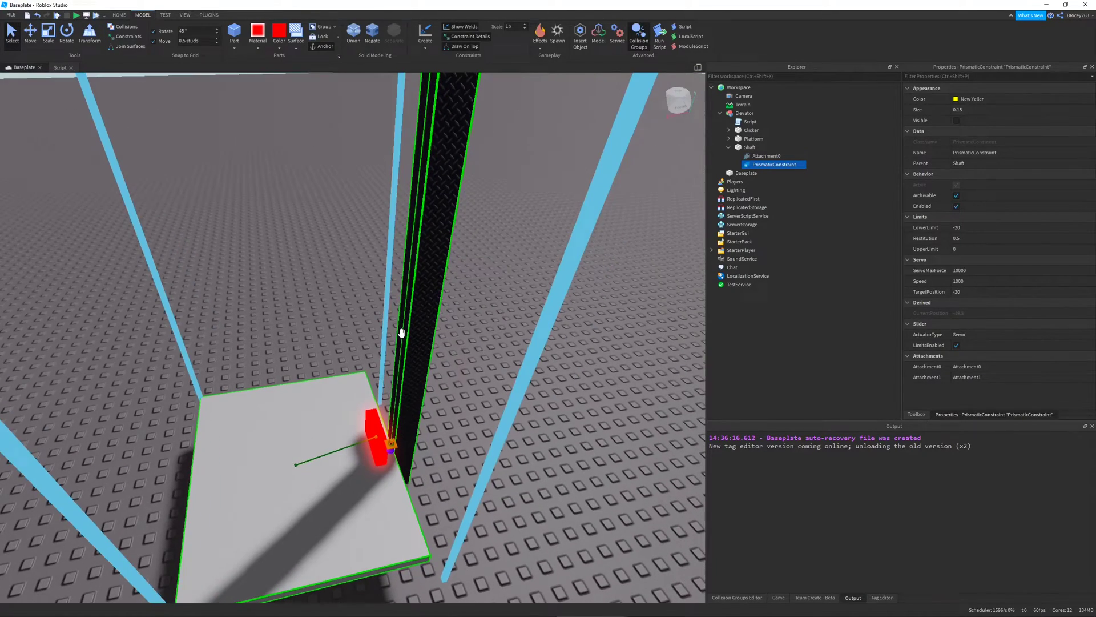
right_click_drag(401, 332, 401, 319)
key("w")
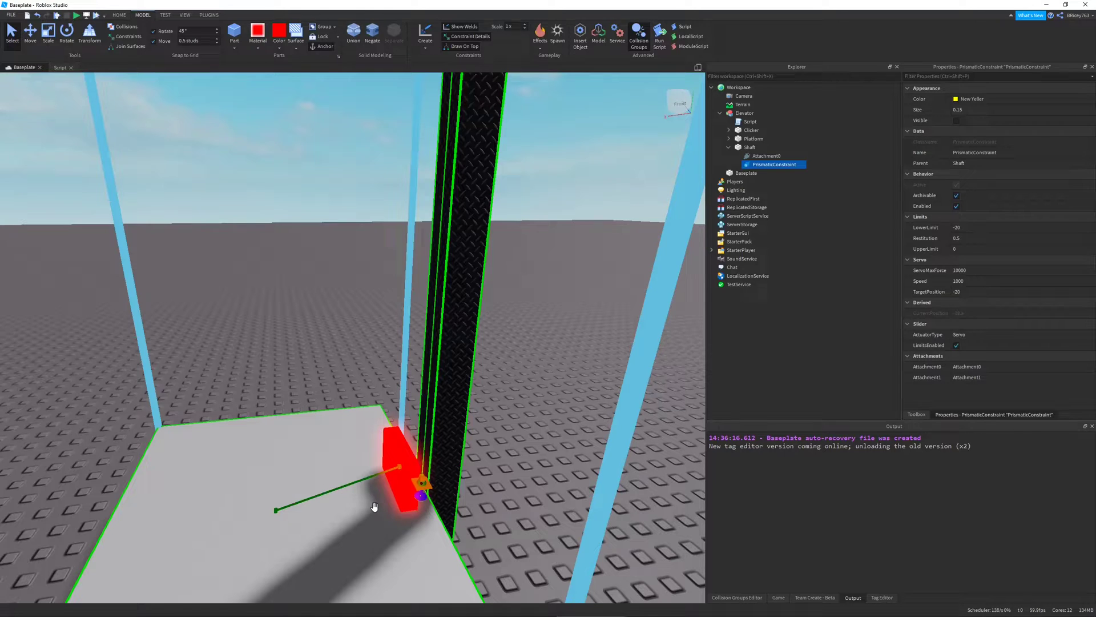
right_click_drag(423, 516, 401, 490)
key("s")
key("e")
scroll(401, 494, "up", 10)
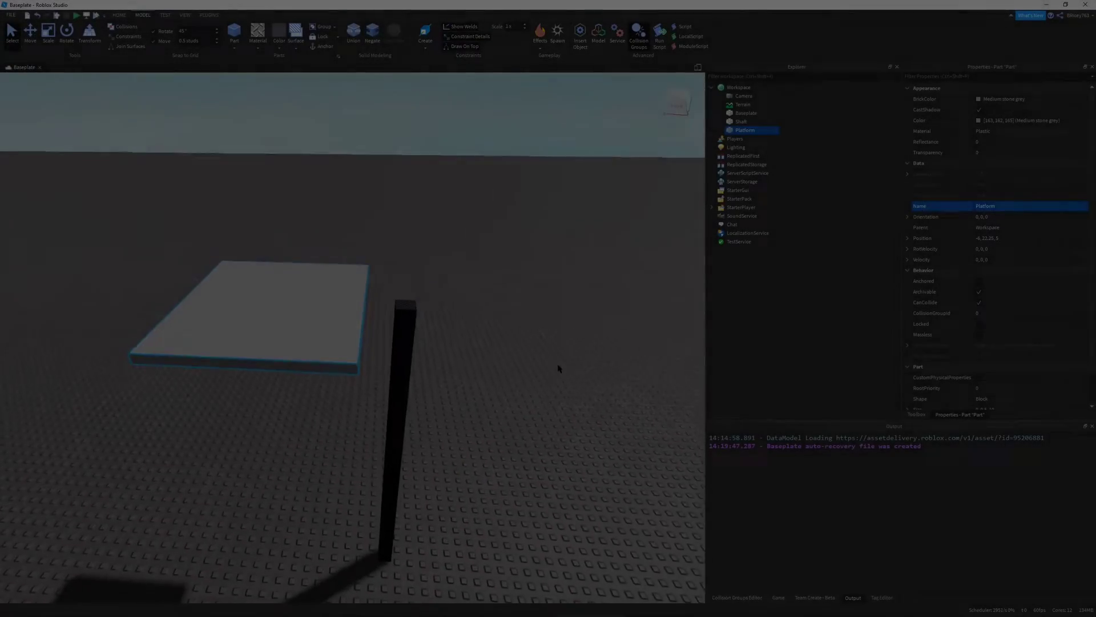
Step: Create a prismatic constraint from the shaft's upper edge facing the platform to the middle of the platform's nearest top edge
key("w")
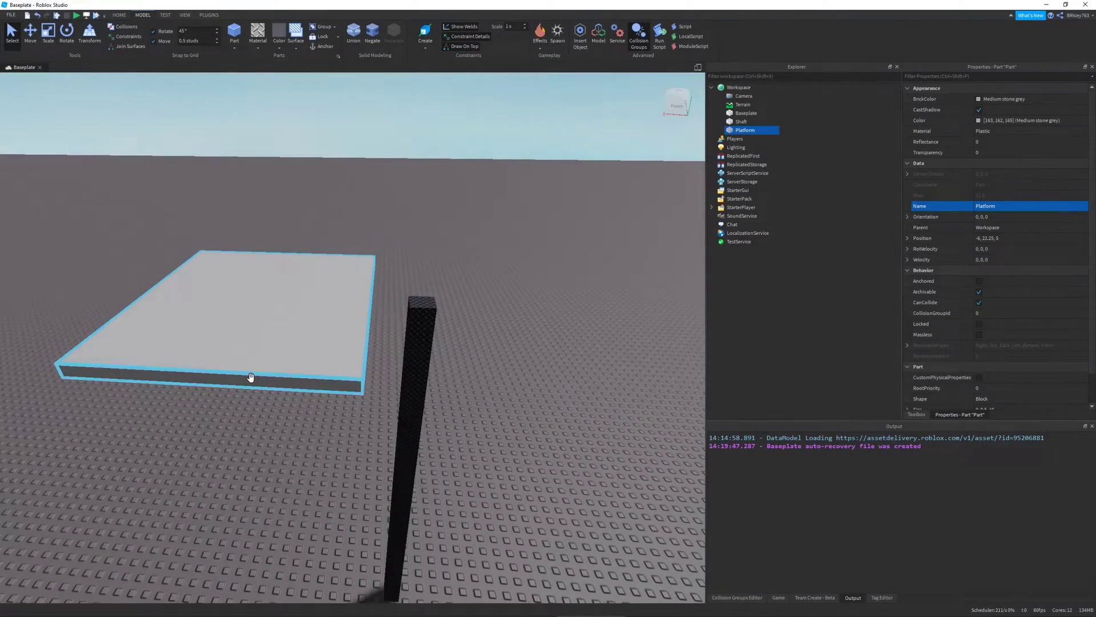
left_click(422, 331)
key("f")
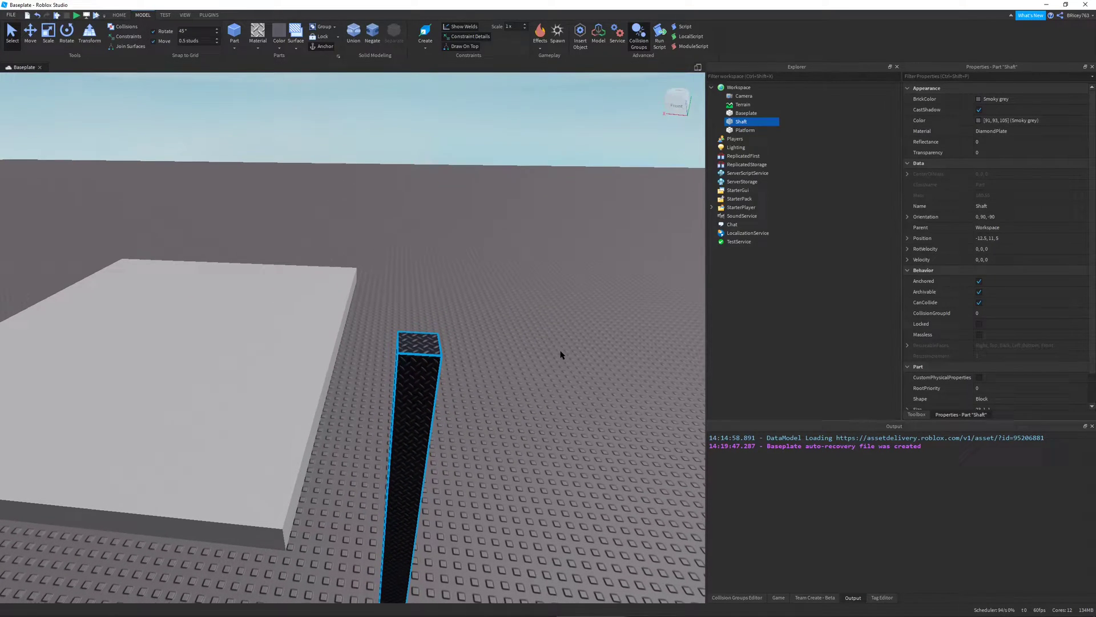
key("q")
key("e")
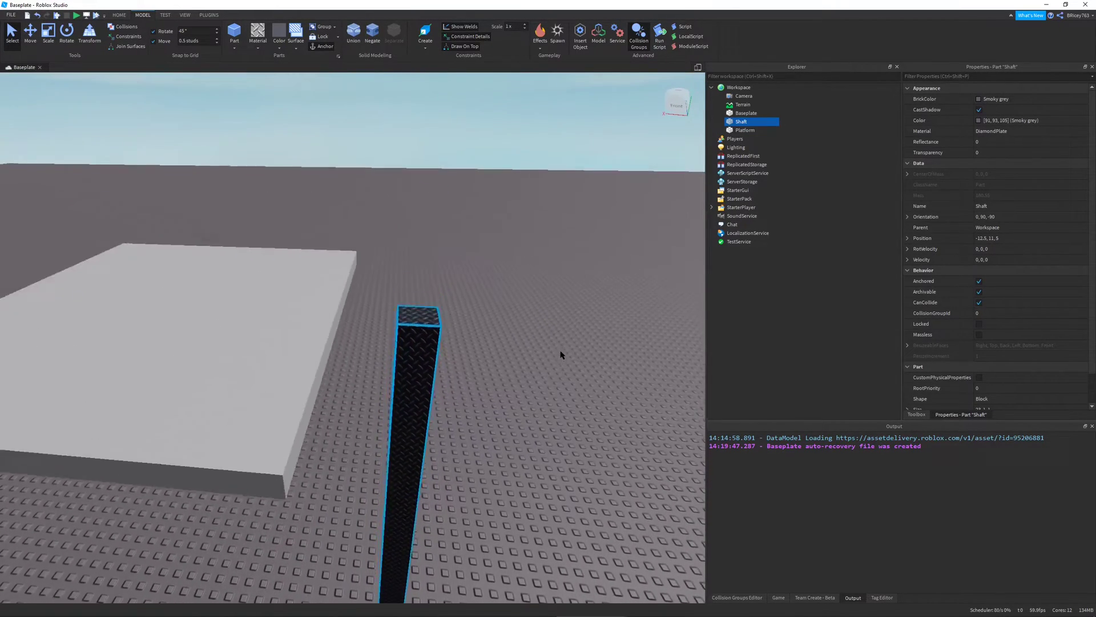
right_click_drag(560, 351, 558, 330)
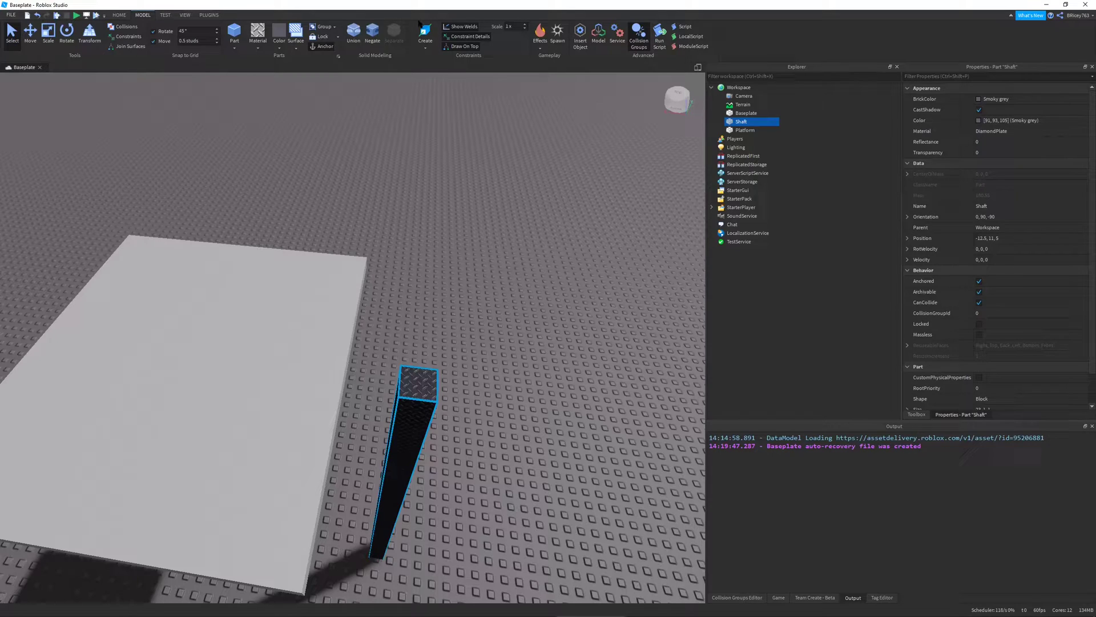
left_click(435, 51)
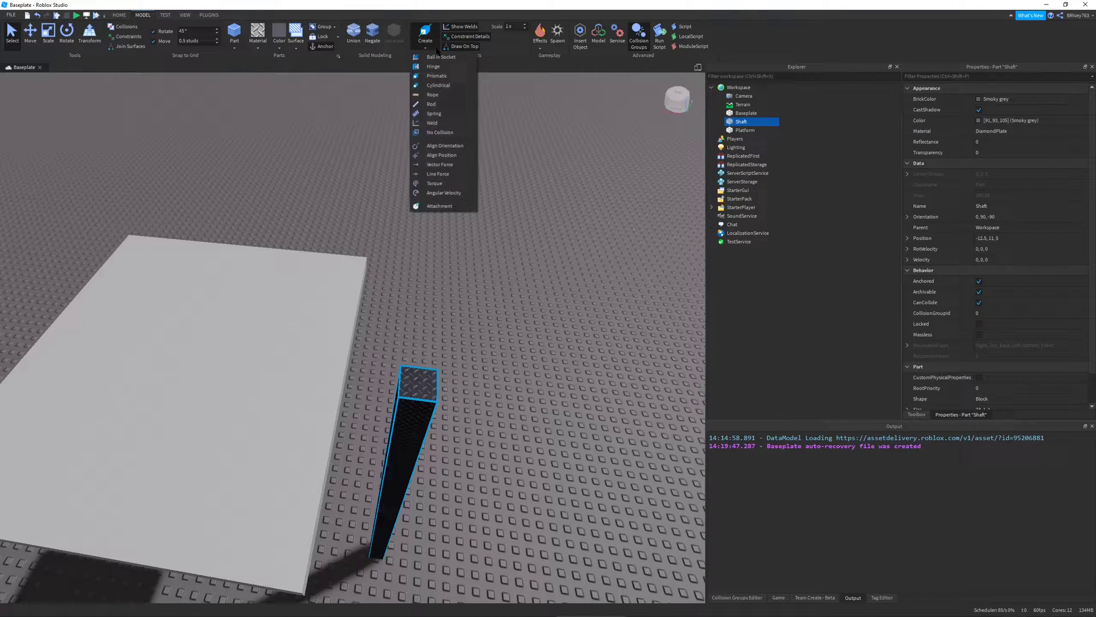
left_click(432, 75)
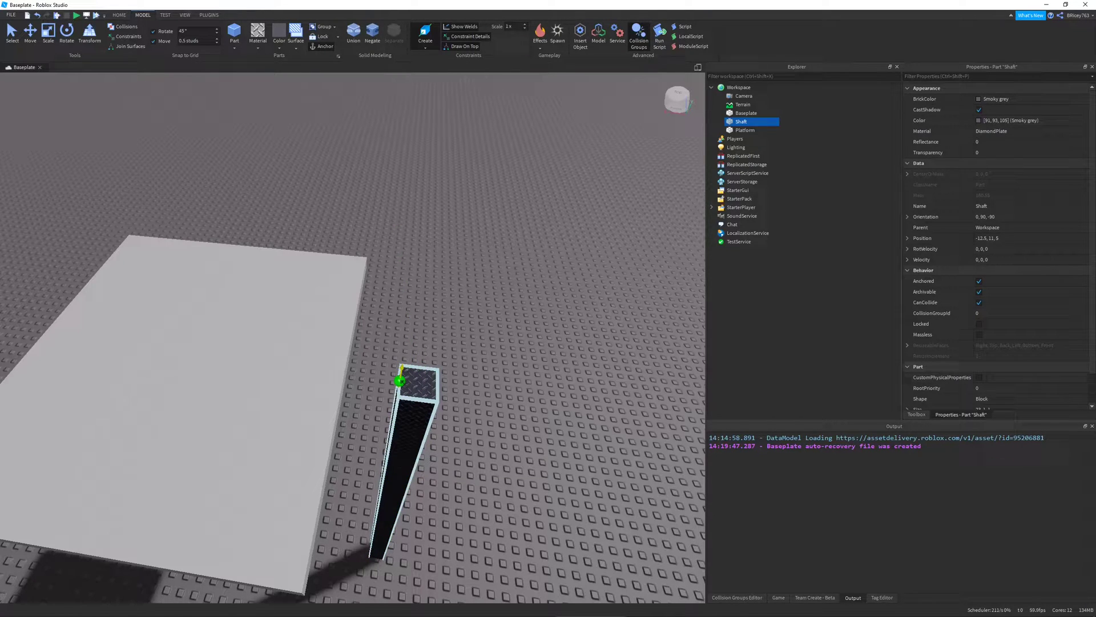
left_click(400, 381)
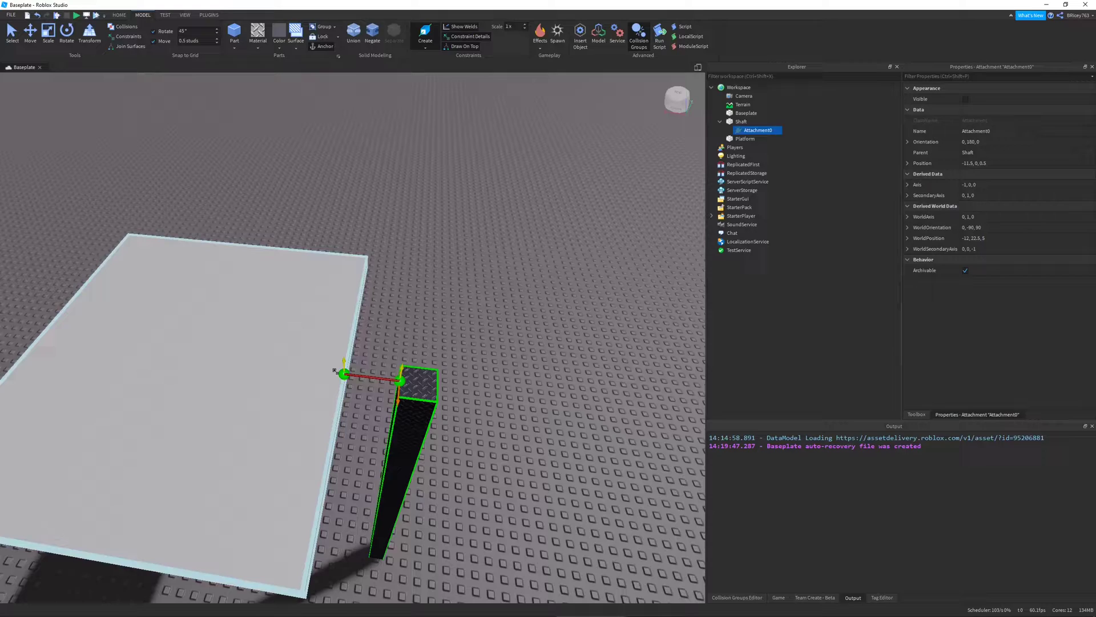
left_click(335, 371)
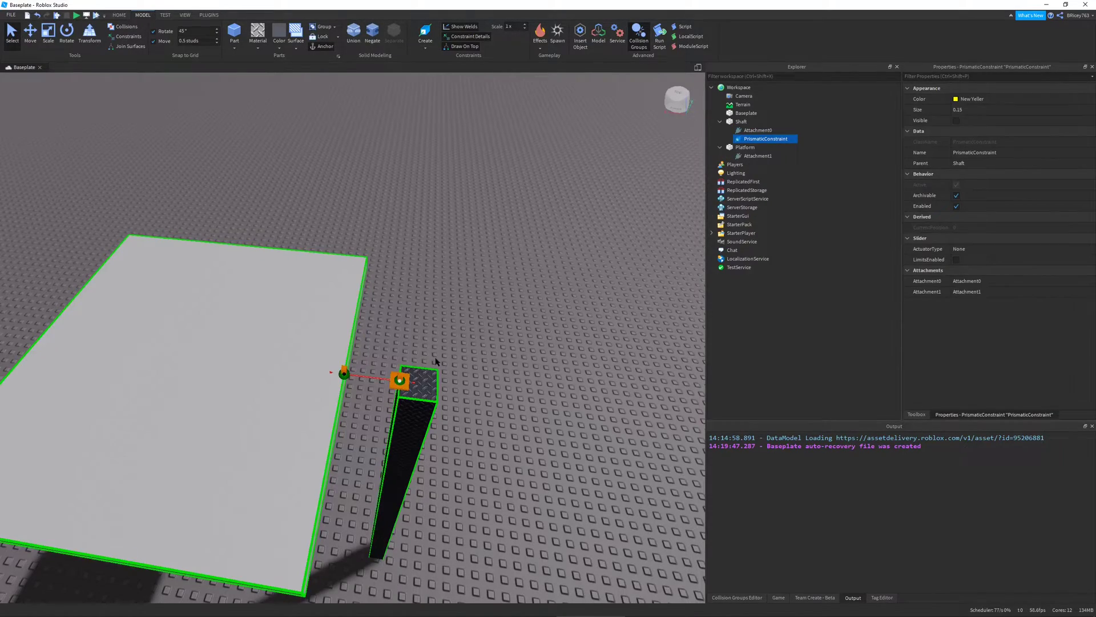
Step: Examine the prismatic constraint between the shaft and the platform from several angles, including the direction it points
key("f")
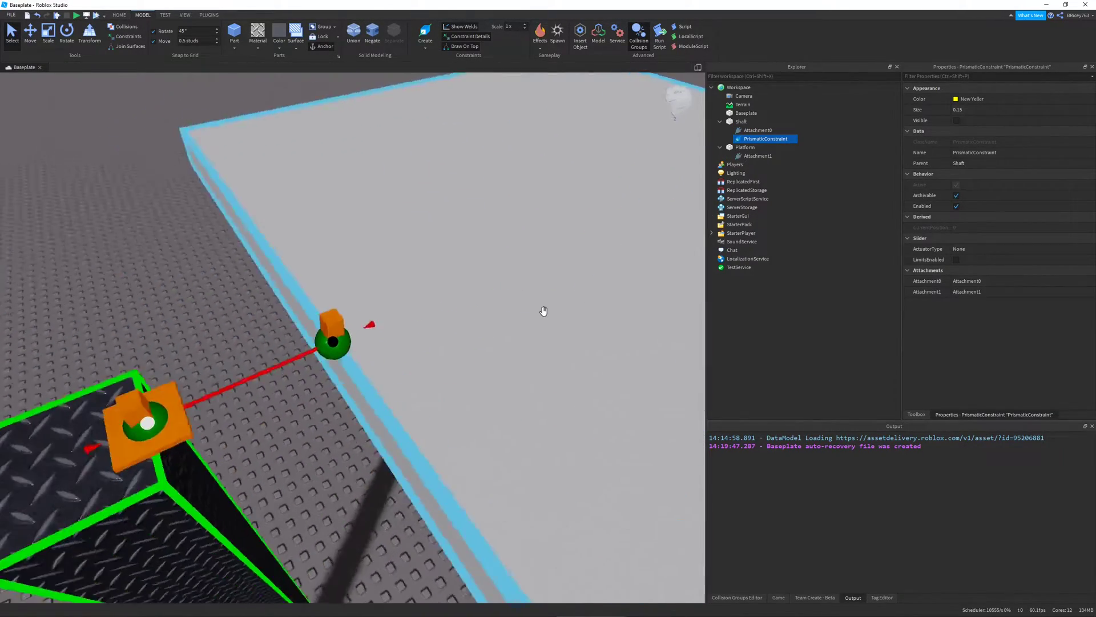
mouse_move(544, 311)
right_mouse_down()
mouse_move(545, 276)
mouse_move(543, 306)
right_mouse_up()
scroll(547, 277, "down", 5)
scroll(548, 277, "up", 4)
mouse_move(417, 368)
key("alt")
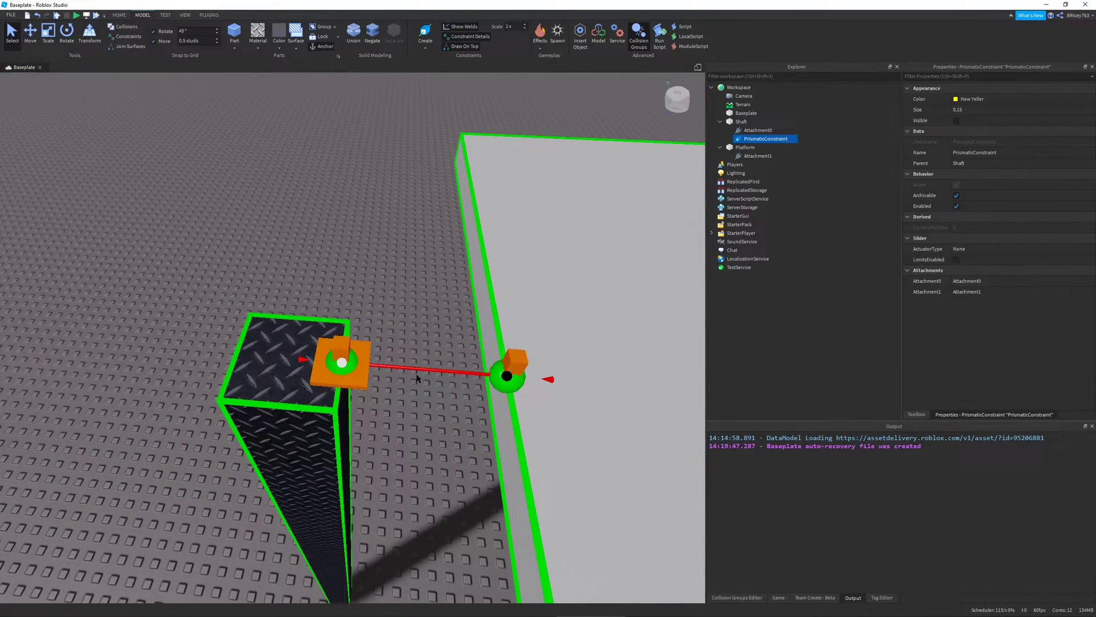
right_click_drag(463, 485, 463, 482)
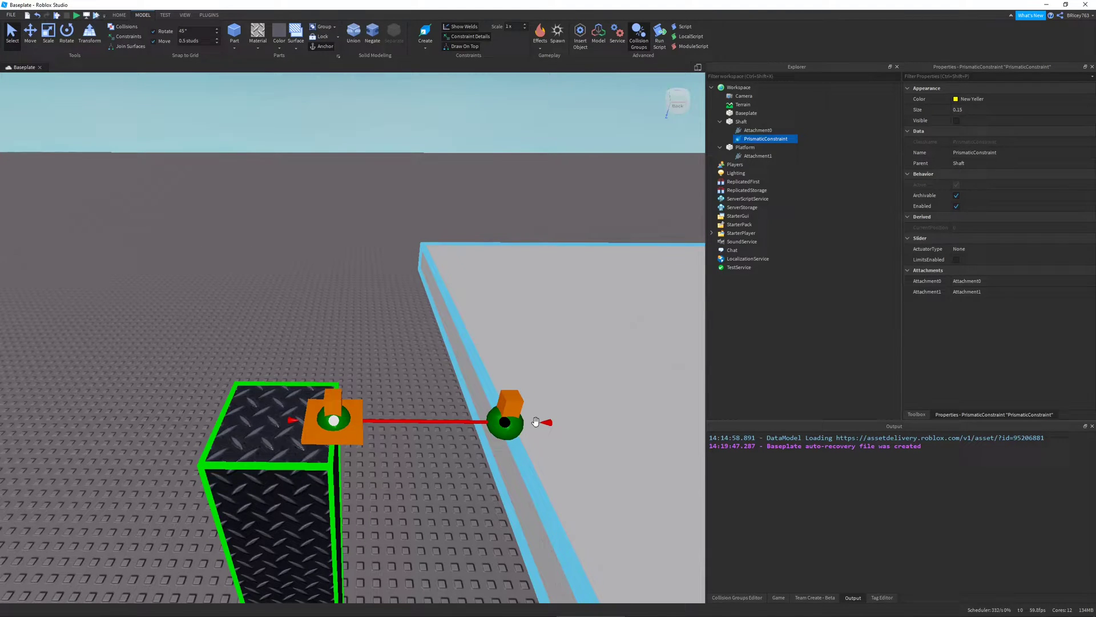
right_click_drag(535, 421, 544, 413)
scroll(543, 414, "down", 3)
scroll(547, 388, "up", 3)
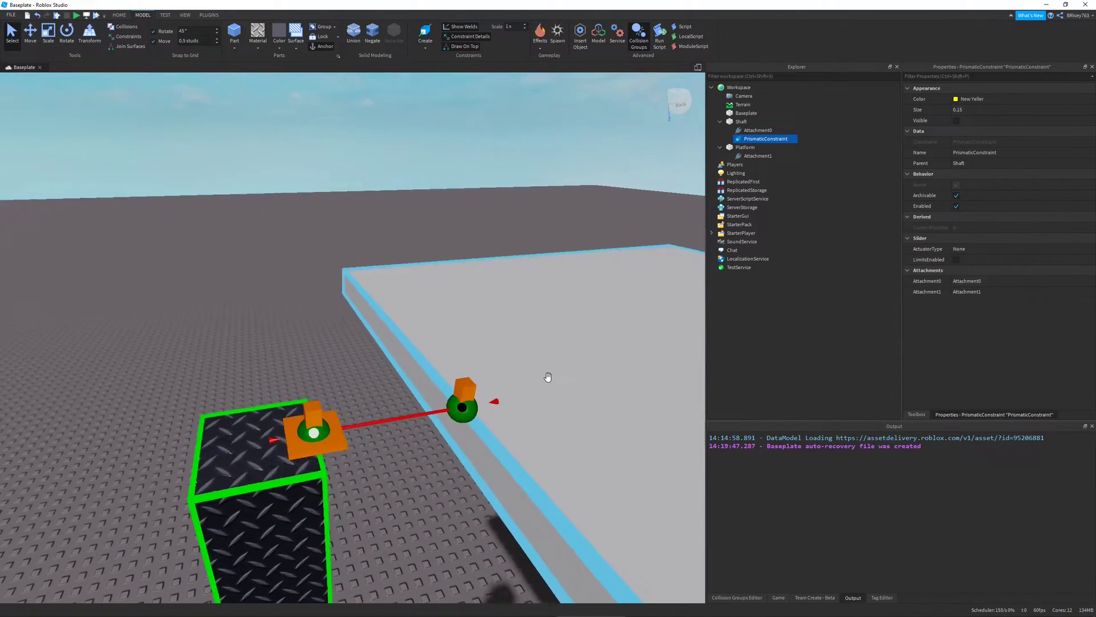
scroll(547, 377, "up", 1)
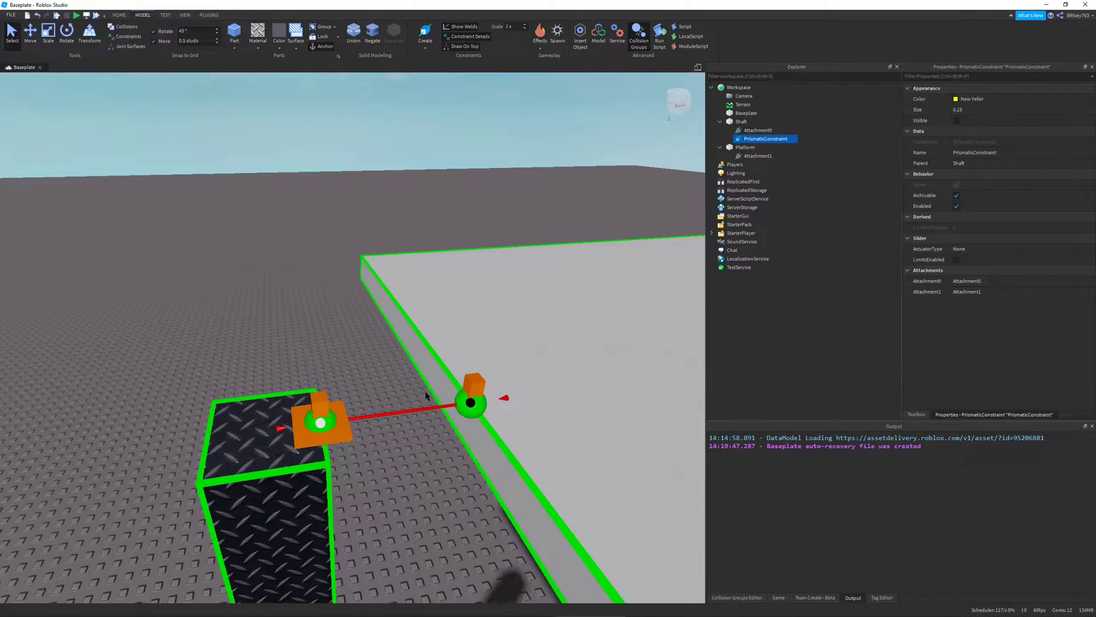
Step: Select the platform's attachment and the shaft's attachment in turn and examine the direction of their yellow axis arrows
left_click(462, 402)
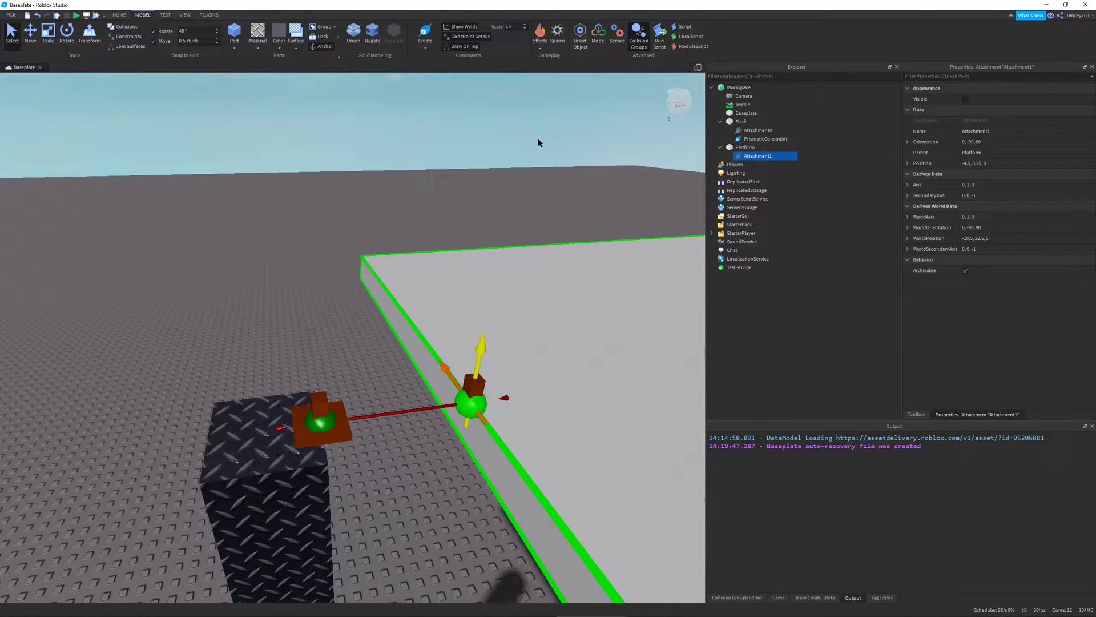
key("alt")
left_click(321, 421)
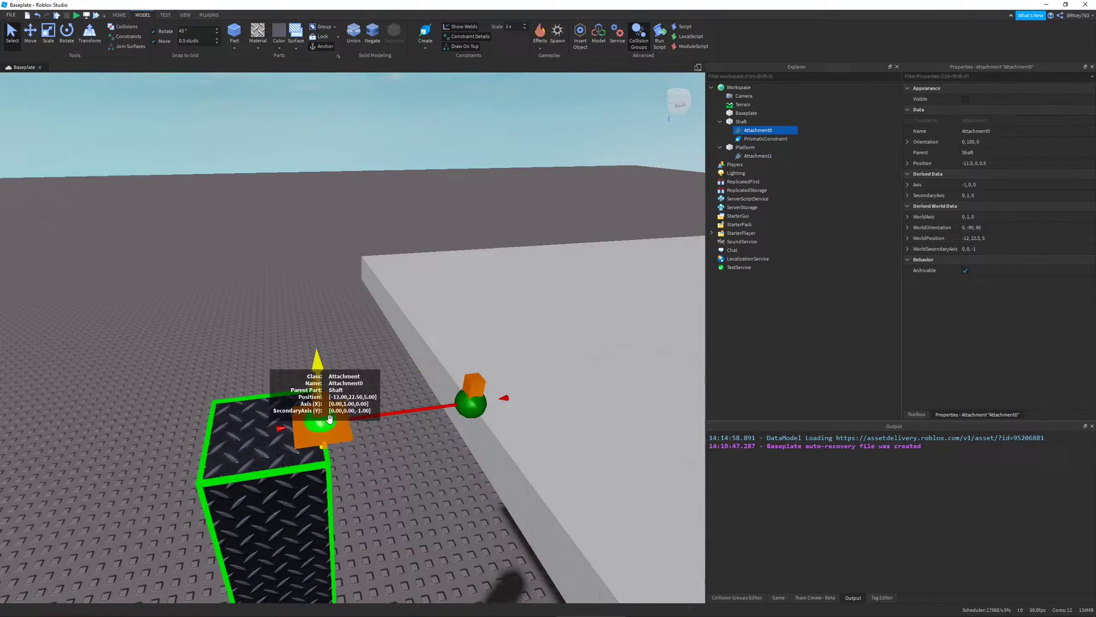
right_click_drag(564, 391, 565, 393)
key("q")
key("e")
key("q")
key("e")
right_click_drag(429, 290, 454, 300)
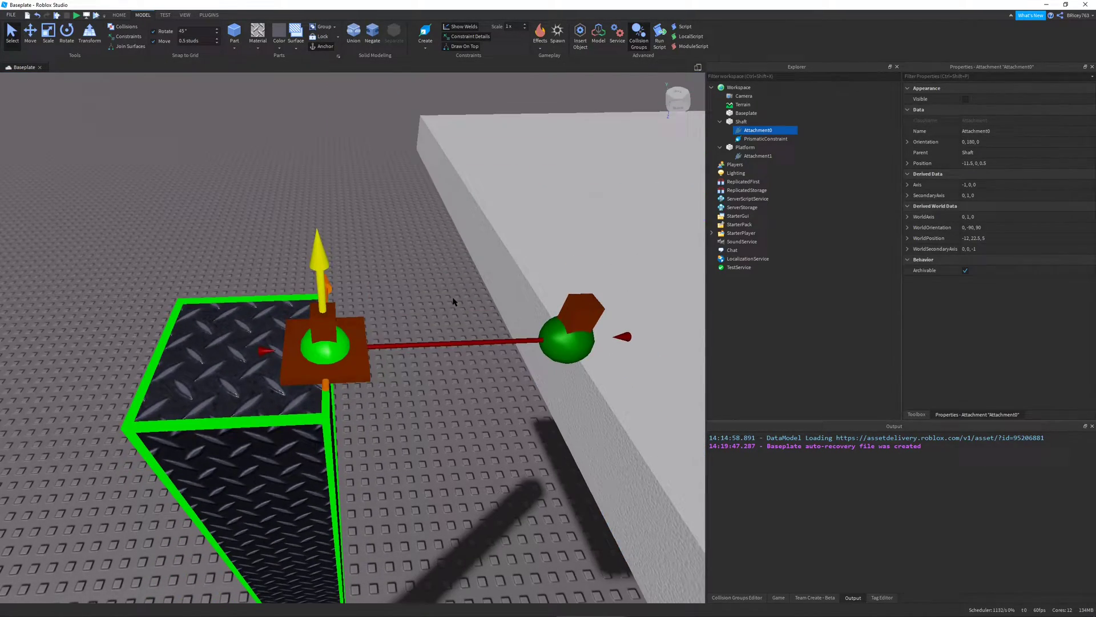
key("d")
right_click_drag(475, 249, 496, 235)
scroll(496, 236, "down", 5)
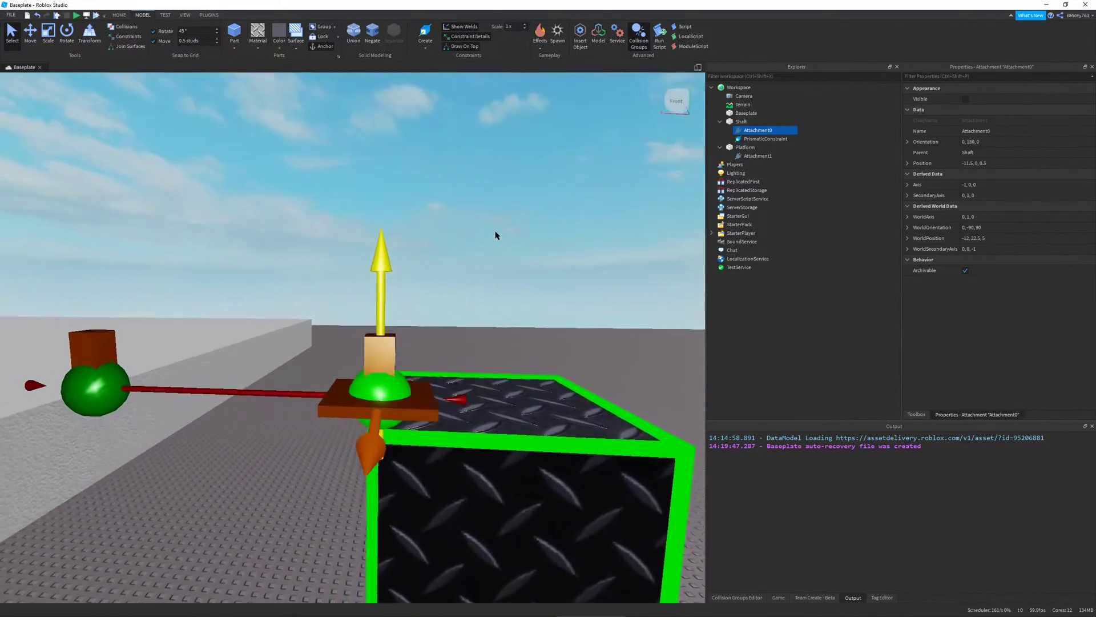
scroll(495, 235, "down", 8)
middle_click_drag(496, 235, 522, 235)
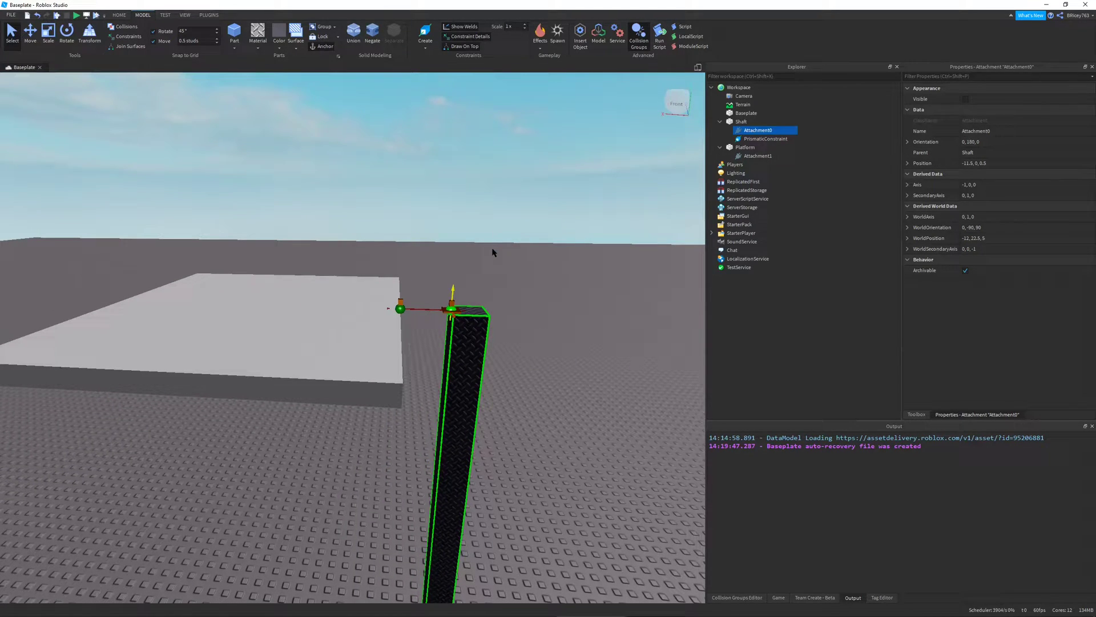
scroll(509, 234, "up", 5)
right_click_drag(509, 234, 512, 230)
key("s")
key("w")
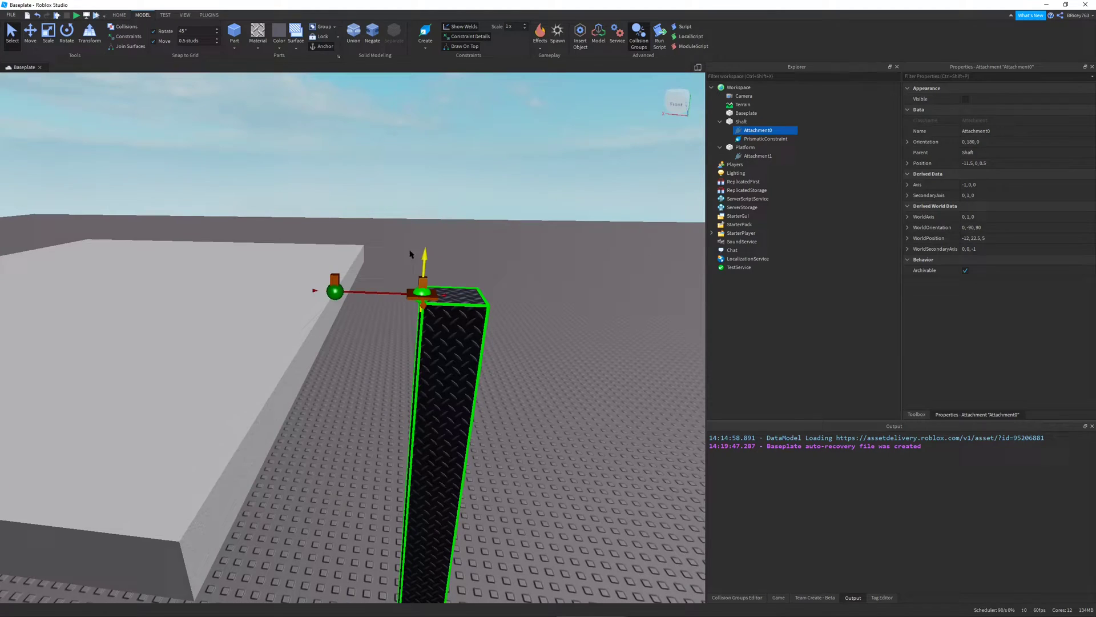
Step: Move the platform along the X axis to -7.5 so that it sits against the shaft with both attachments together
left_click(262, 350)
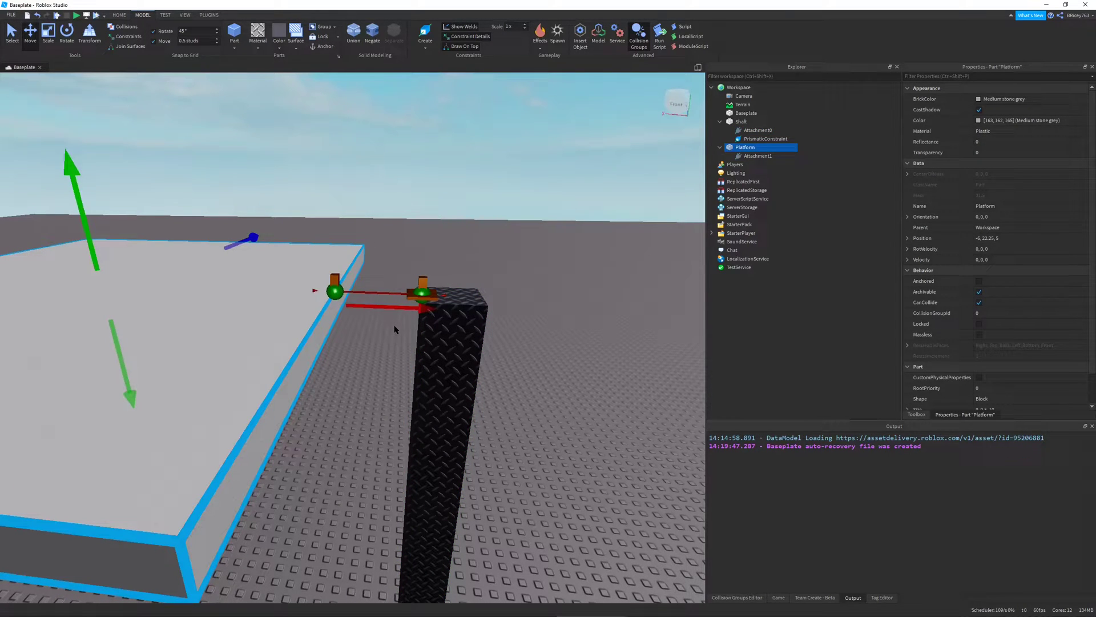
left_click_drag(374, 305, 455, 311)
key("d")
right_click_drag(560, 330, 555, 354)
left_click(559, 338)
key("d")
right_click_drag(471, 360, 454, 362)
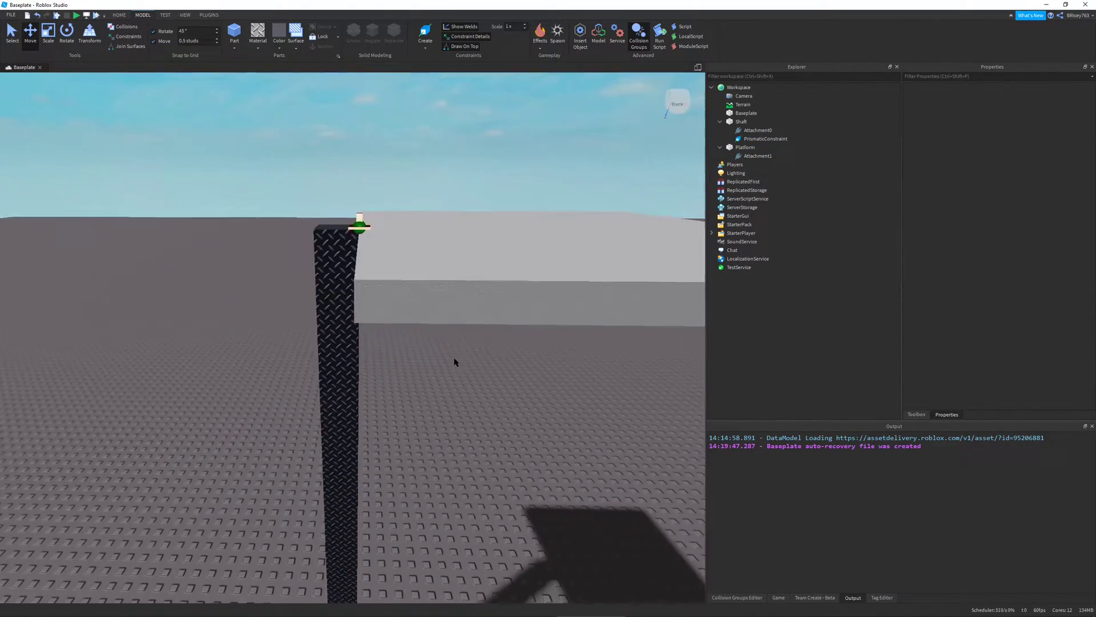
scroll(454, 362, "down", 5)
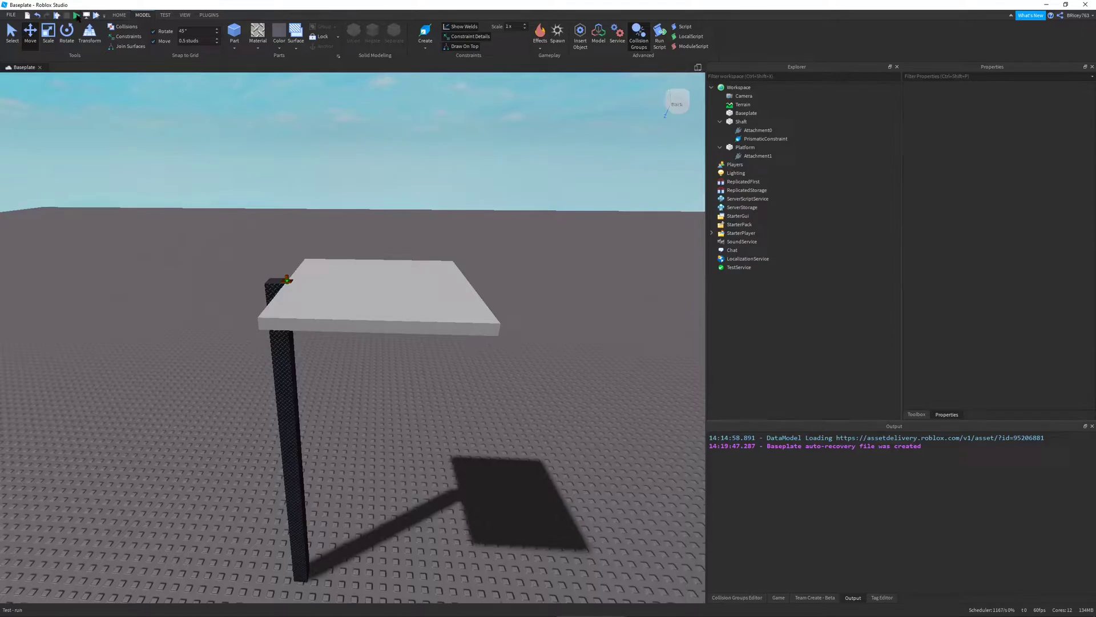
Step: Run the simulation and lift the dropped platform up along the shaft to test its vertical sliding
left_click(77, 15)
right_click_drag(429, 224, 456, 338)
key("d")
left_click(465, 450)
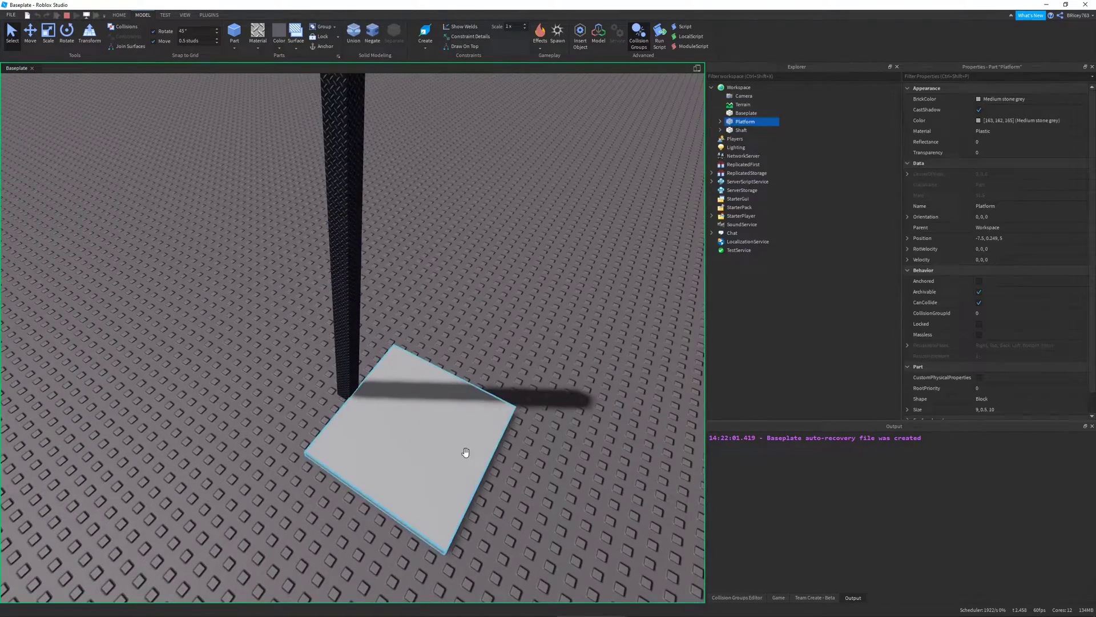
left_click_drag(415, 399, 413, 374)
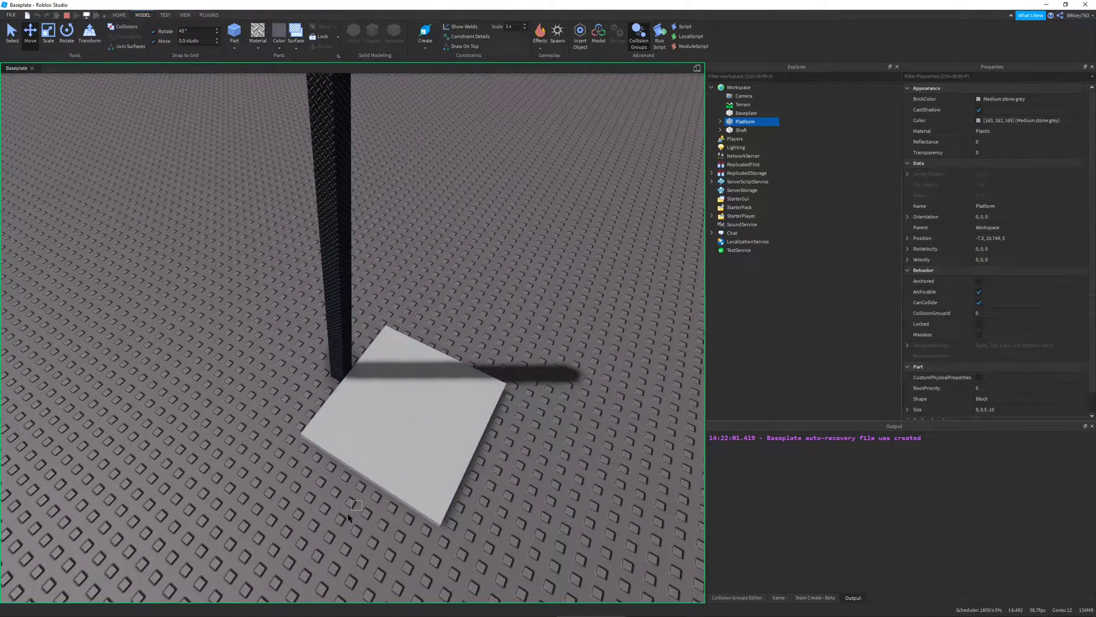
Step: Try to slide the platform horizontally along the Z axis, away from the shaft, in the running simulation
left_click(362, 457)
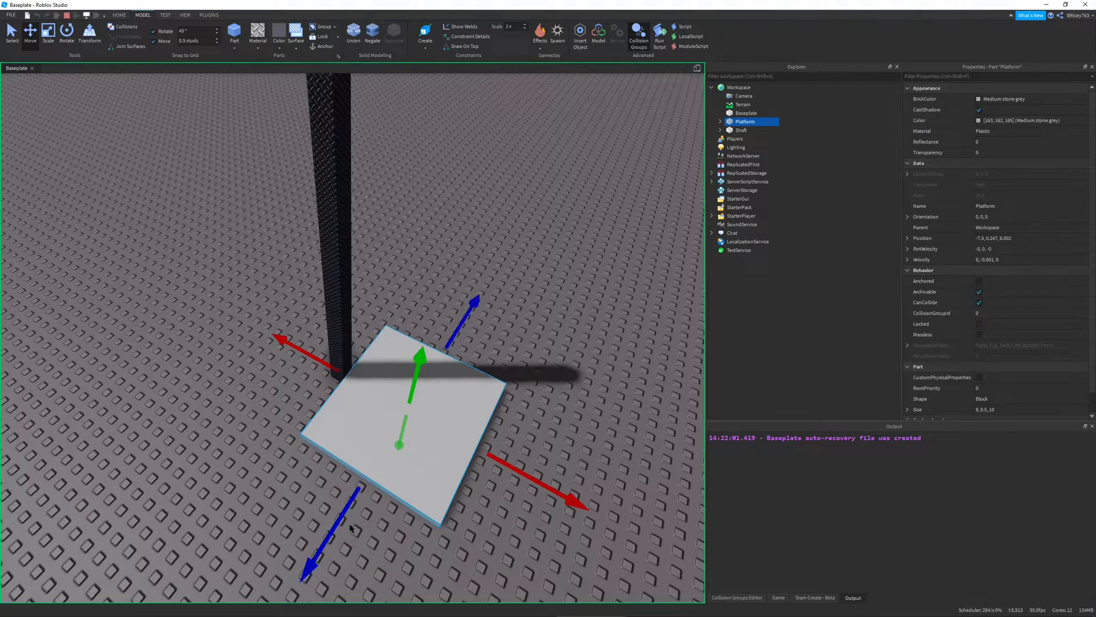
left_click(351, 528)
left_click(367, 469)
left_click_drag(340, 523, 268, 599)
Step: Raise the platform to near the top of the shaft and release it to test the constraint again
key("s")
right_click_drag(462, 383, 451, 400)
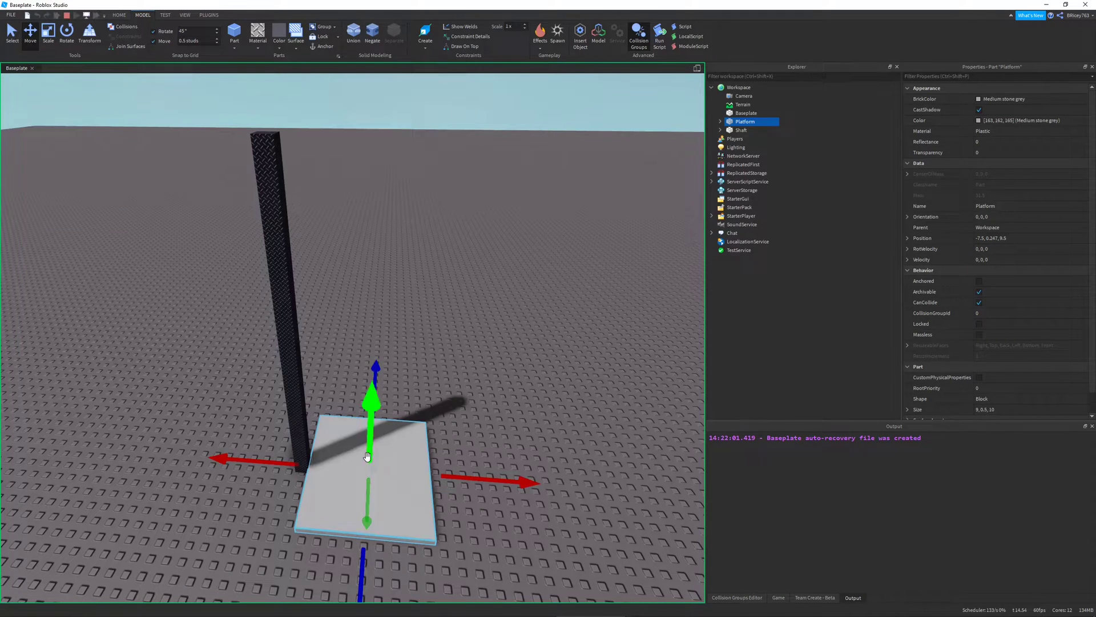
left_click_drag(367, 457, 373, 172)
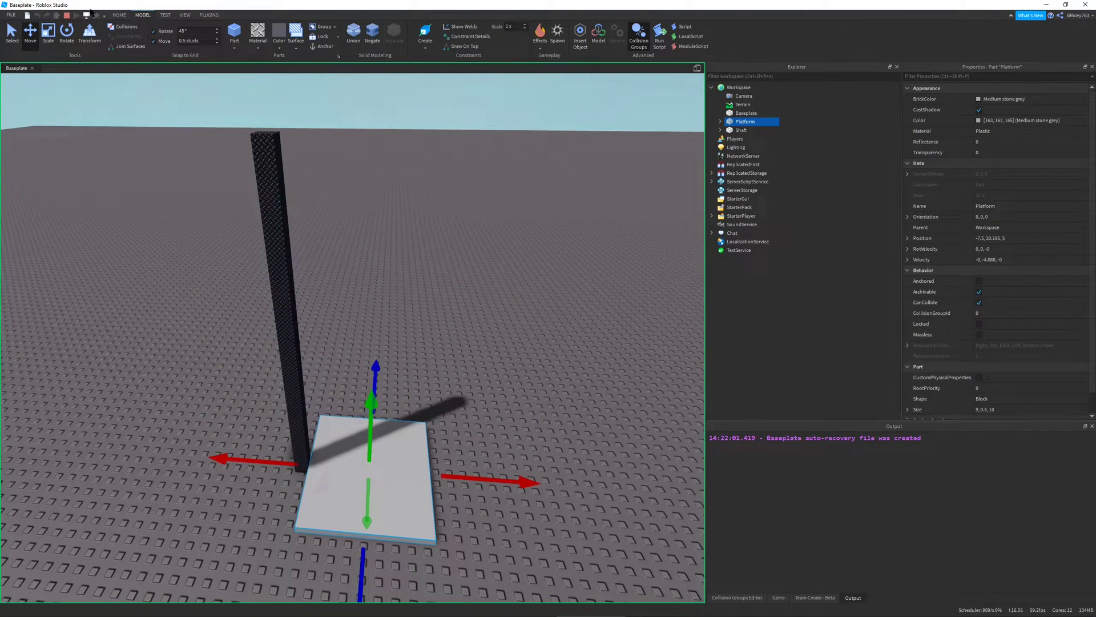
Step: Stop the simulation and examine where the platform meets the top of the shaft
left_click(67, 16)
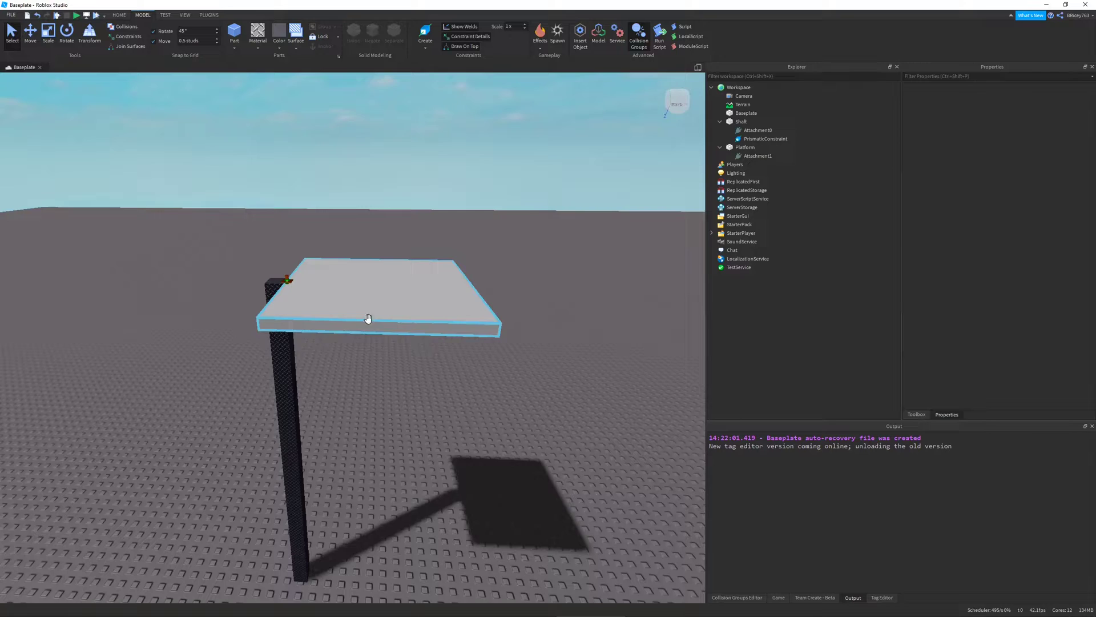
scroll(398, 320, "up", 4)
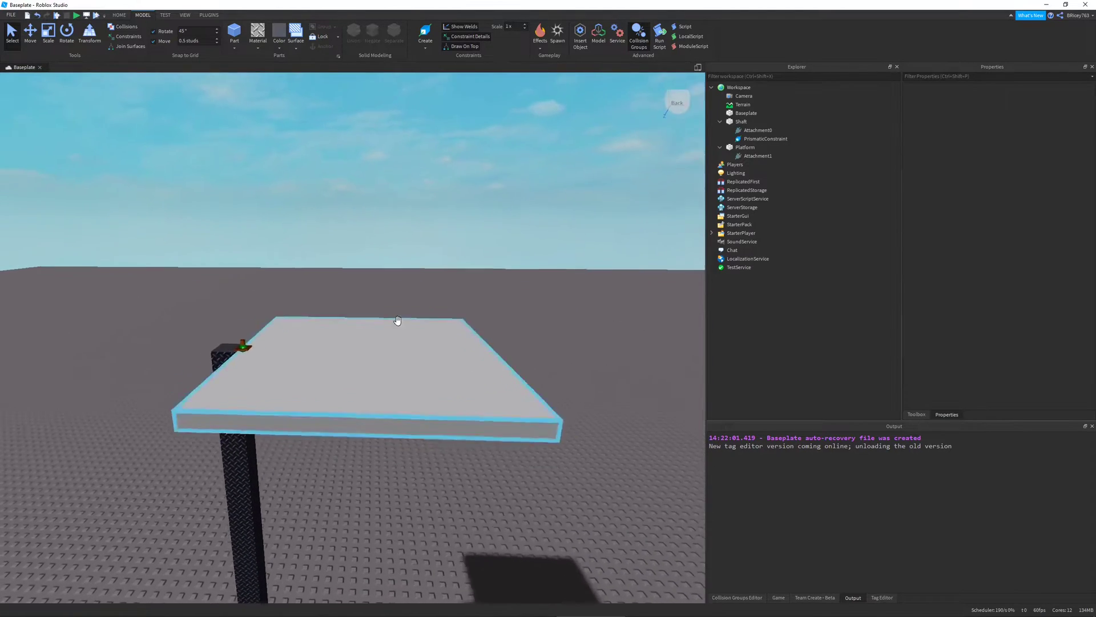
scroll(398, 320, "up", 4)
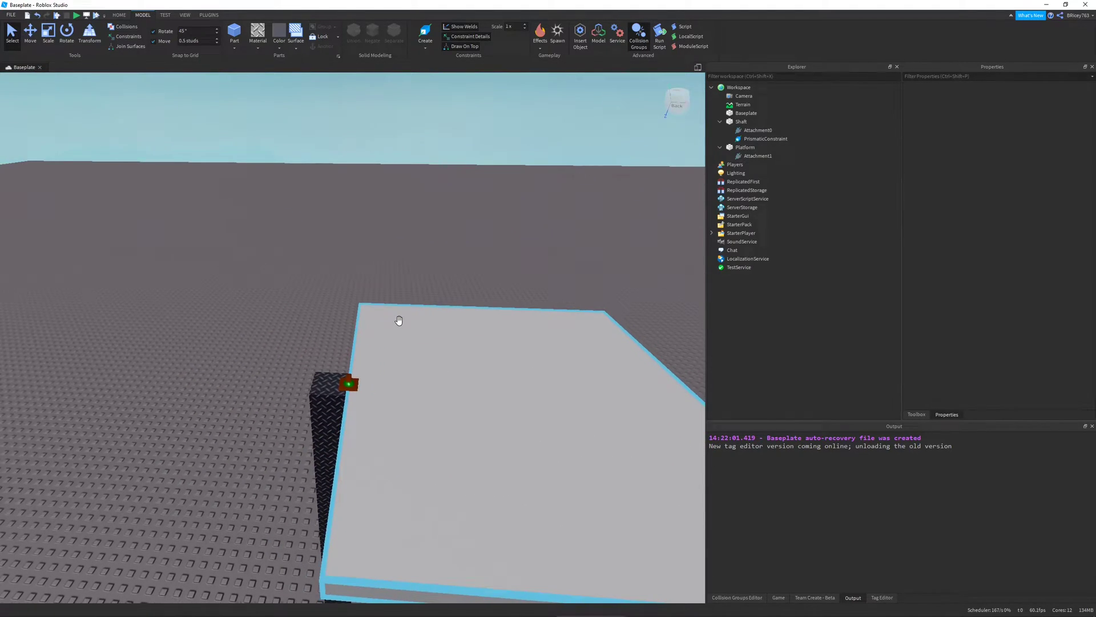
scroll(493, 344, "down", 5)
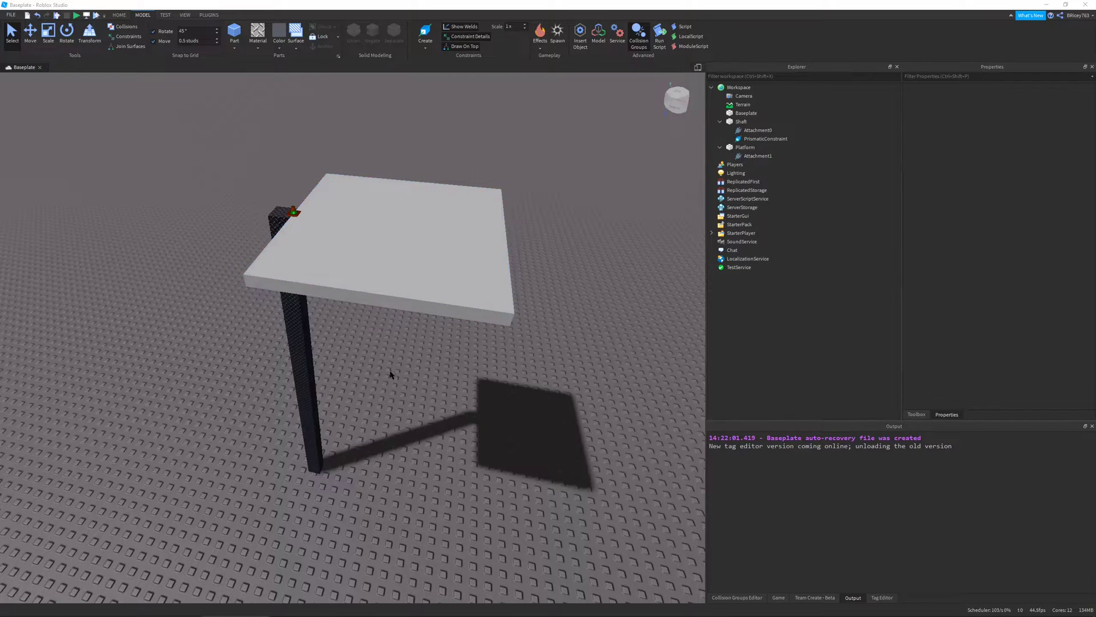
right_click_drag(391, 374, 395, 368)
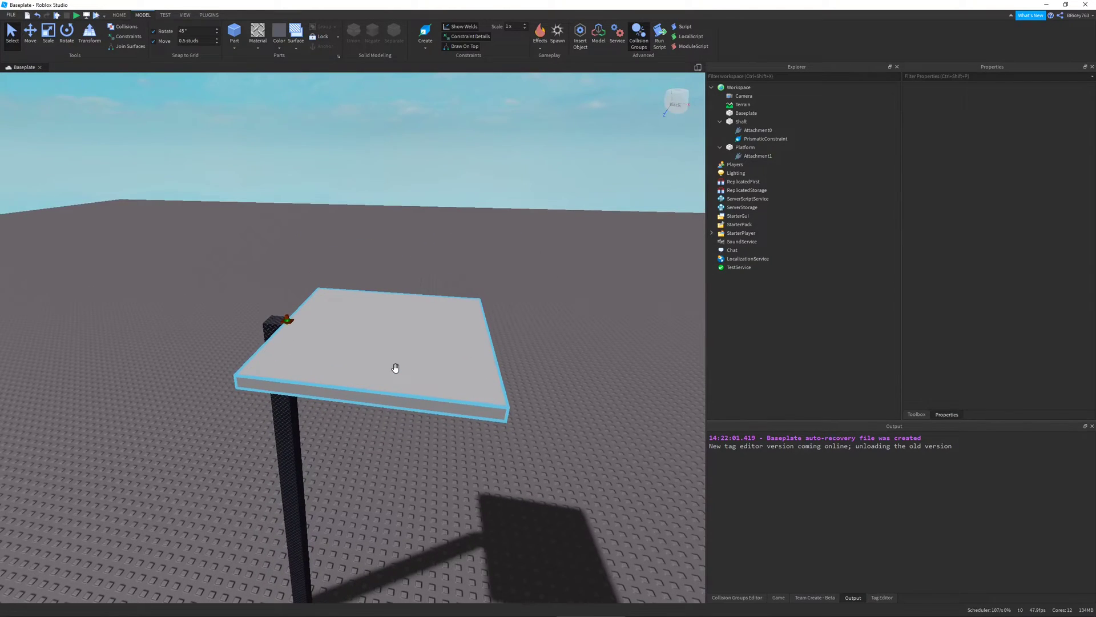
scroll(395, 368, "up", 8)
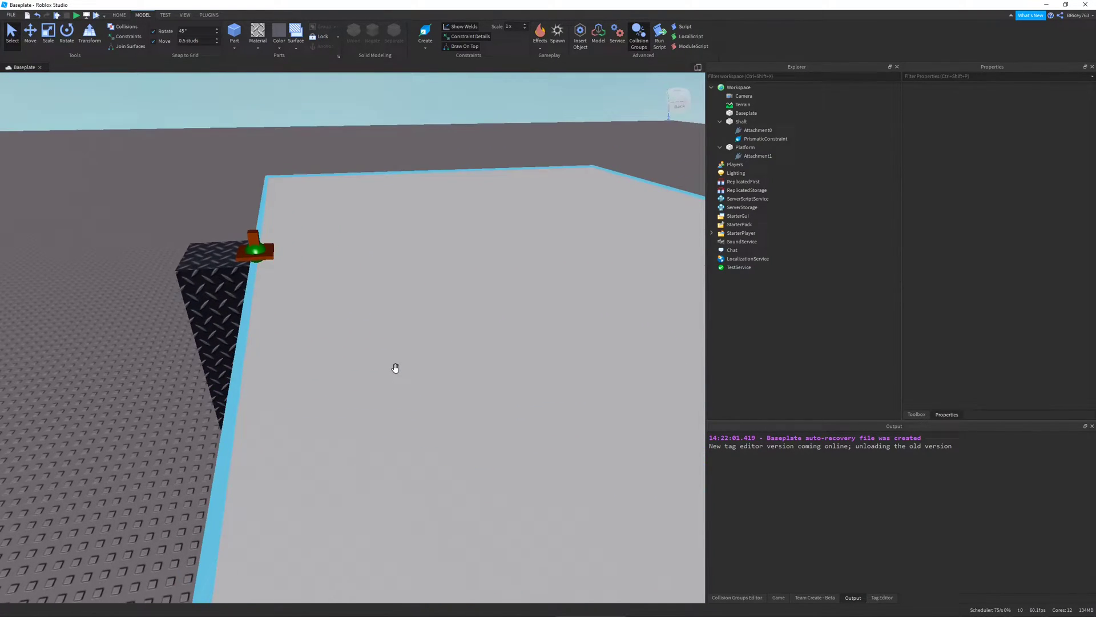
scroll(396, 367, "down", 6)
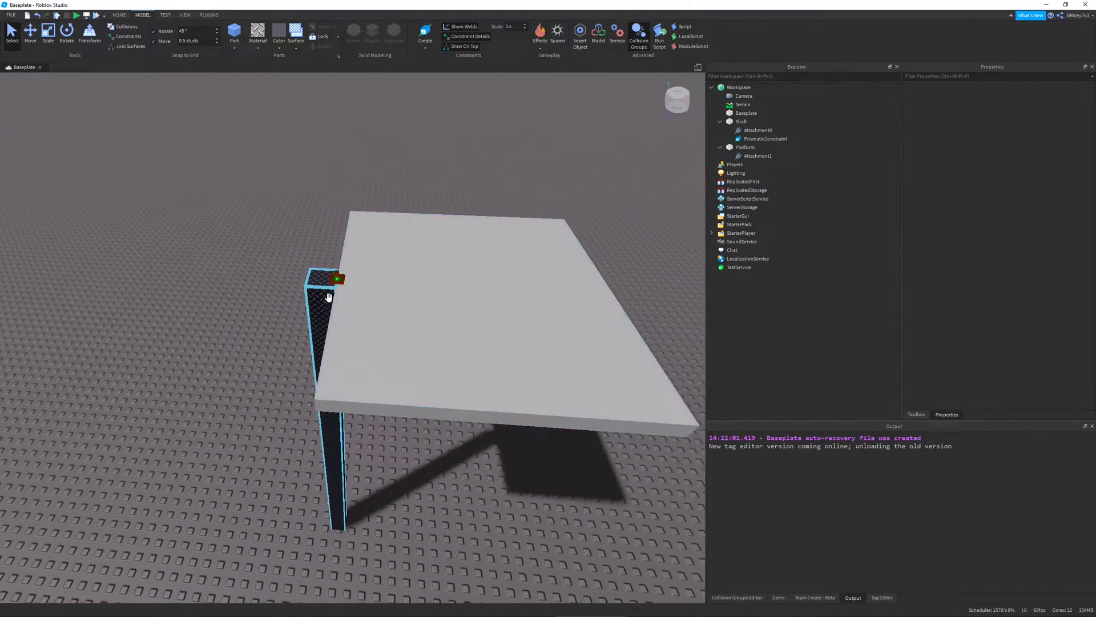
Step: Select the prismatic constraint joining the shaft and platform and enable its limits
left_click(337, 280)
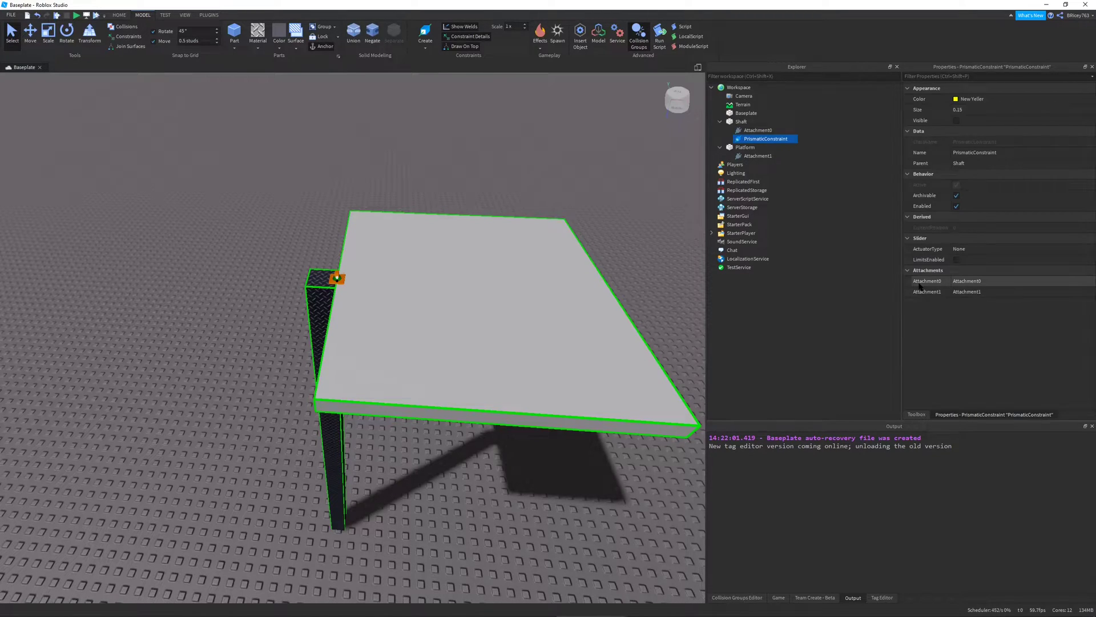
right_click_drag(628, 304, 612, 288)
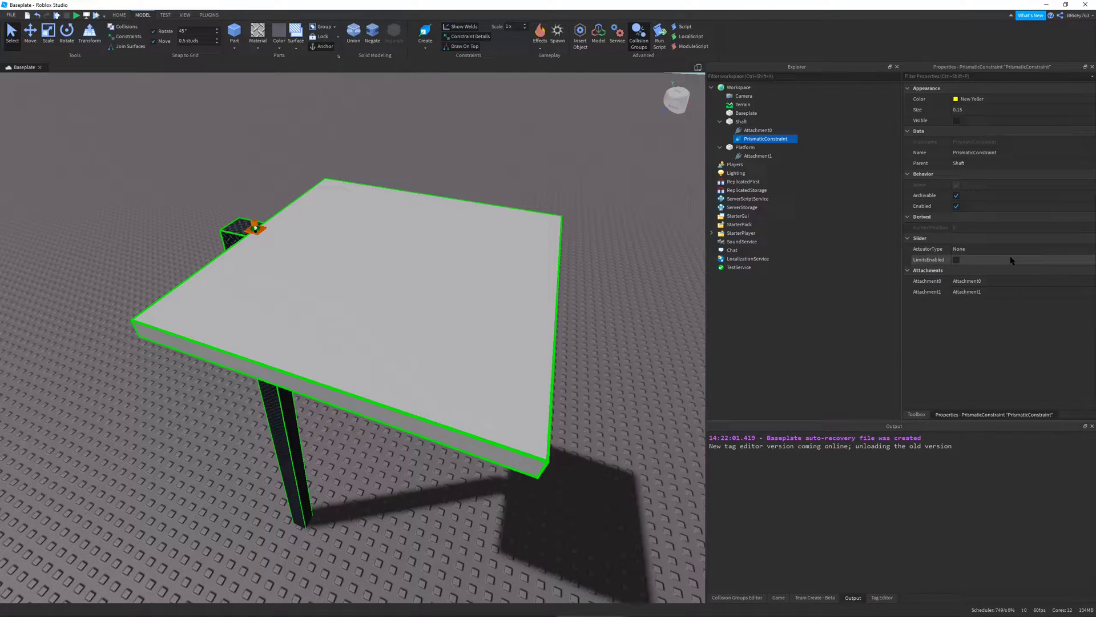
right_click_drag(550, 316, 496, 272)
key("q")
key("w")
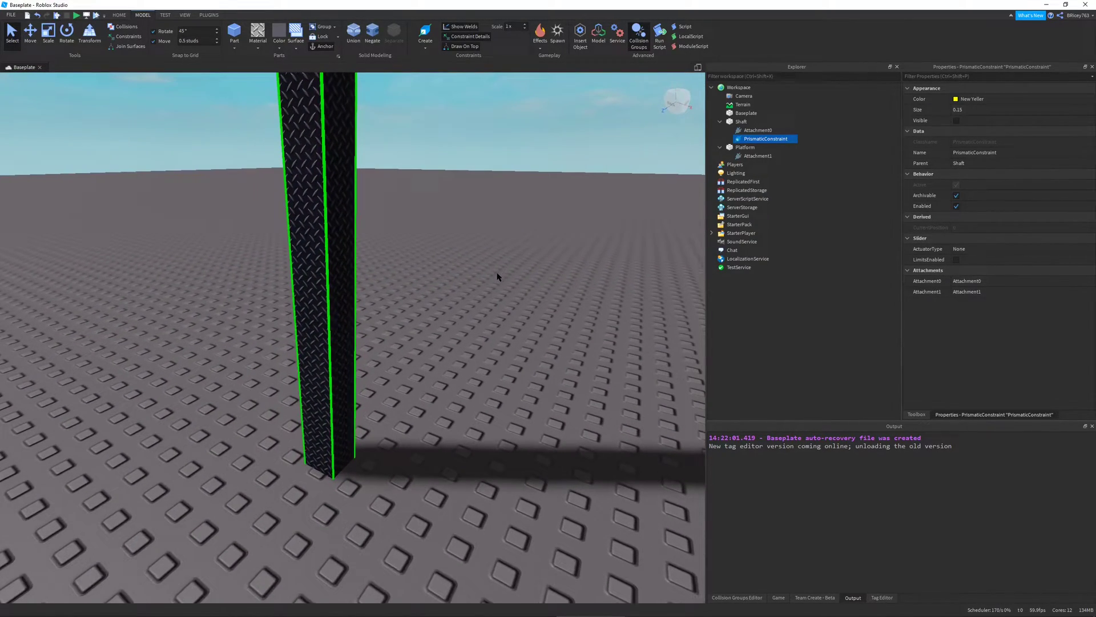
left_click(957, 260)
Step: Lower the platform along the shaft to a Y position of 20.25, separating the two attachments
right_click_drag(435, 350, 493, 326)
key("e")
key("e")
key("d")
left_click(492, 327)
key("ctrl+2")
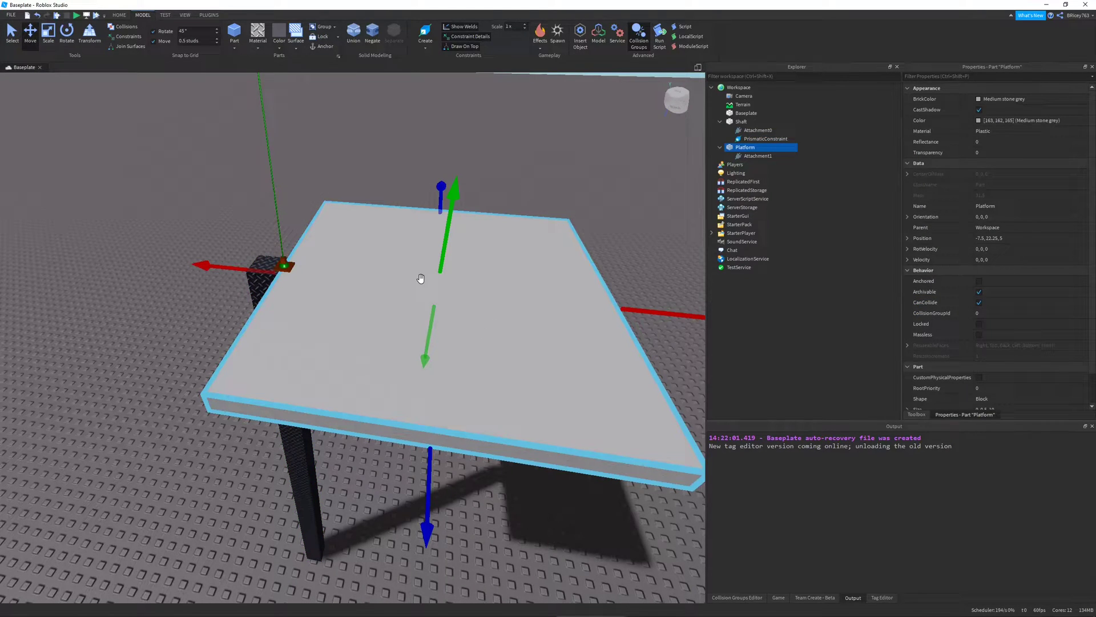
mouse_move(436, 254)
left_mouse_down()
mouse_move(443, 289)
mouse_move(444, 251)
left_mouse_up()
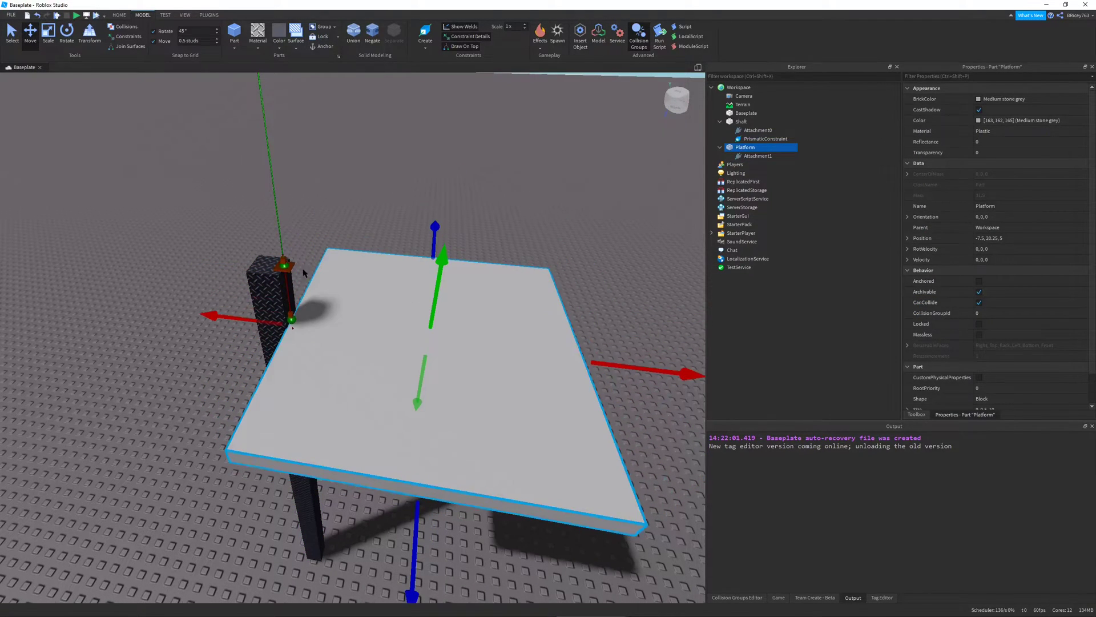
Step: Raise the platform along the Y axis to 22.25 so its attachment meets the shaft's attachment
left_click(286, 266)
scroll(529, 229, "up", 2)
right_click_drag(529, 230, 528, 231)
scroll(529, 229, "down", 2)
scroll(529, 234, "down", 2)
left_click(499, 386)
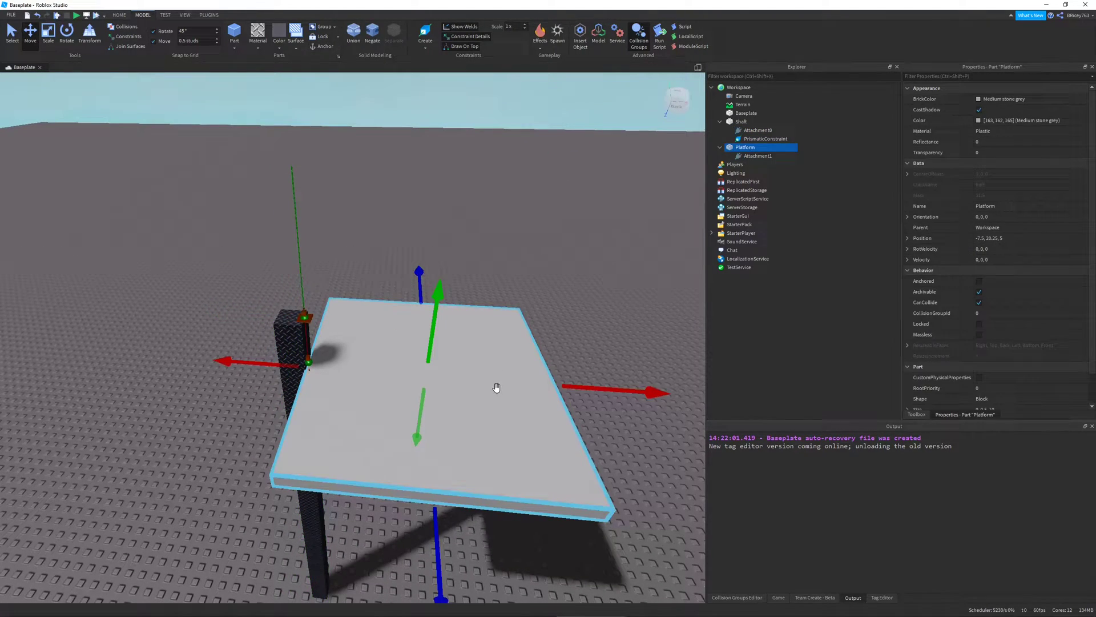
left_click_drag(428, 362, 441, 310)
Step: Examine the prismatic constraint's limit settings and the travel range drawn above the shaft
right_click_drag(441, 311, 468, 292)
scroll(468, 291, "up", 2)
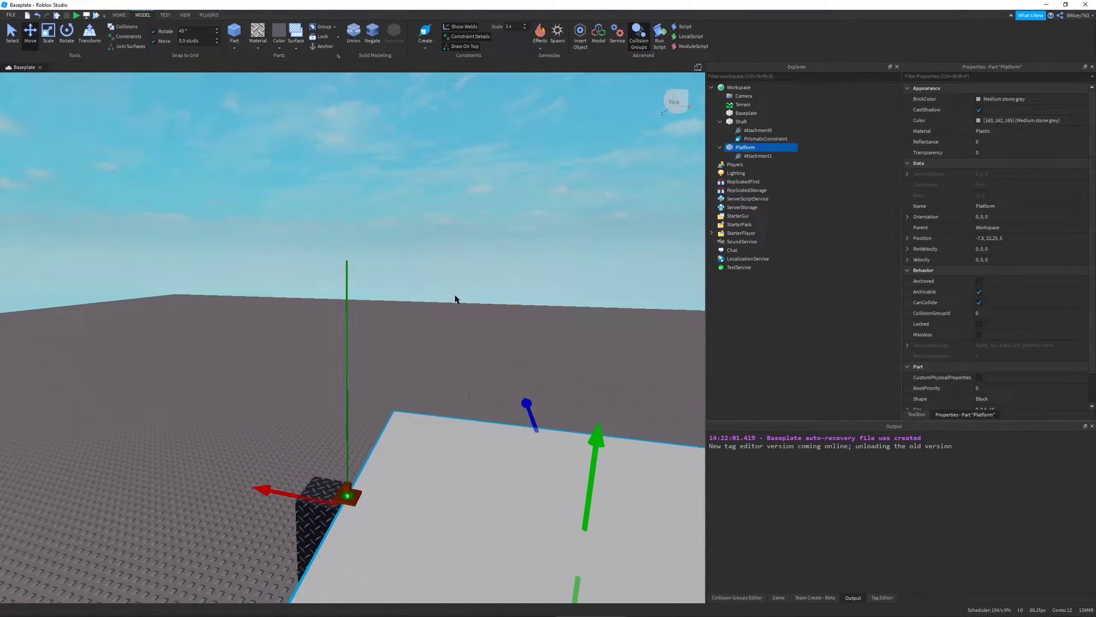
right_click_drag(367, 304, 377, 323)
key("q")
key("e")
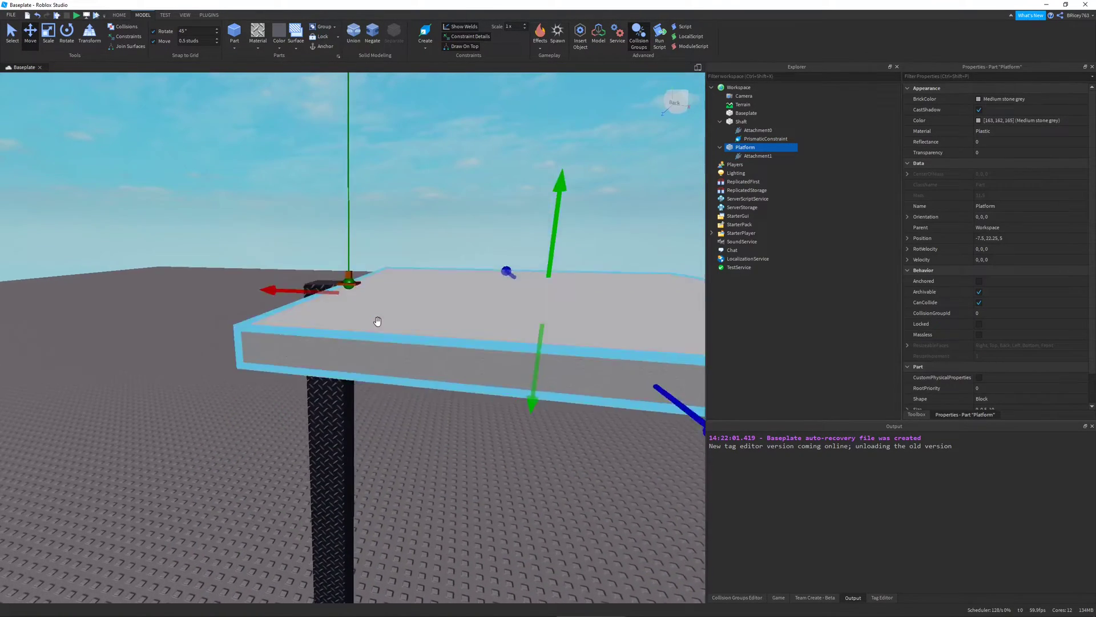
left_click(750, 140)
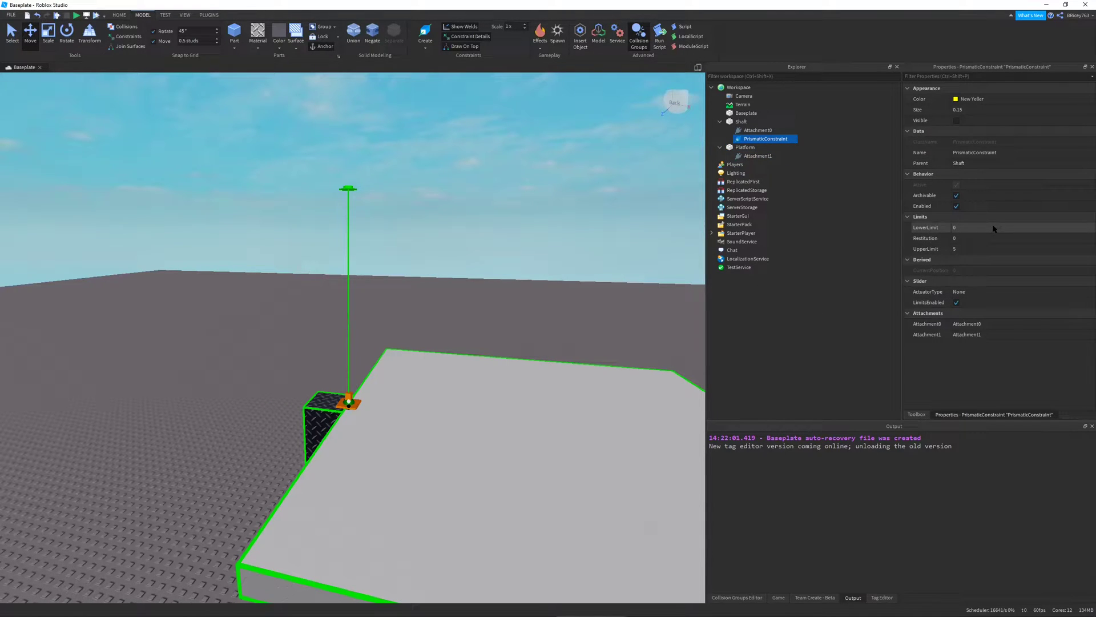
key("q")
right_click_drag(502, 413, 485, 387)
key("e")
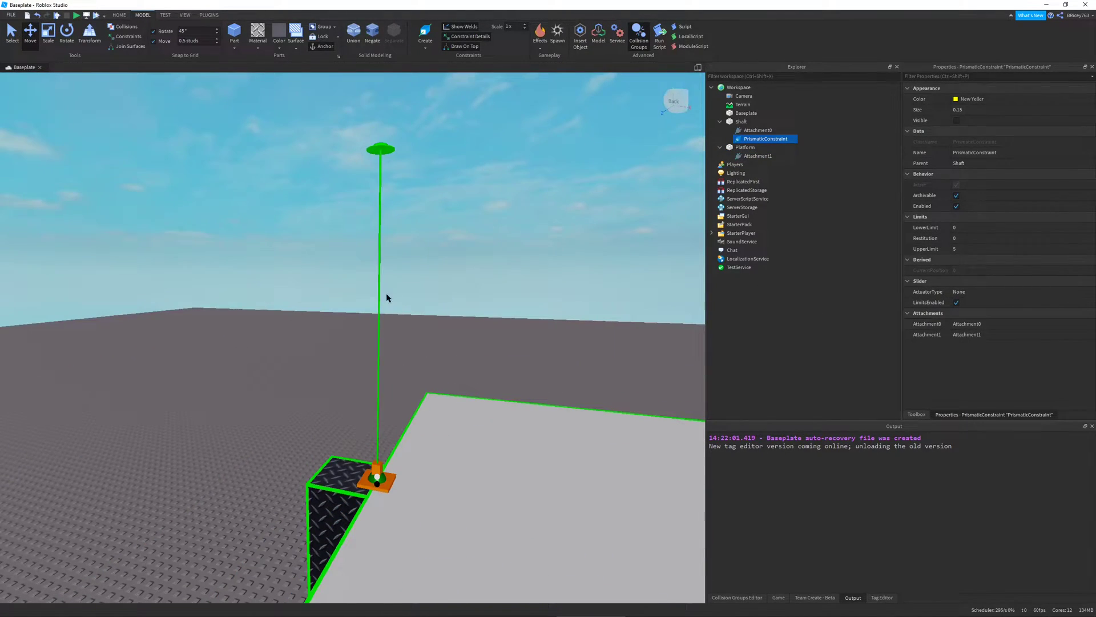
right_click_drag(397, 293, 401, 335)
key("s")
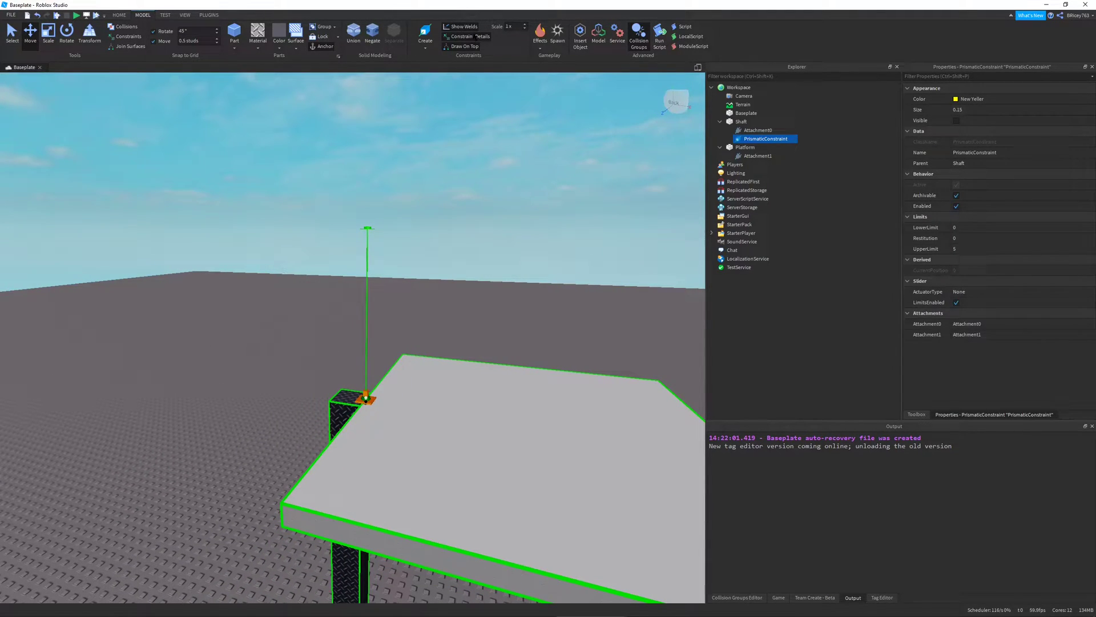
Step: Run the simulation to test the platform with the default limits of 0 and 5, and stop it
left_click(76, 15)
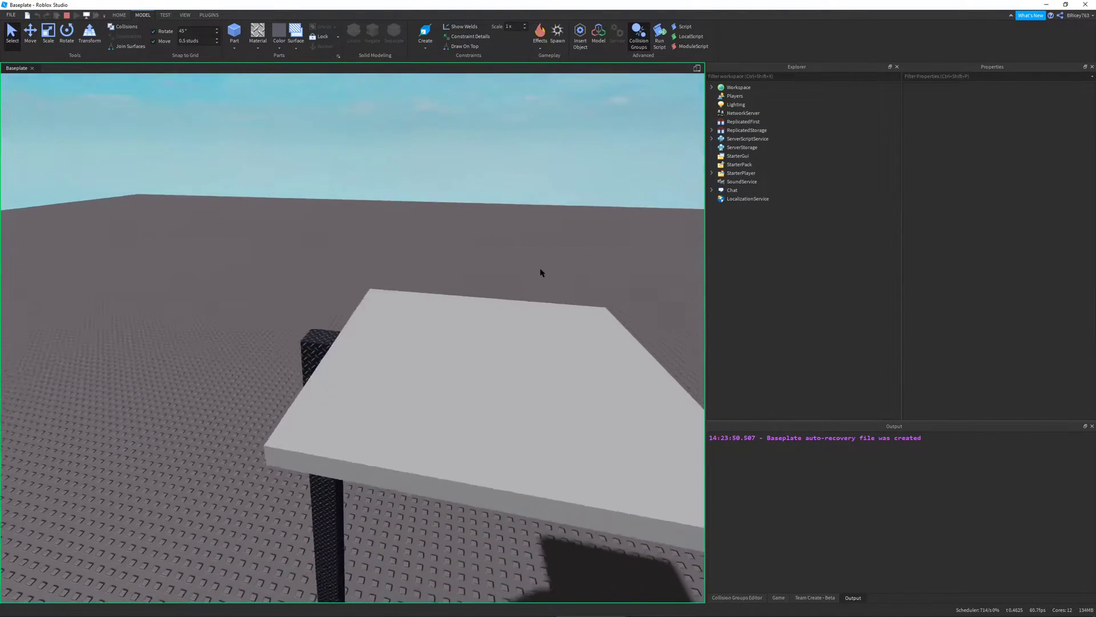
right_click_drag(540, 272, 548, 282)
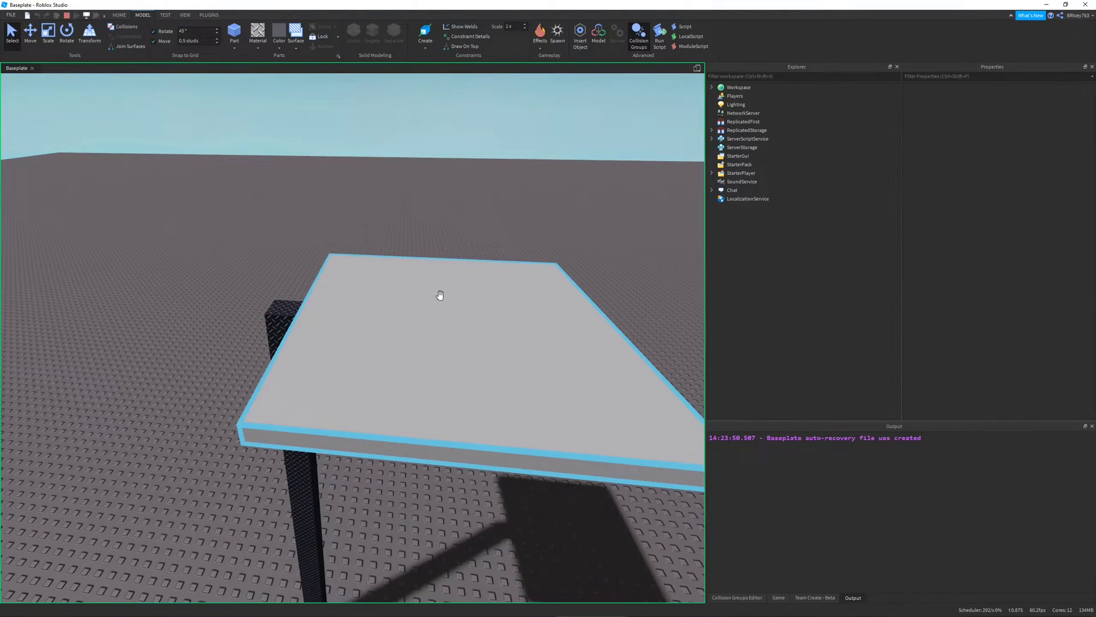
left_click(66, 15)
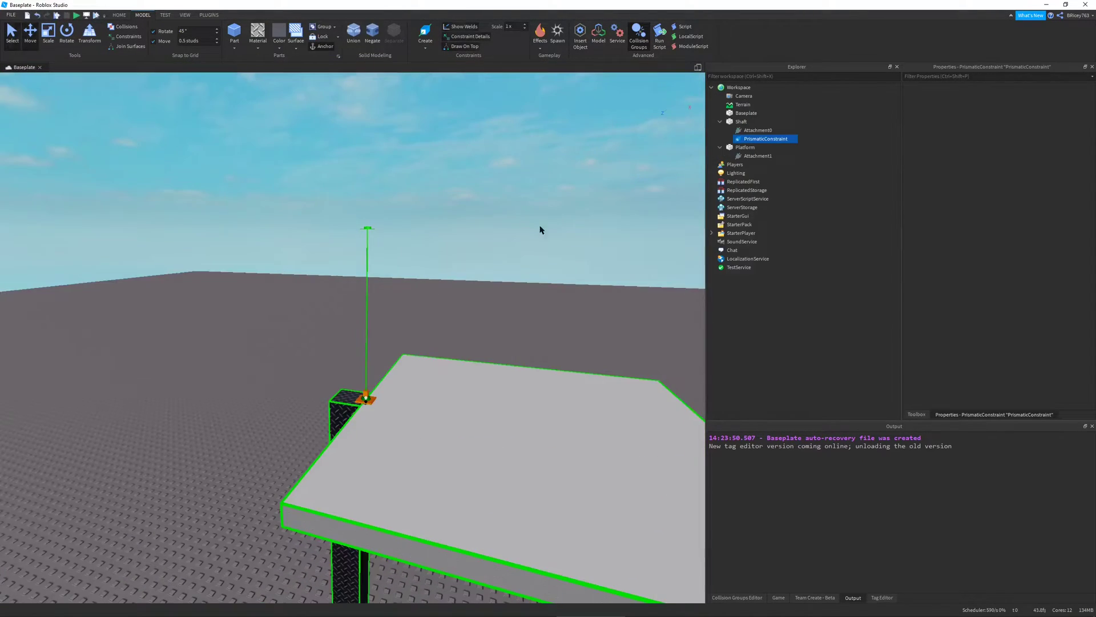
Step: Set the prismatic constraint's LowerLimit to -10
scroll(561, 252, "up", 3)
right_click_drag(611, 254, 628, 255)
key("s")
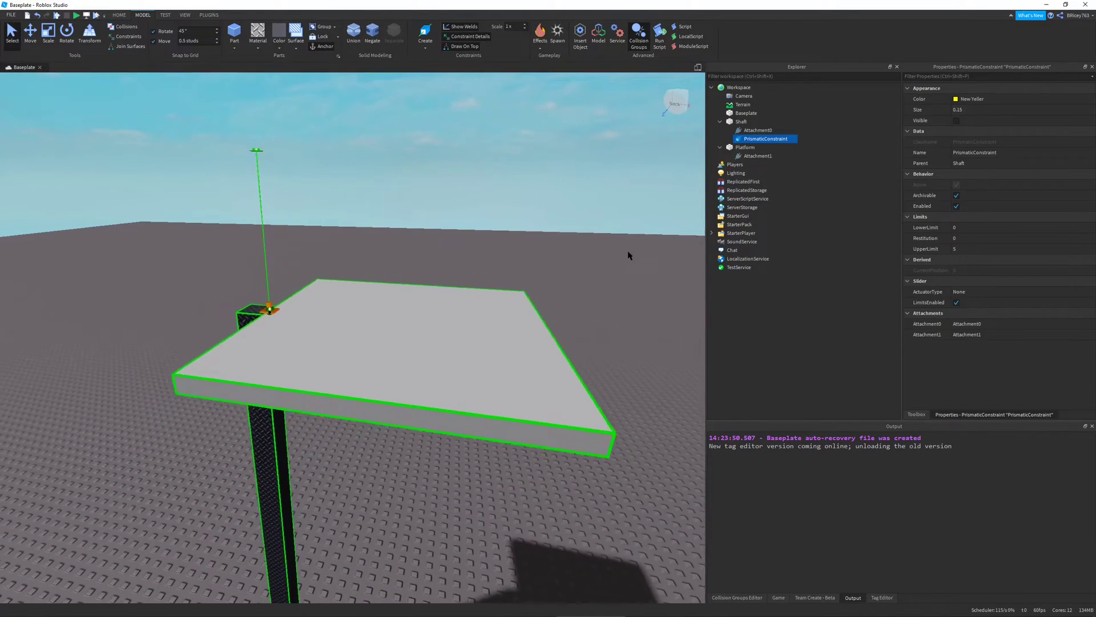
key("q")
left_click(991, 228)
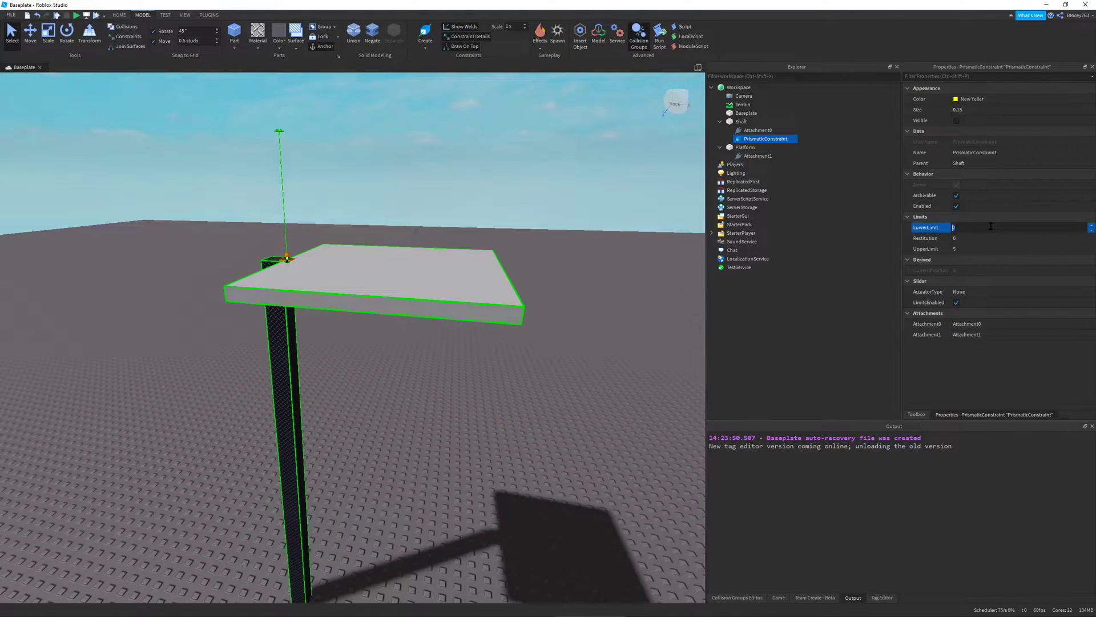
type("-10")
key("Return")
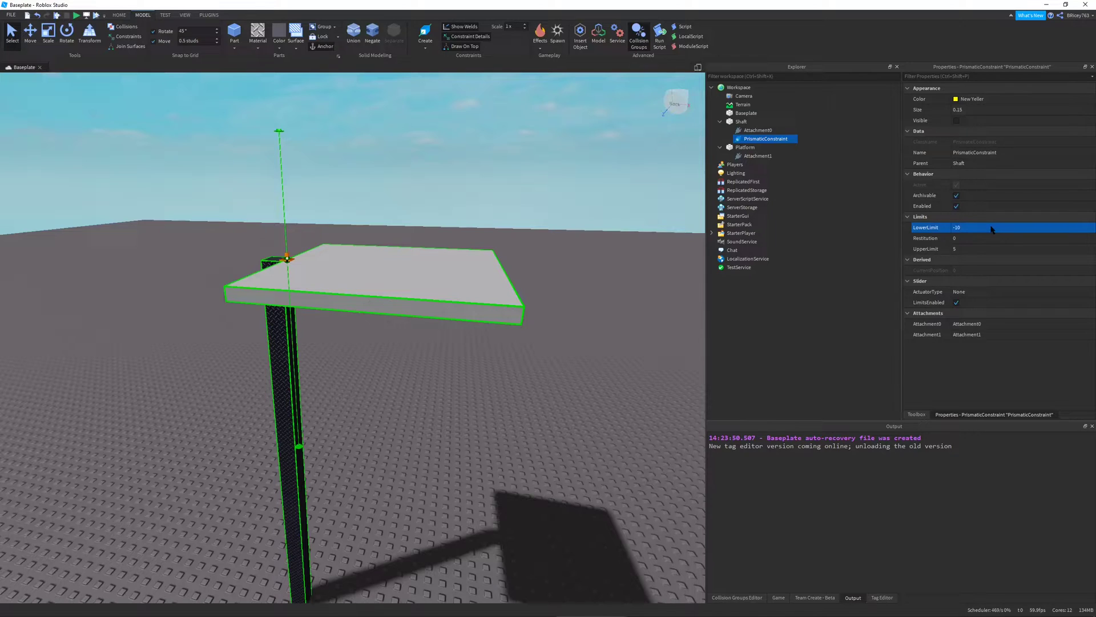
Step: Set the prismatic constraint's LowerLimit to -20 to extend the travel toward the shaft's base
left_click(990, 228)
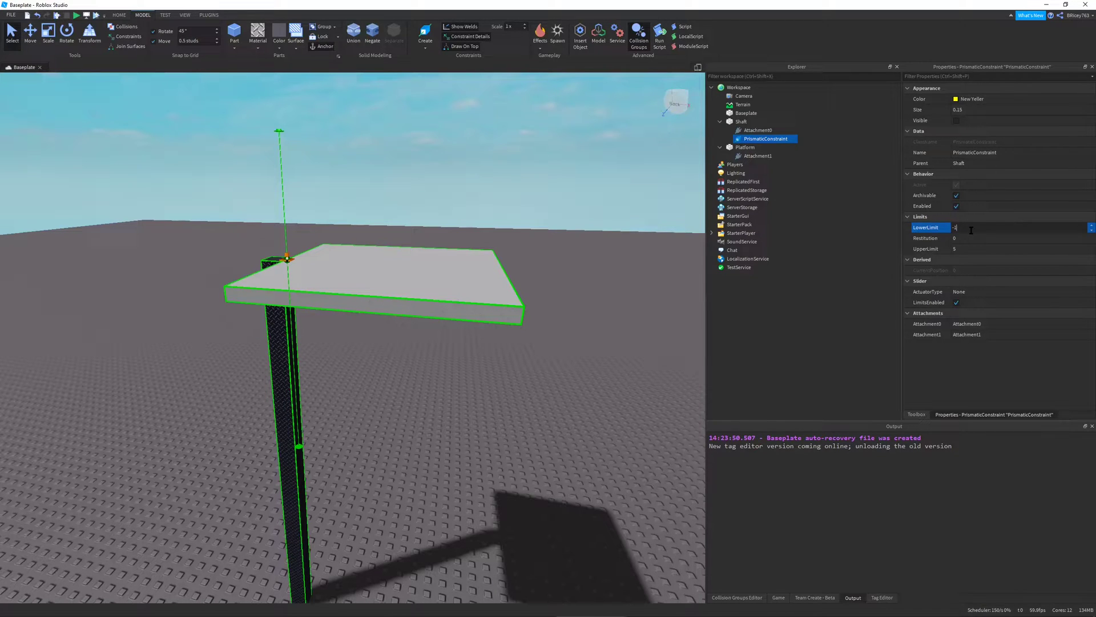
type("-20")
key("Return")
Step: Set the prismatic constraint's UpperLimit to 0 so that the travel ends at the shaft's top
key("q")
right_click_drag(599, 400, 502, 377)
key("e")
left_click(1003, 249)
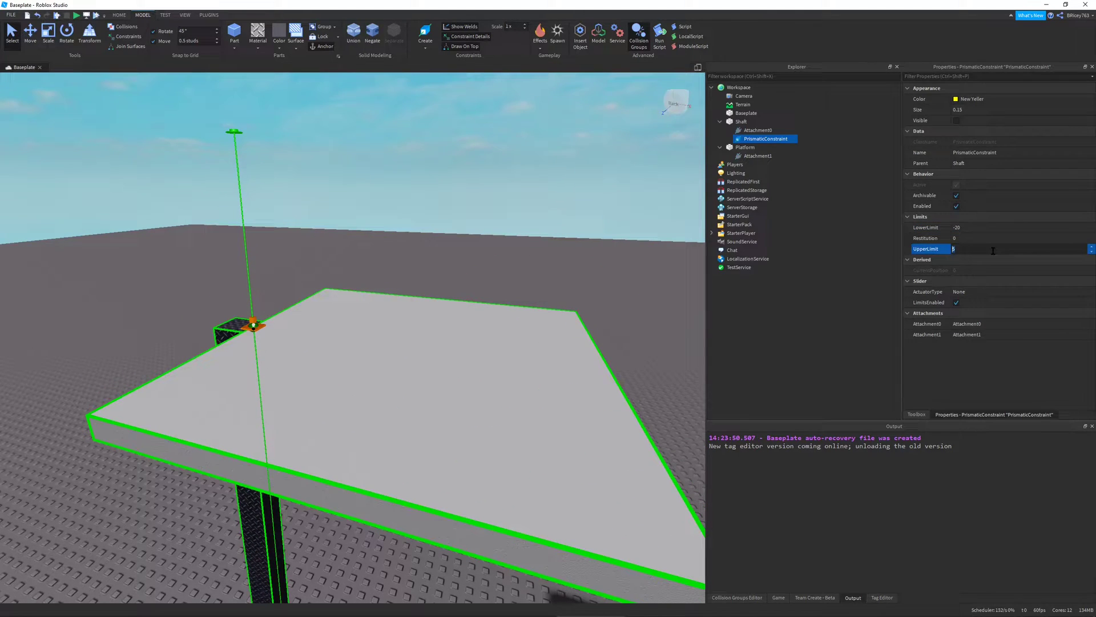
type("0")
key("Return")
scroll(516, 343, "down", 5)
scroll(511, 331, "down", 3)
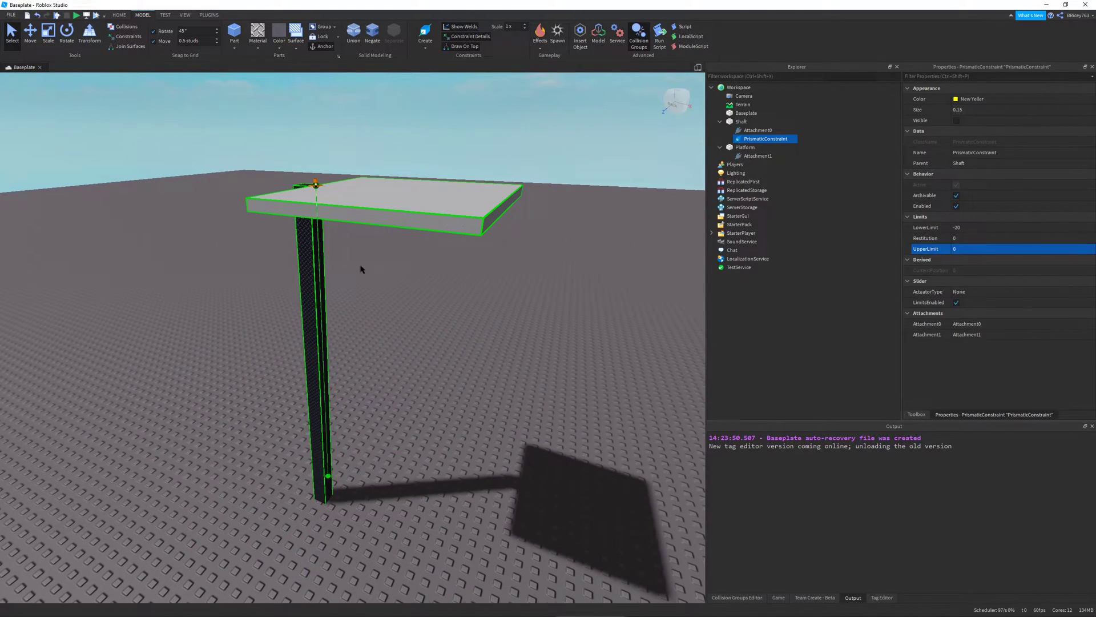
Step: Run the simulation to check where the platform stops near the shaft's base, and stop it
left_click(75, 16)
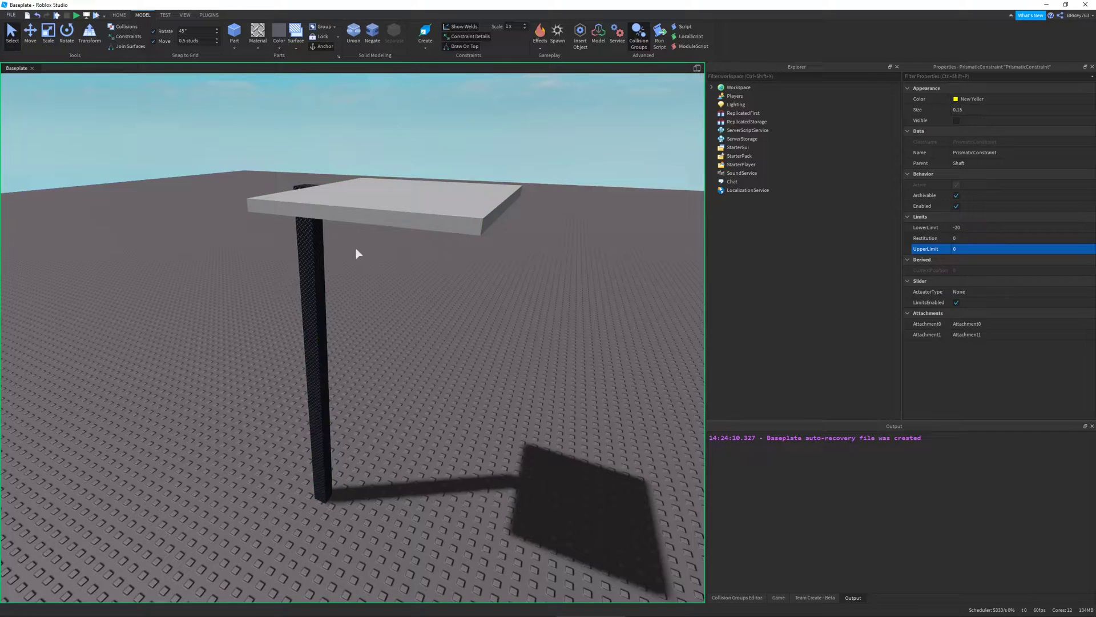
scroll(429, 394, "up", 5)
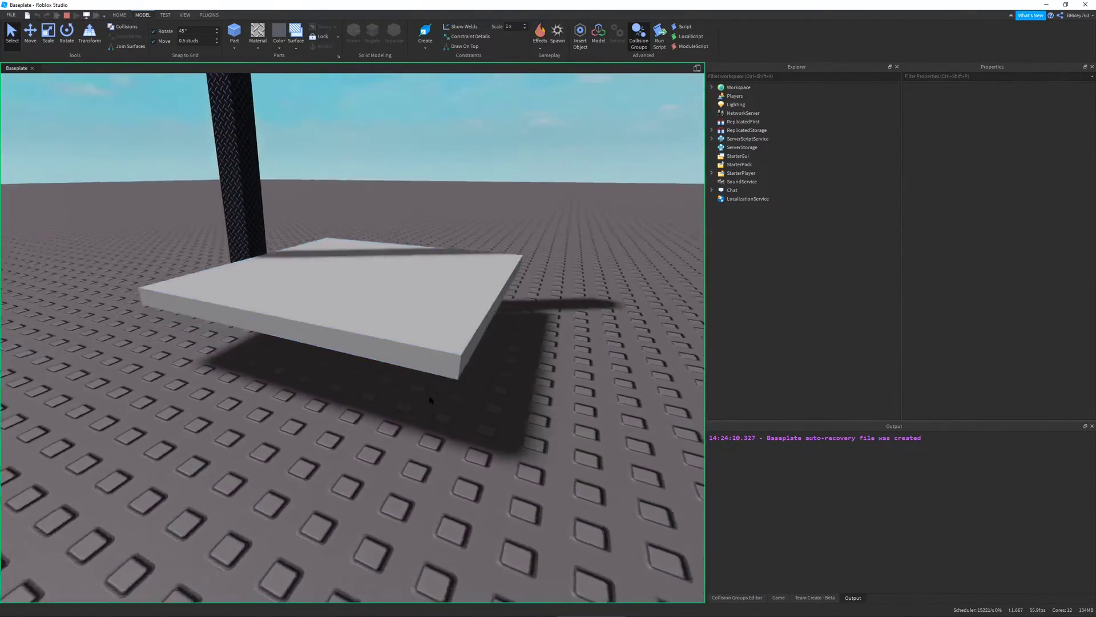
right_click_drag(430, 401, 343, 184)
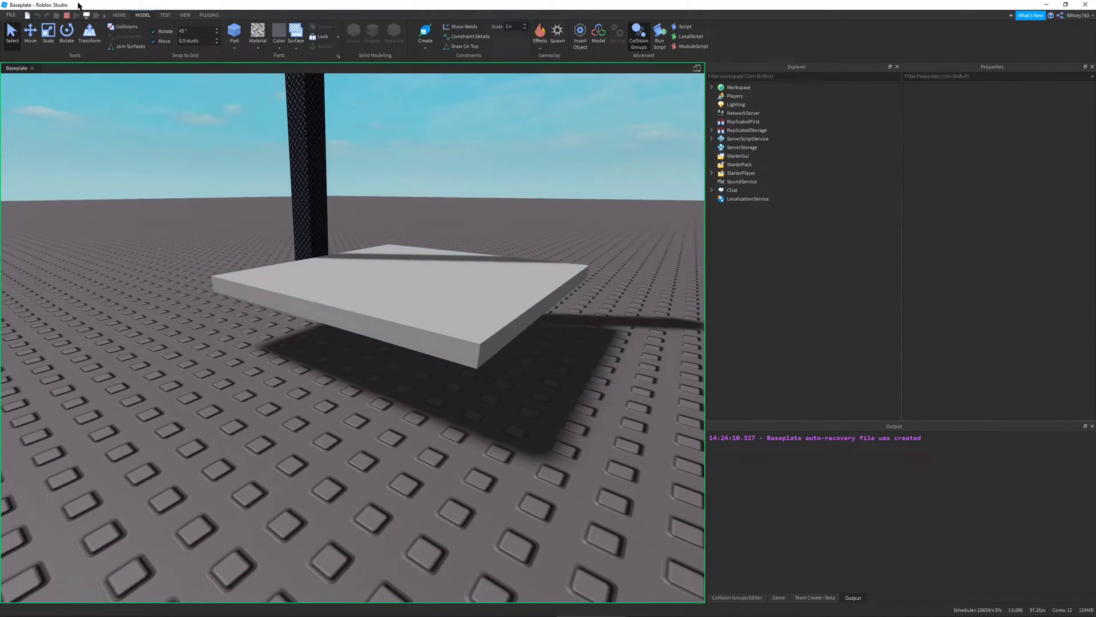
left_click(67, 16)
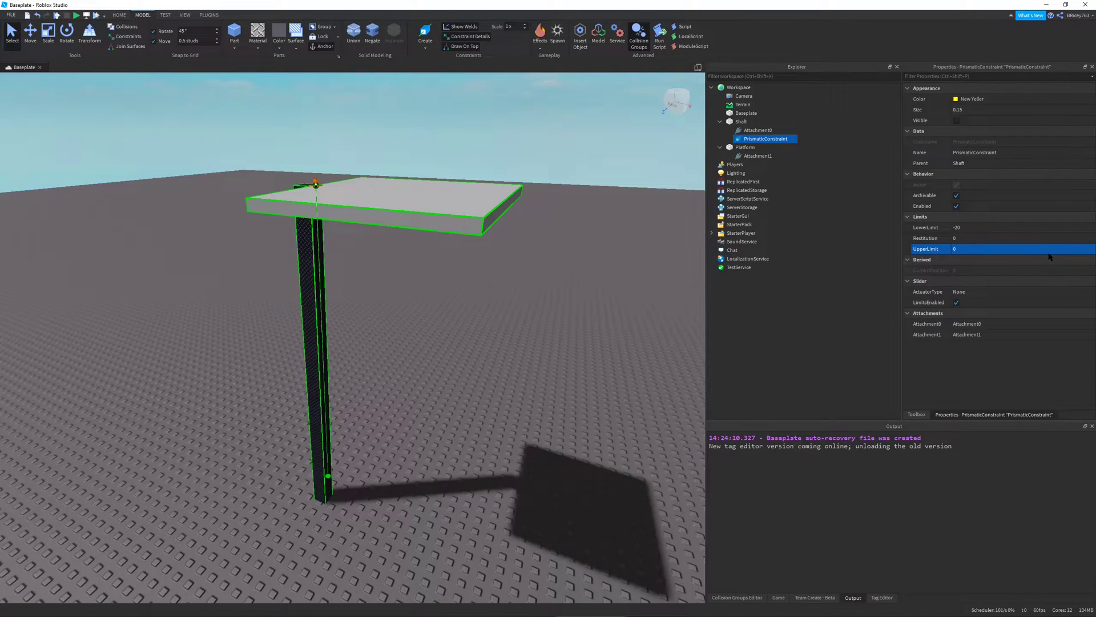
Step: Increase the prismatic constraint's Restitution and run the simulation to test how the platform bounces at its lower limit
left_click(1063, 237)
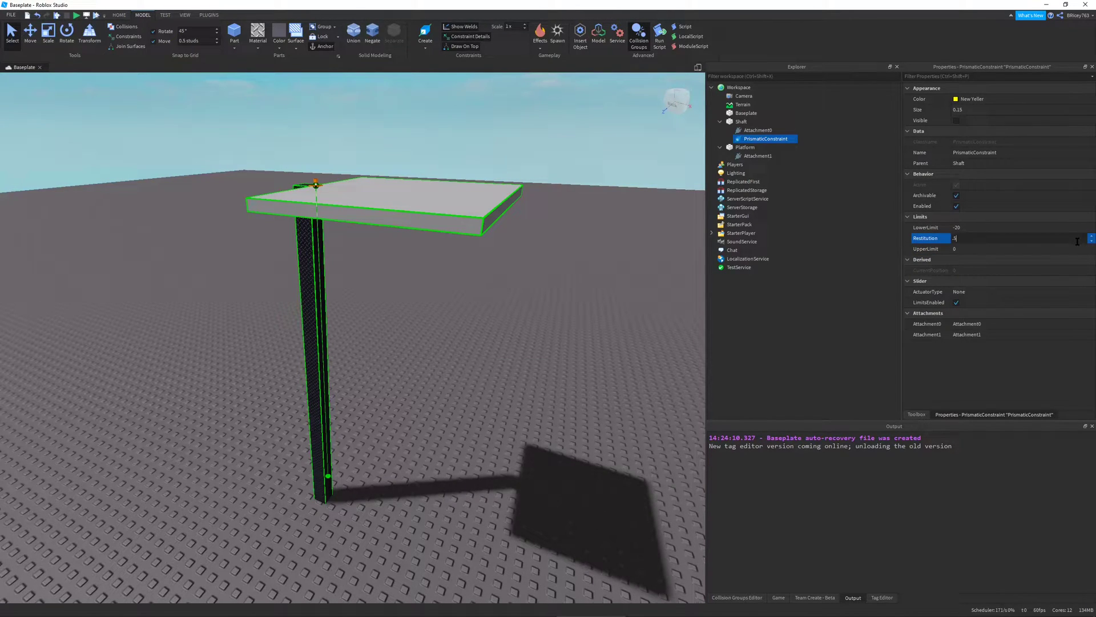
key("Return")
left_click(76, 16)
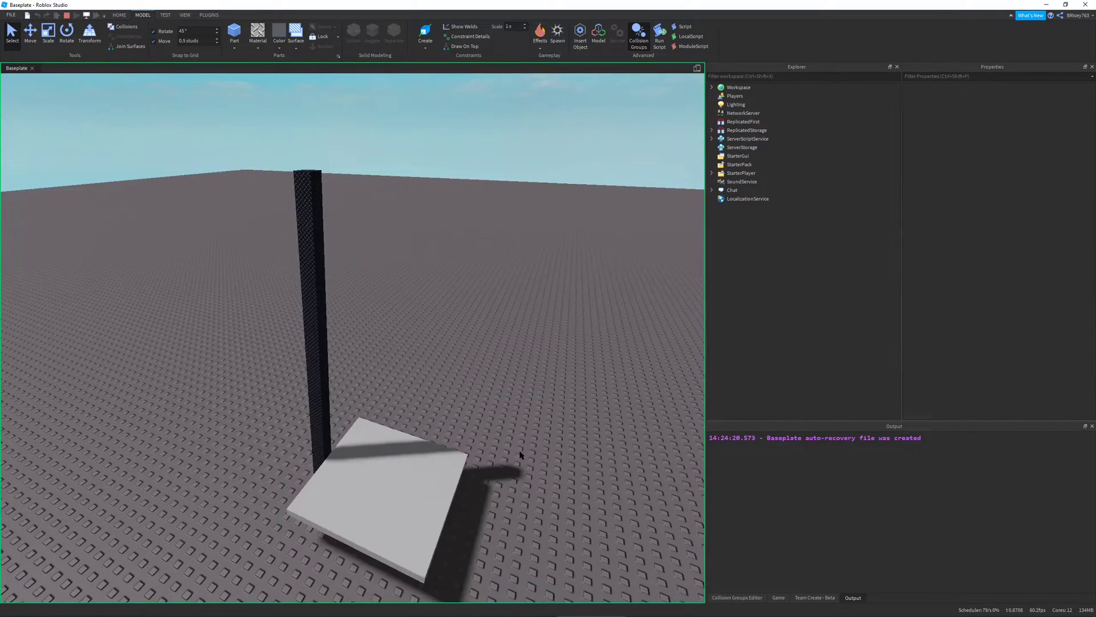
scroll(520, 452, "up", 5)
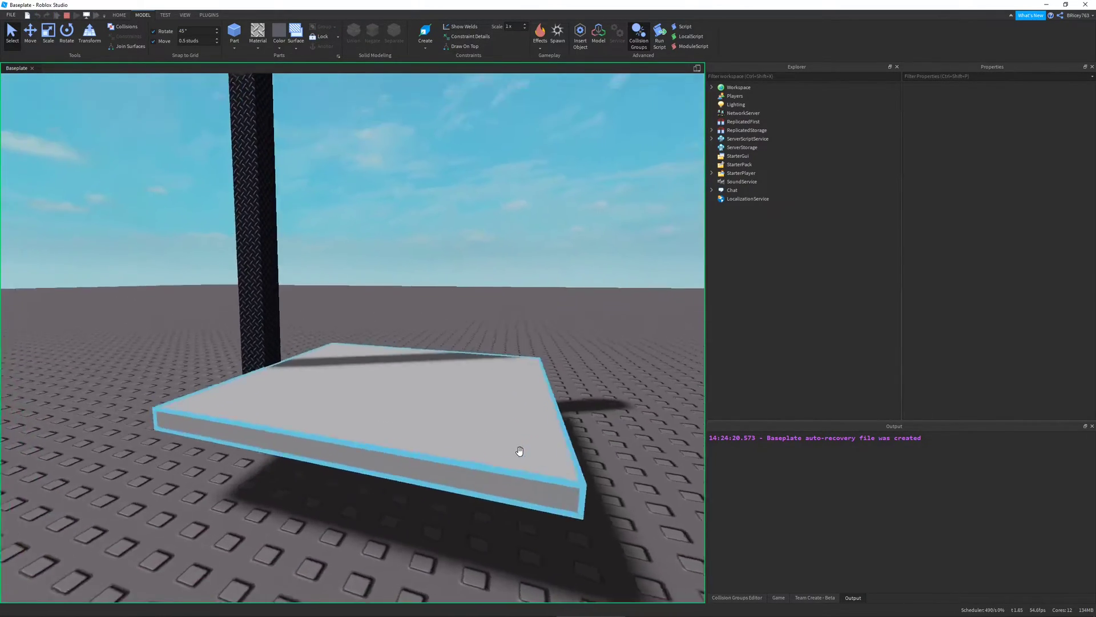
scroll(519, 453, "down", 5)
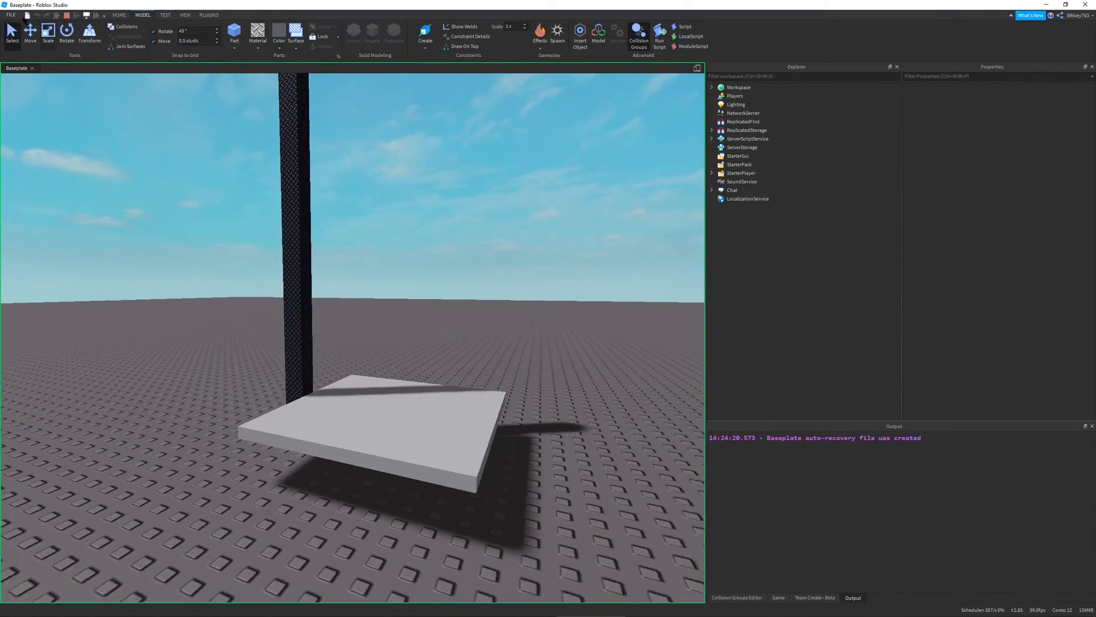
Step: Stop the simulation and set the prismatic constraint's ActuatorType to Servo
left_click(66, 15)
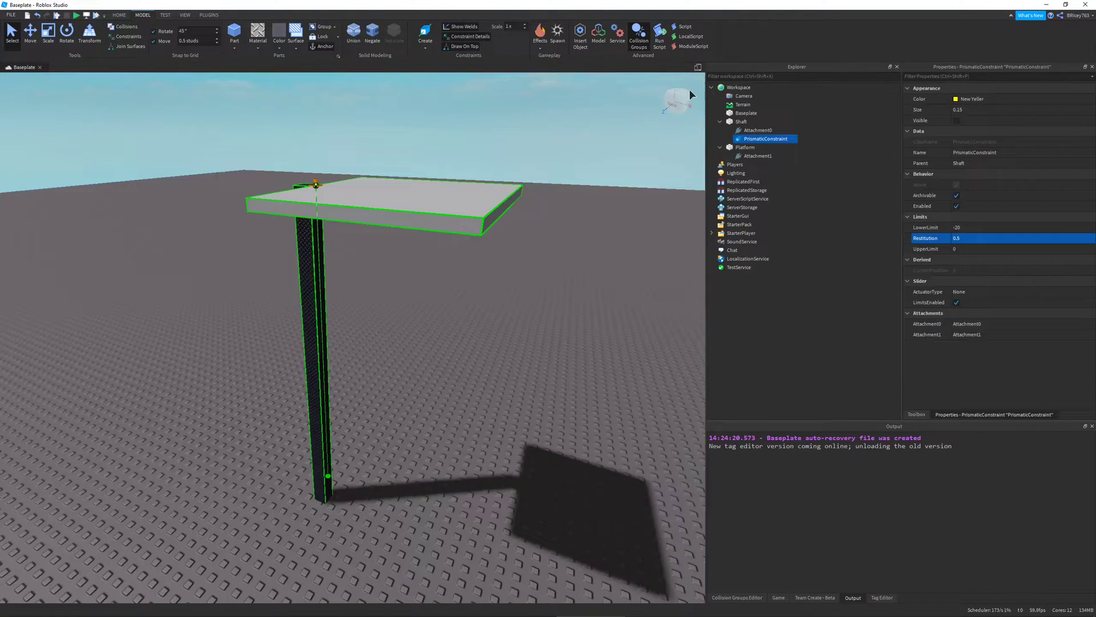
left_click(961, 292)
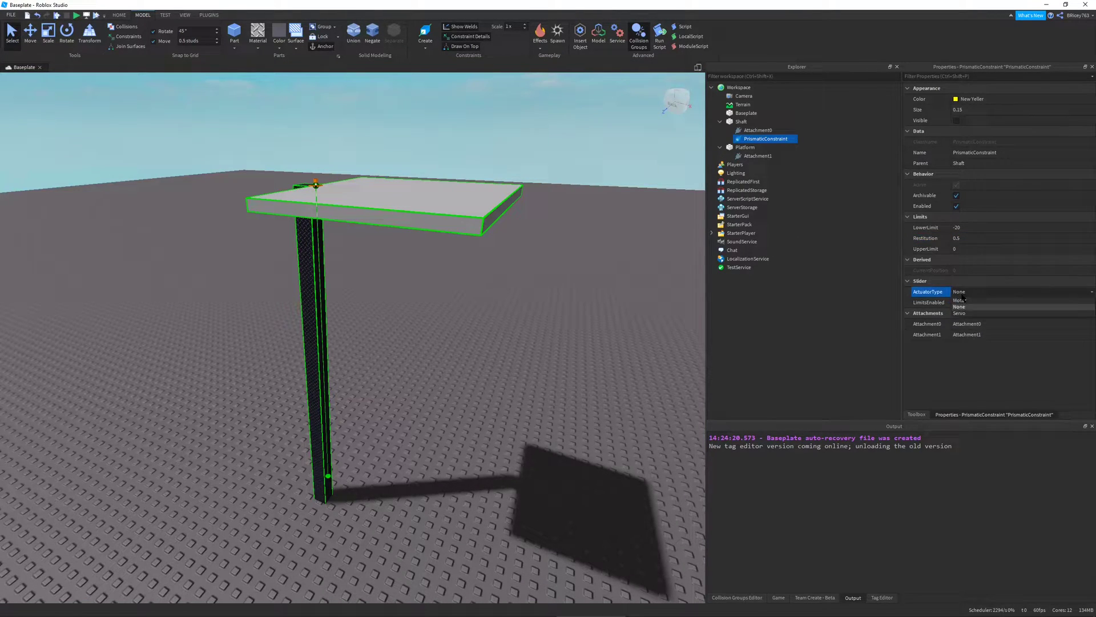
left_click(962, 294)
left_click(961, 314)
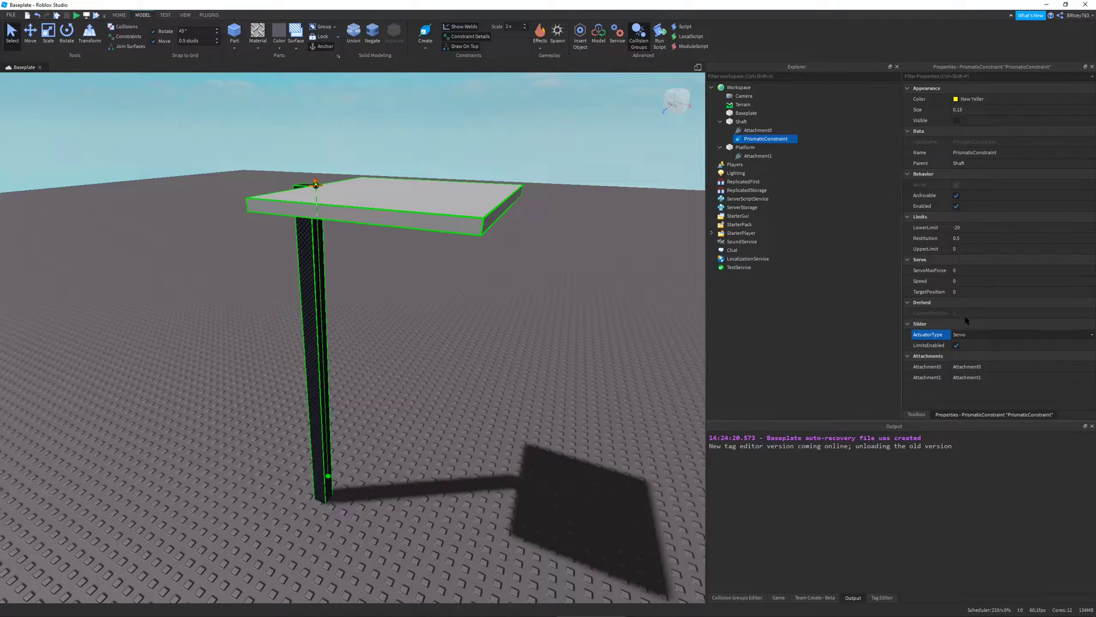
Step: Examine the platform, the shaft and the constraint's travel line from several angles
key("e")
right_click_drag(588, 371, 557, 350)
key("w")
key("q")
key("s")
key("s")
key("a")
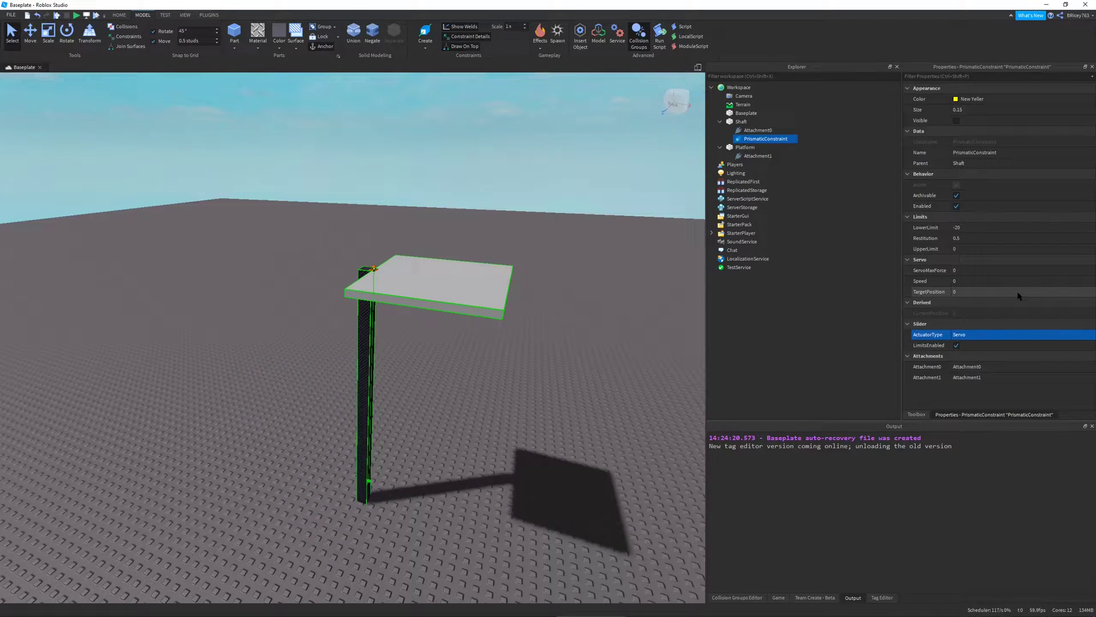
right_click_drag(406, 300, 407, 300)
key("w")
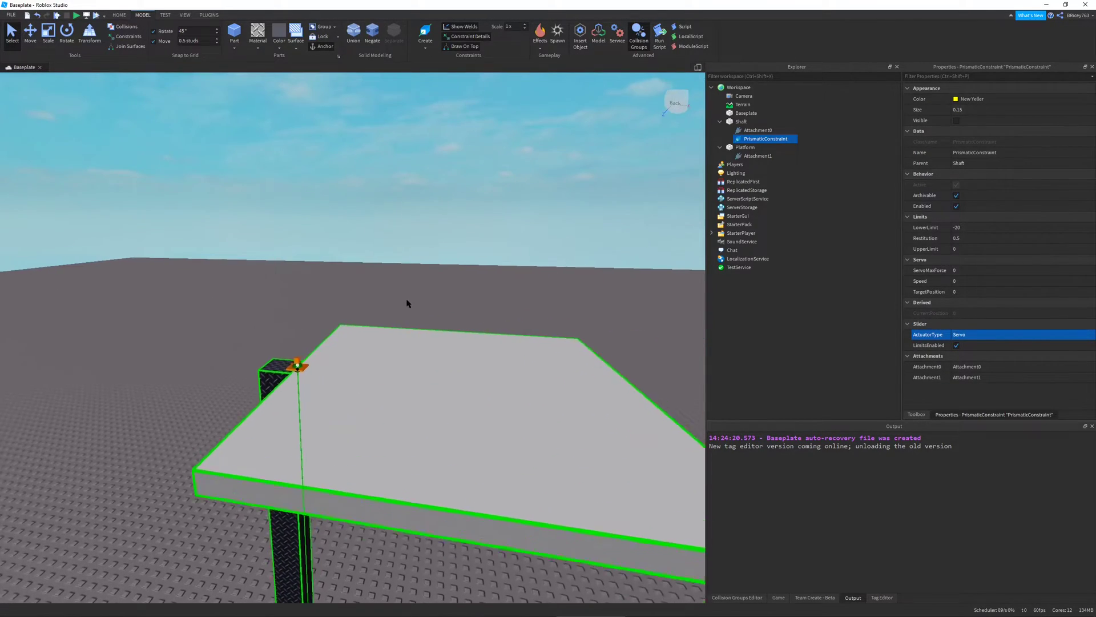
right_click_drag(614, 289, 614, 290)
key("s")
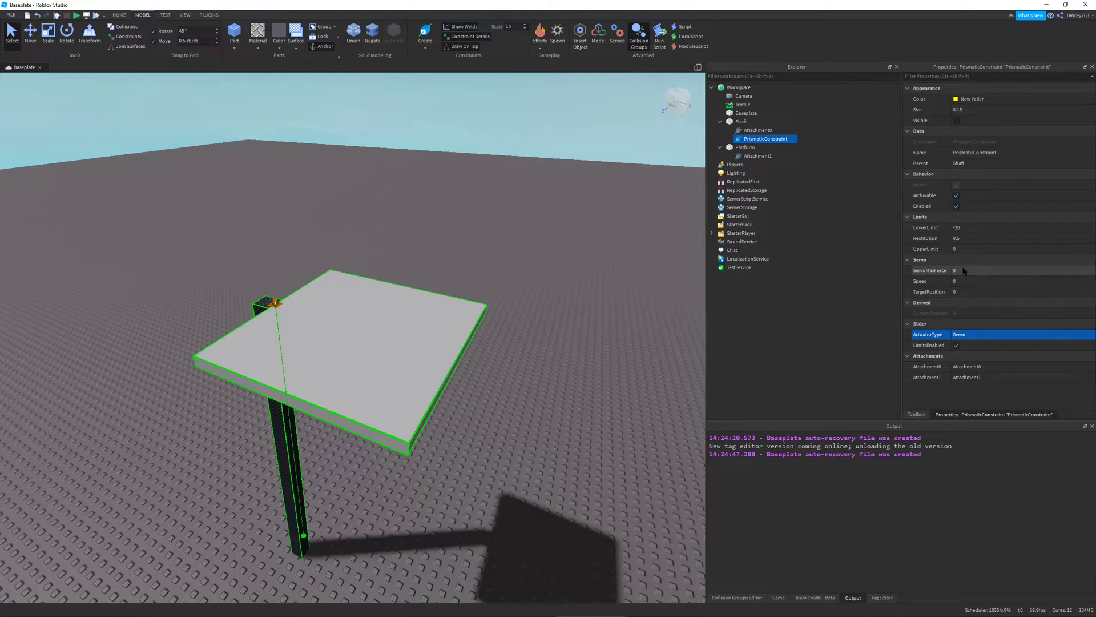
right_click_drag(647, 360, 593, 347)
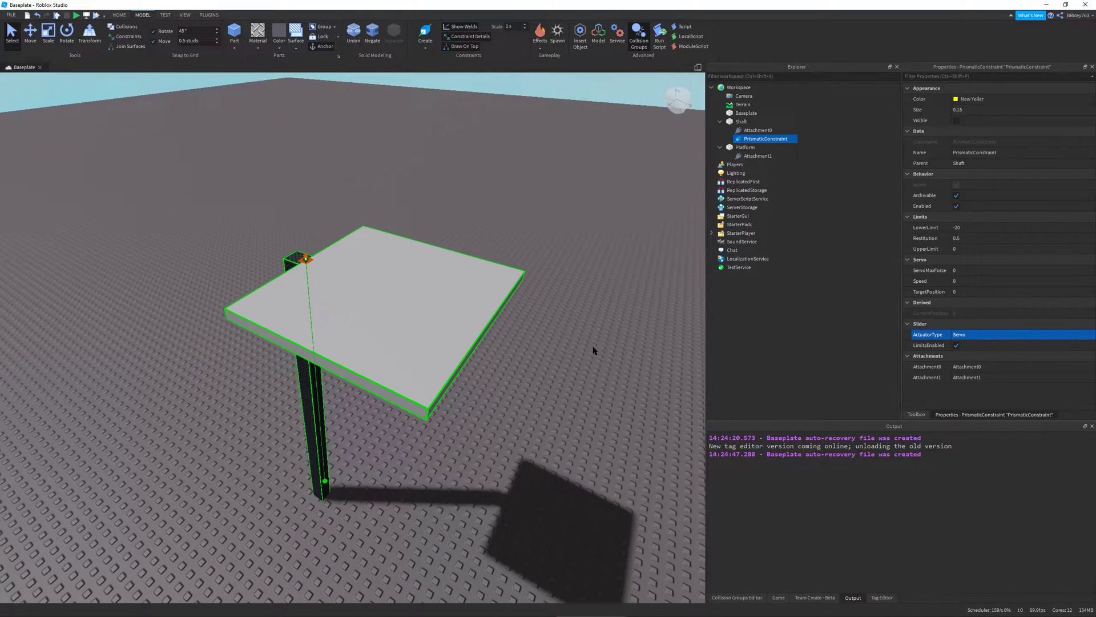
key("d")
key("a")
Step: Set the prismatic constraint's servo TargetPosition to -10
left_click(989, 250)
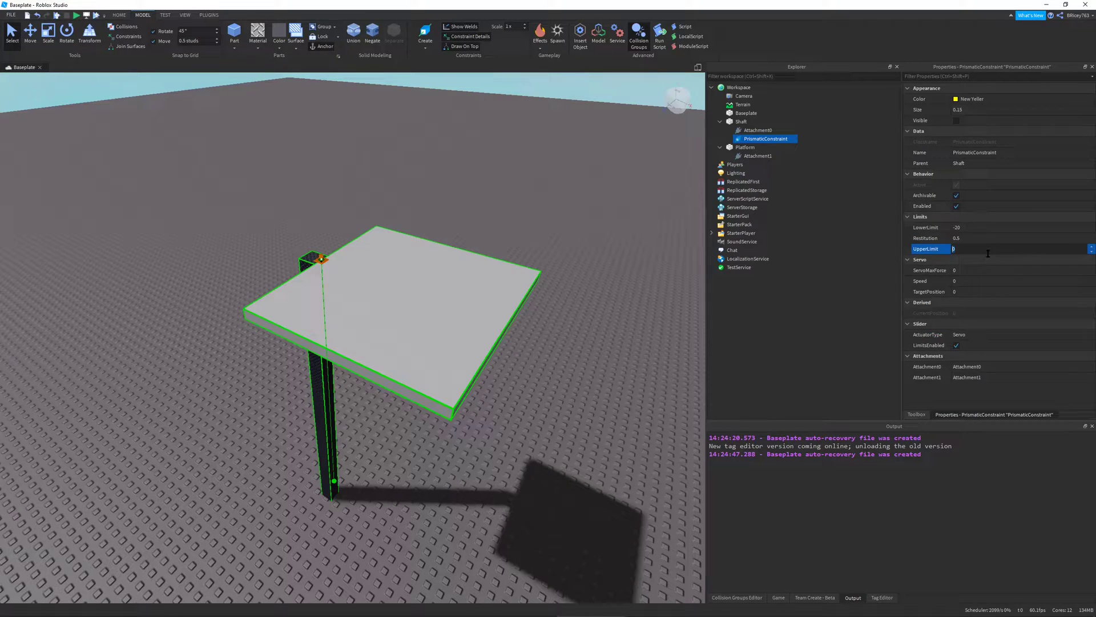
left_click(974, 291)
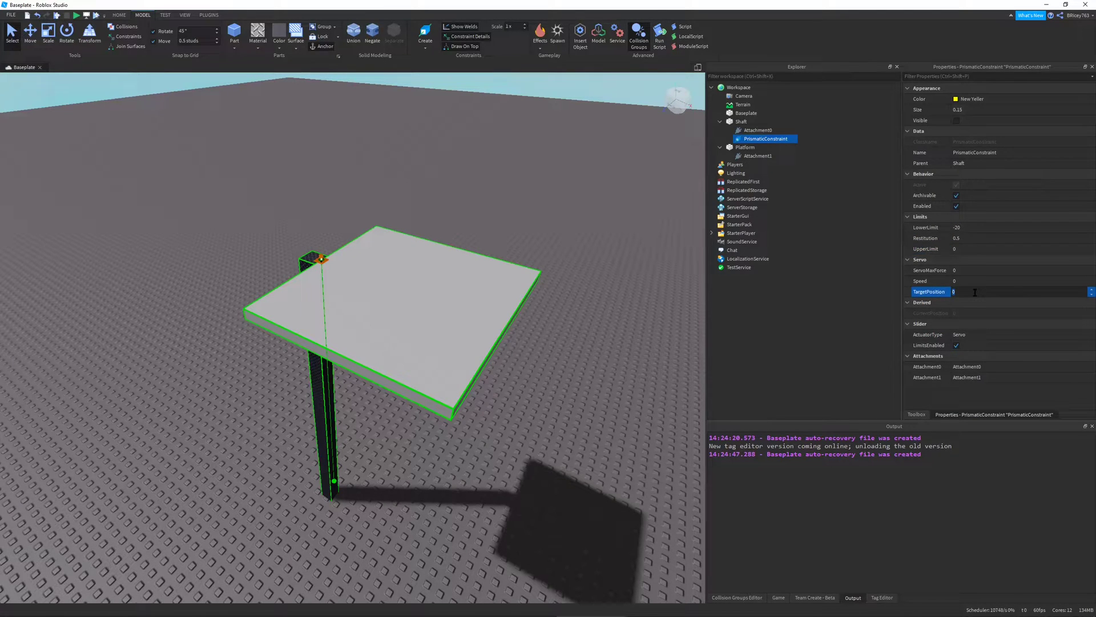
key("Return")
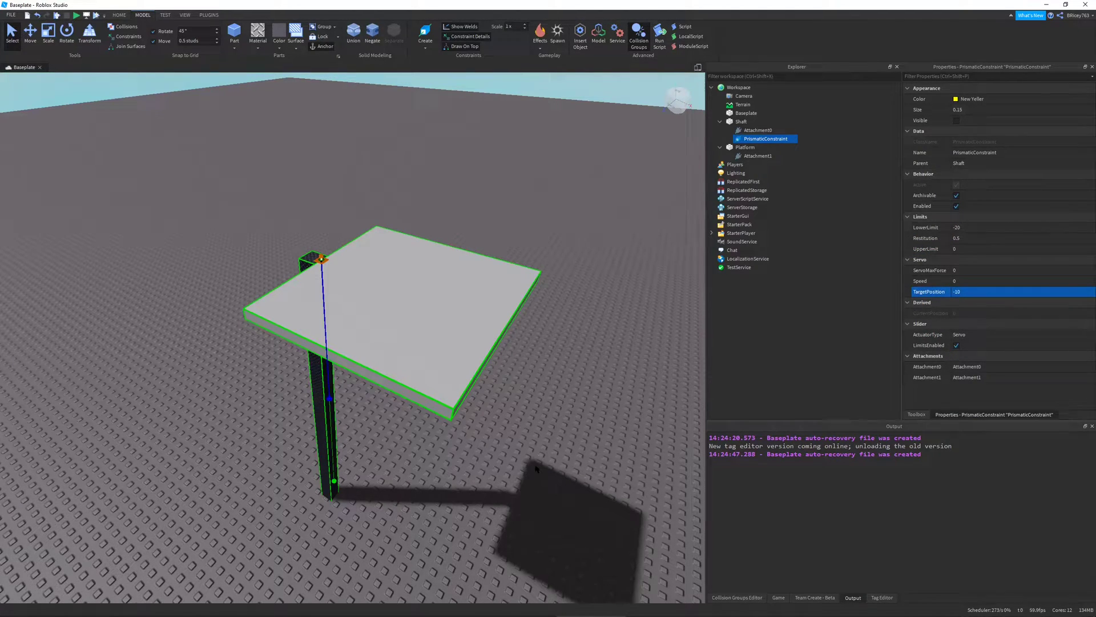
Step: Set the prismatic constraint's ServoMaxForce to 10000 and its Speed to 1000
key("w")
right_click_drag(536, 469, 578, 443)
key("s")
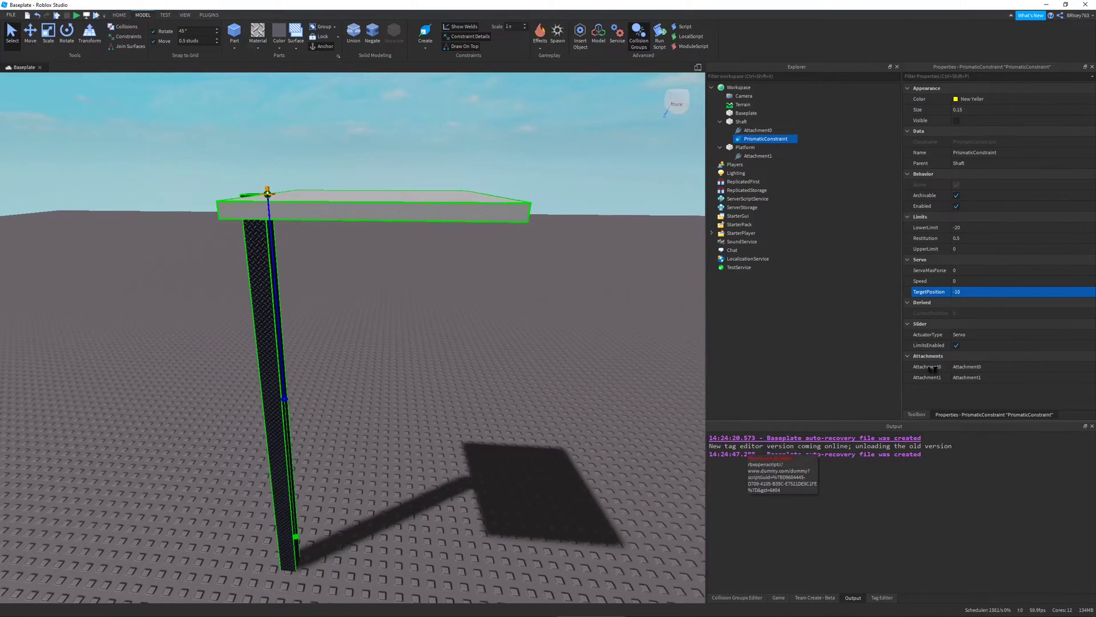
left_click(989, 273)
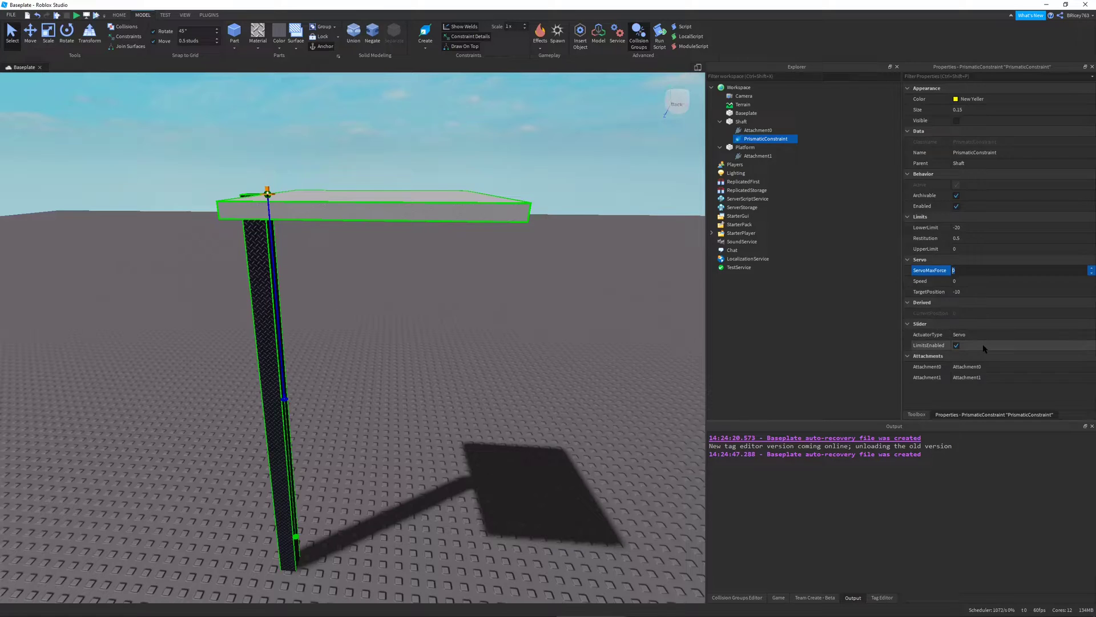
type("10000")
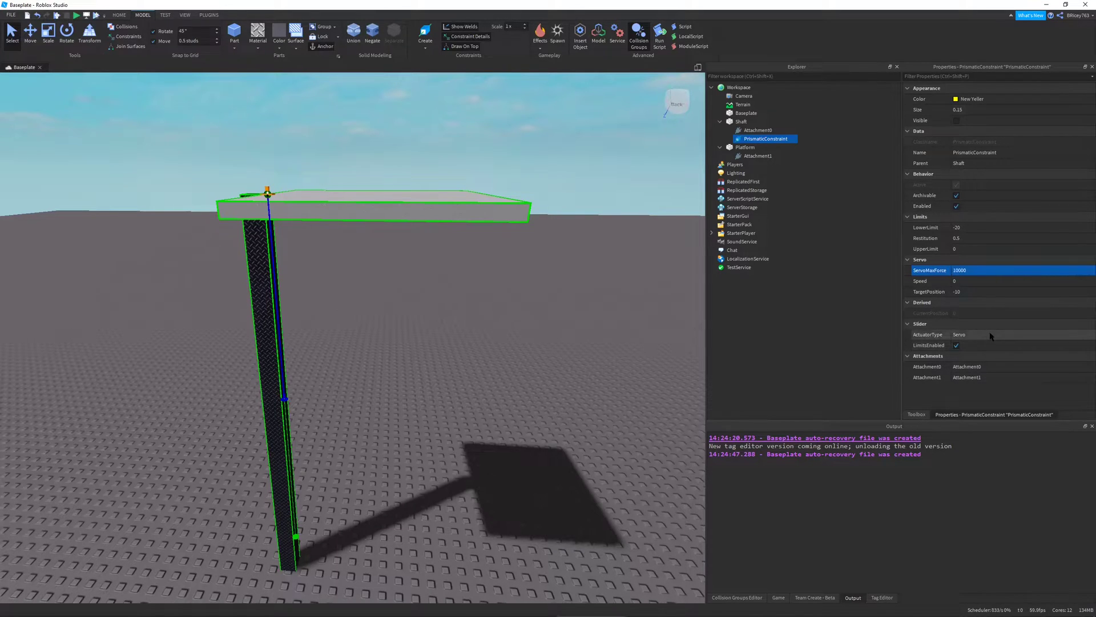
left_click(981, 282)
type("100")
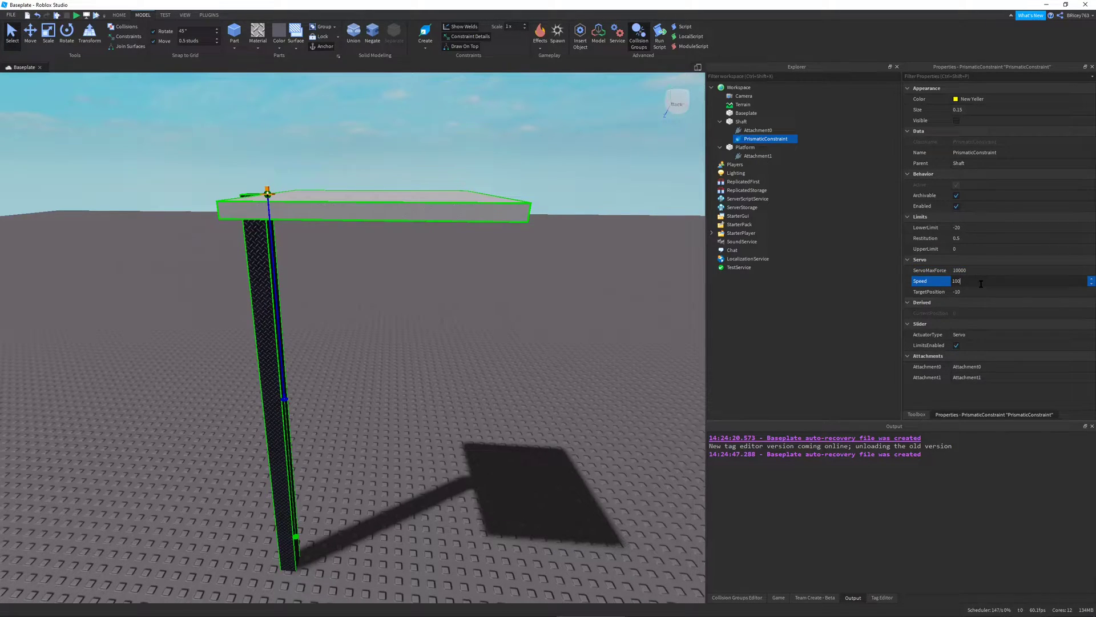
type("0")
key("Return")
Step: Run the simulation and watch from several angles how the servo moves the platform along the shaft
right_click_drag(568, 337, 562, 379)
key("s")
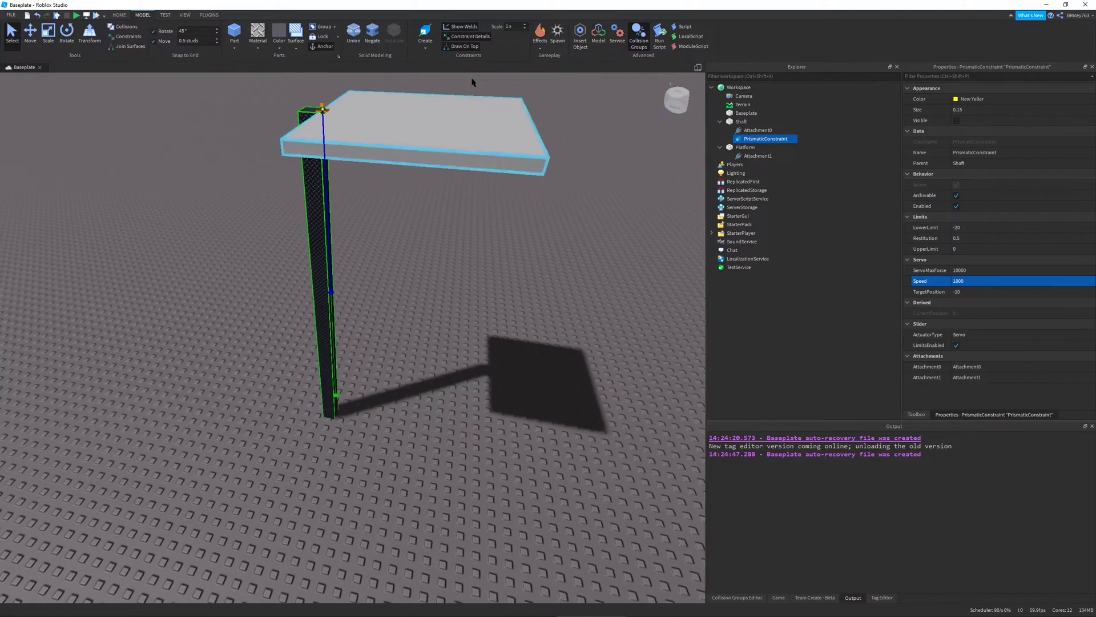
left_click(76, 15)
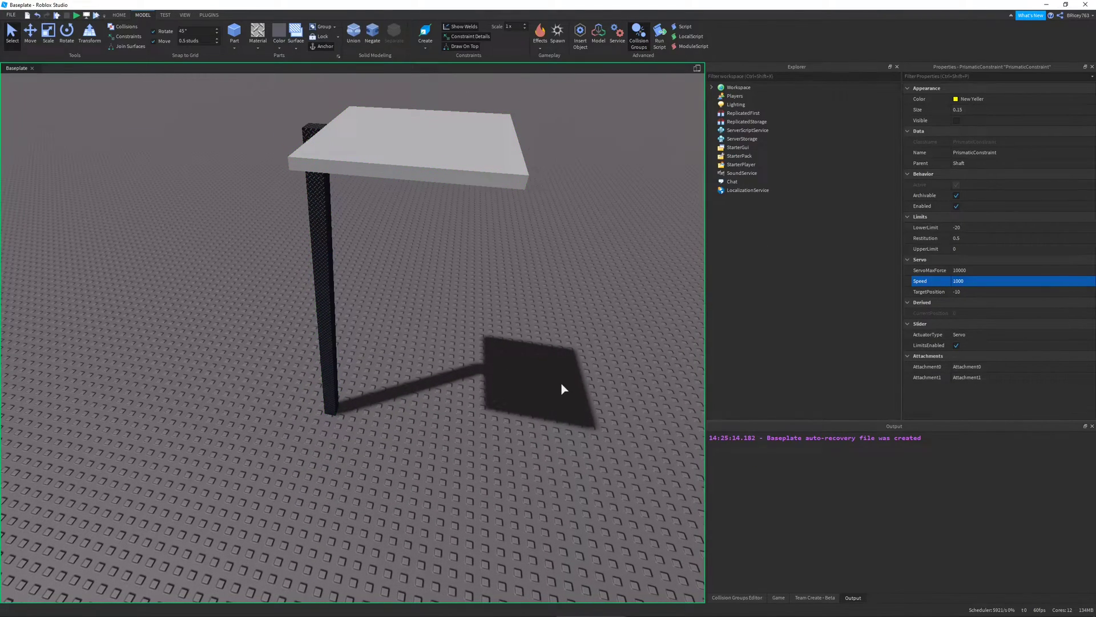
key("q")
right_click_drag(562, 383, 561, 384)
key("w")
key("w")
key("e")
key("s")
key("d")
key("a")
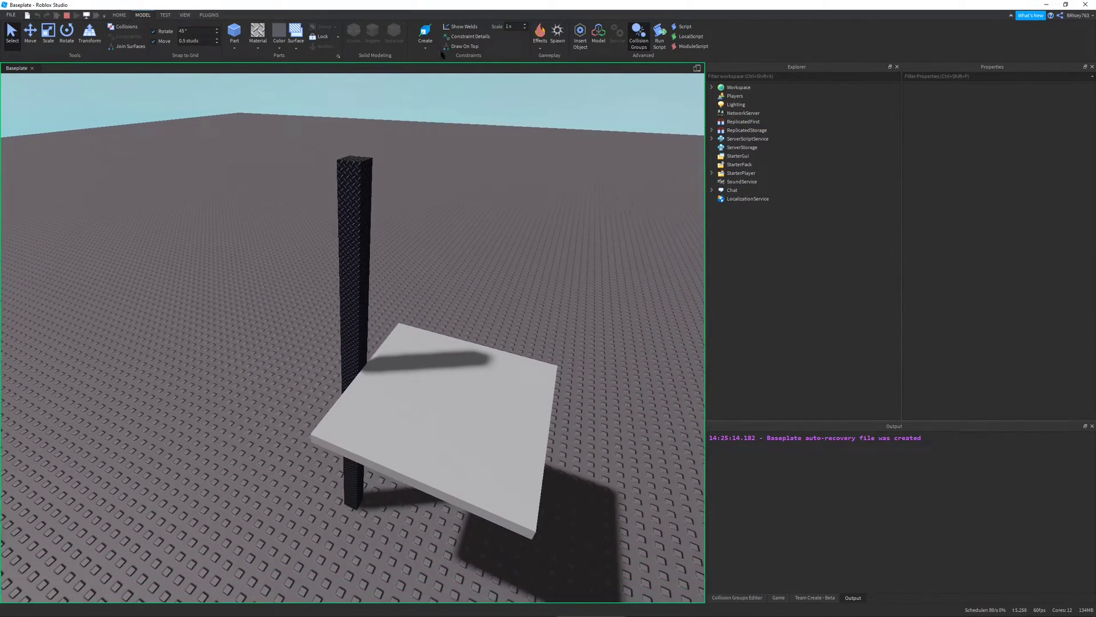
Step: Display the constraint details in the running simulation and set the prismatic constraint's TargetPosition to 0
left_click(459, 37)
scroll(661, 235, "up", 5)
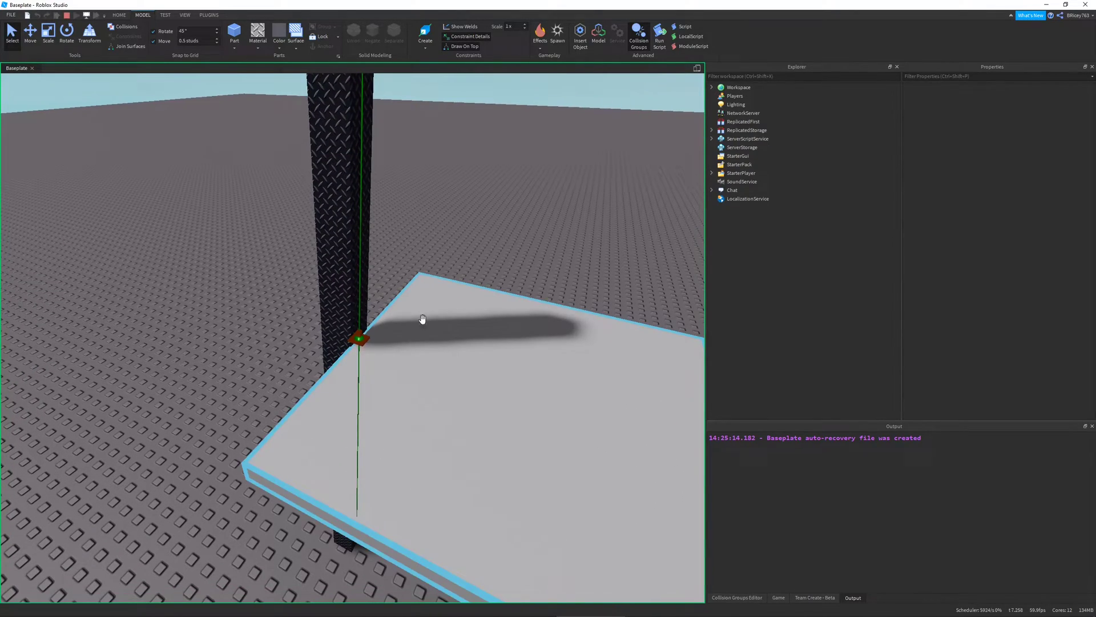
left_click(366, 346)
key("f")
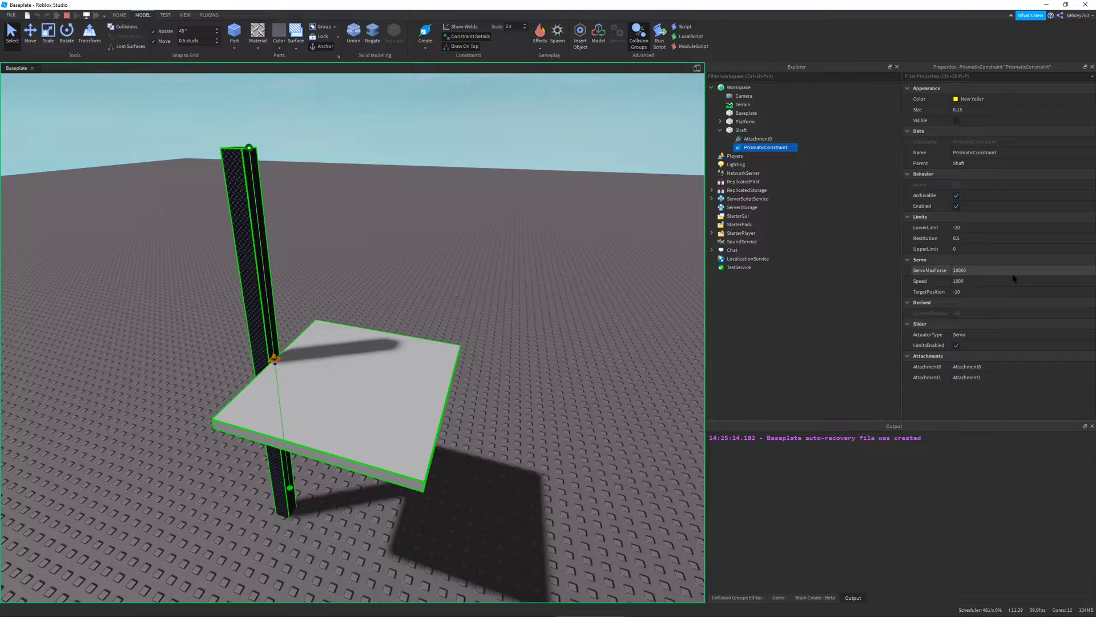
left_click(956, 291)
type("0")
key("Return")
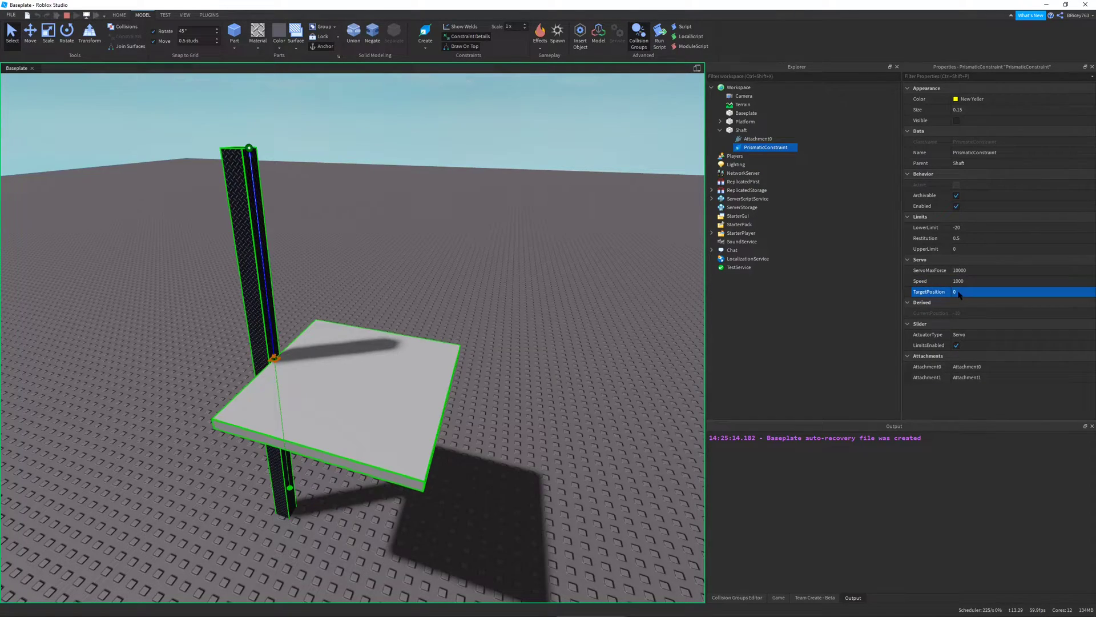
Step: Observe the platform's position on the shaft from several angles, and stop the simulation
right_click_drag(430, 456, 510, 411)
key("e")
key("w")
key("s")
key("s")
key("w")
key("e")
key("d")
key("q")
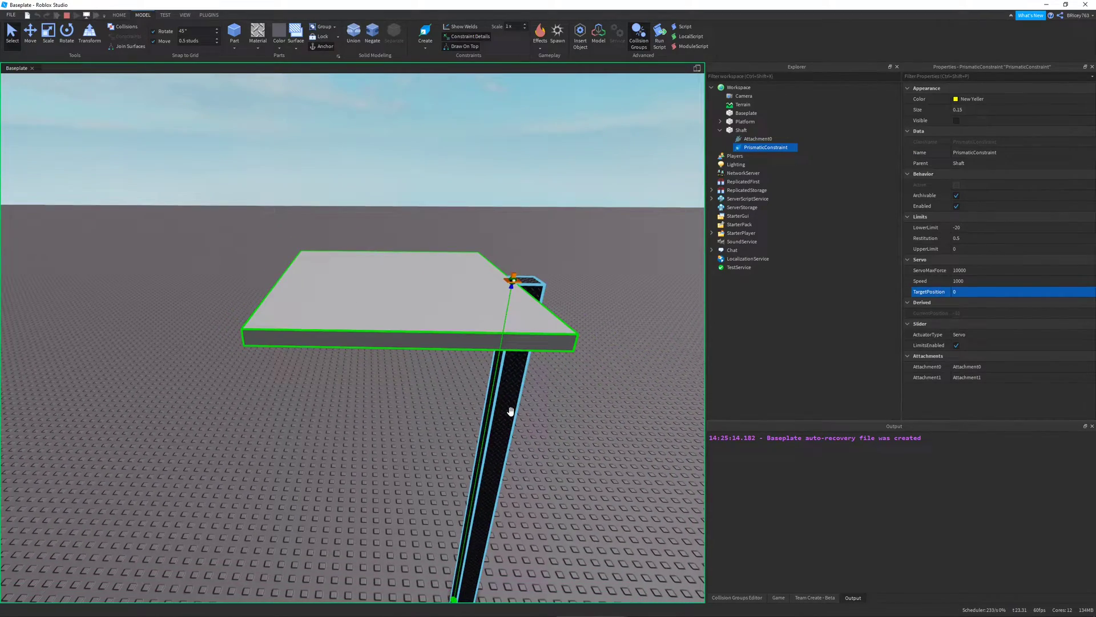
right_click_drag(574, 446, 575, 445)
key("w")
key("d")
key("a")
key("d")
key("s")
right_click_drag(554, 405, 553, 405)
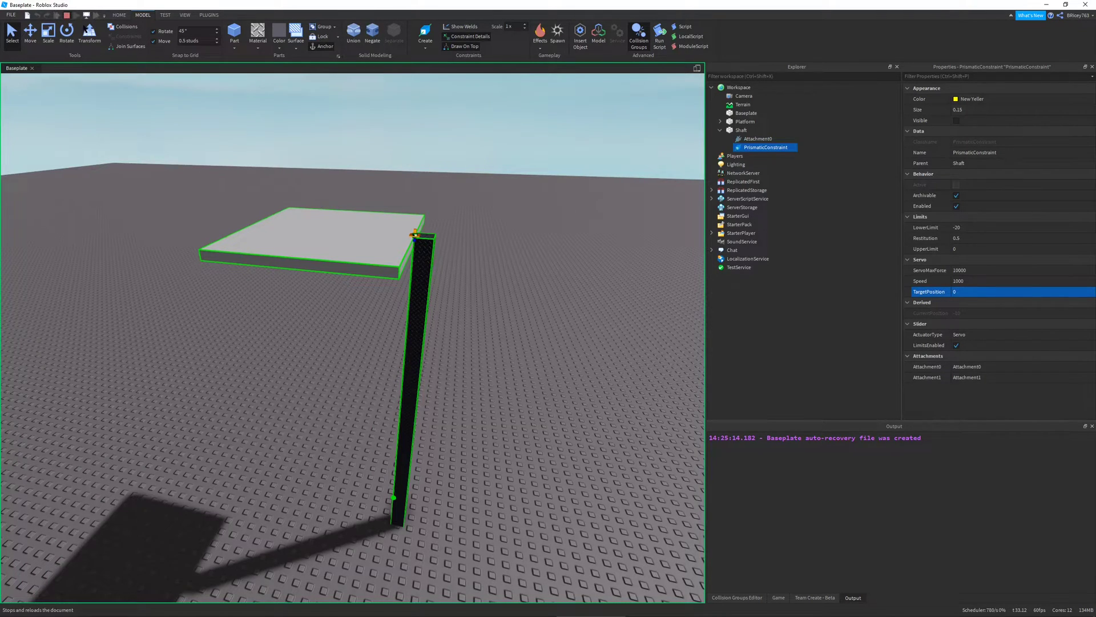
left_click(67, 16)
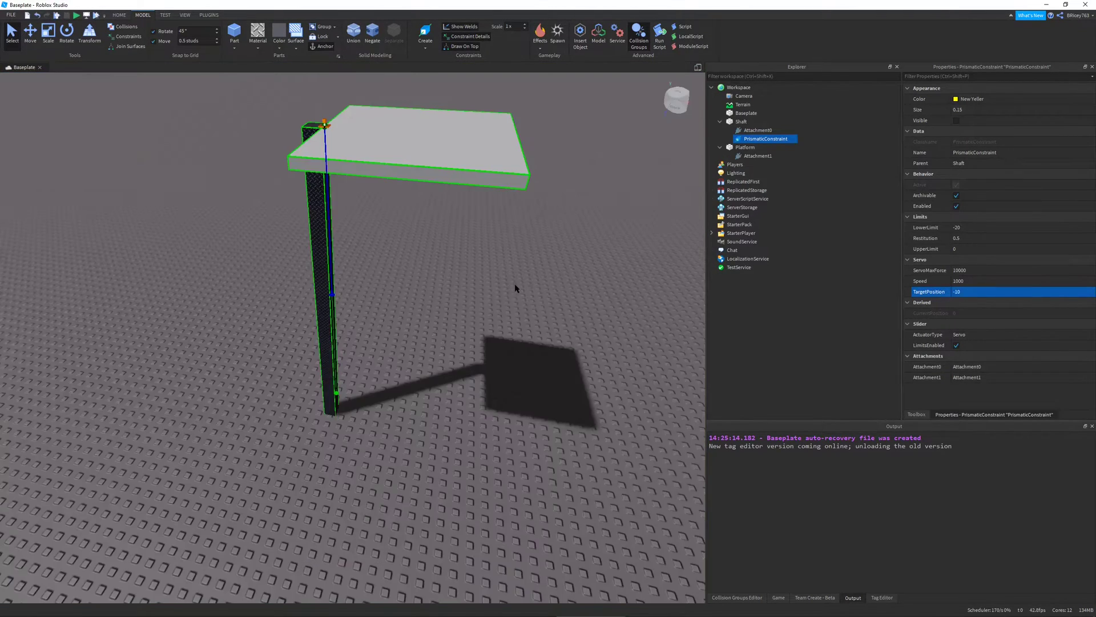
Step: Review the prismatic constraint's available ActuatorType options, keeping Servo
key("w")
right_click_drag(517, 287, 518, 293)
key("e")
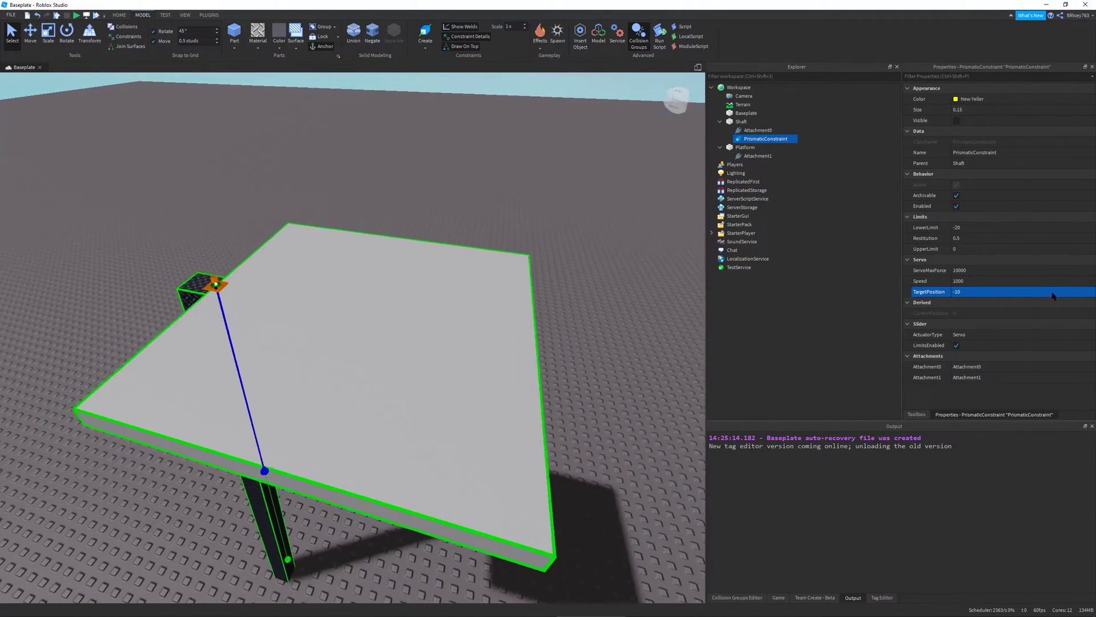
left_click(974, 335)
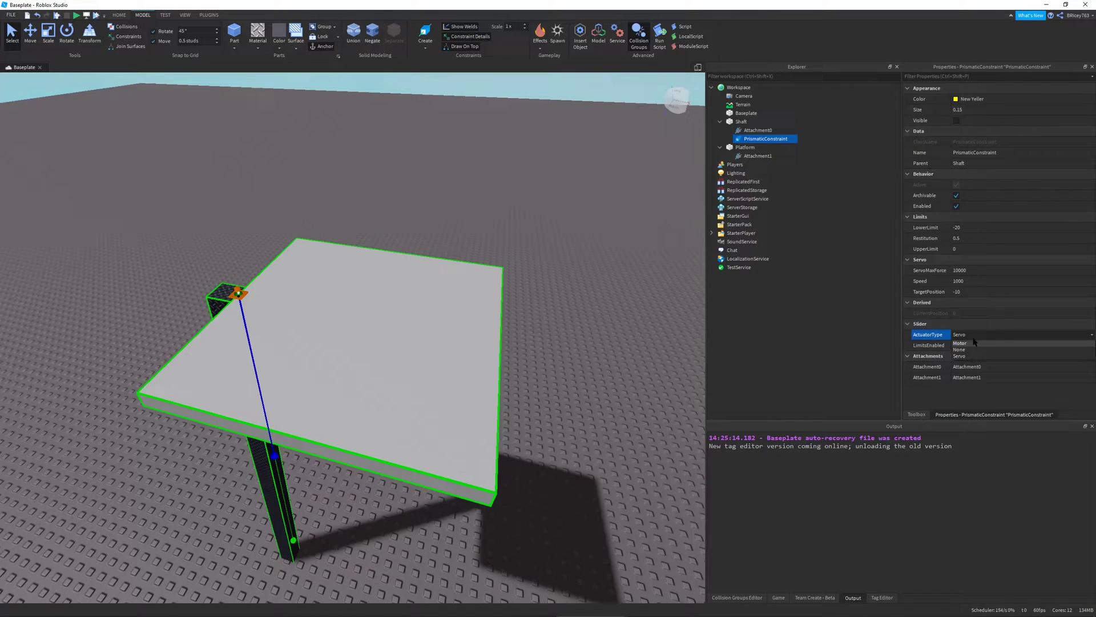
left_click(974, 335)
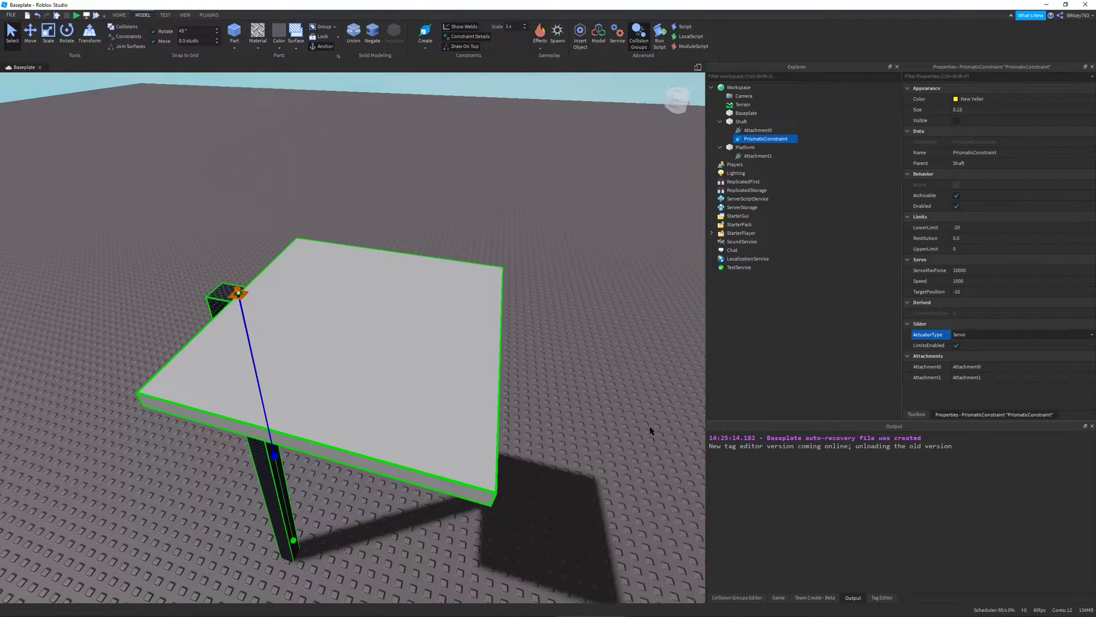
Step: Examine the platform's upper surface and its connection to the top of the shaft
right_click_drag(651, 431, 652, 431)
key("q")
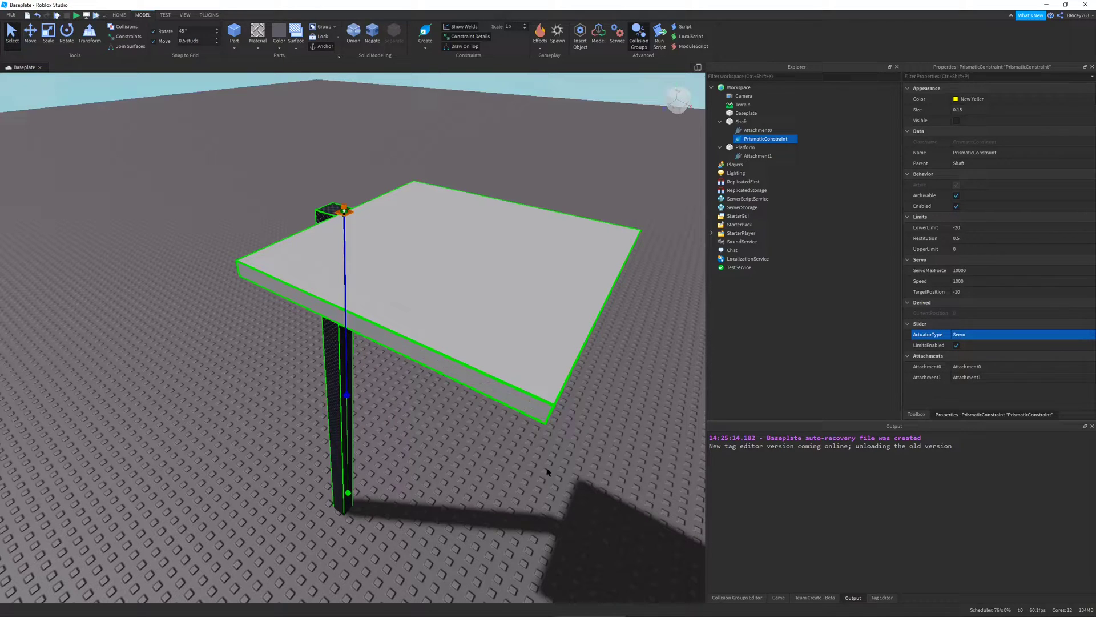
key("a")
right_click_drag(426, 469, 426, 469)
key("d")
key("s")
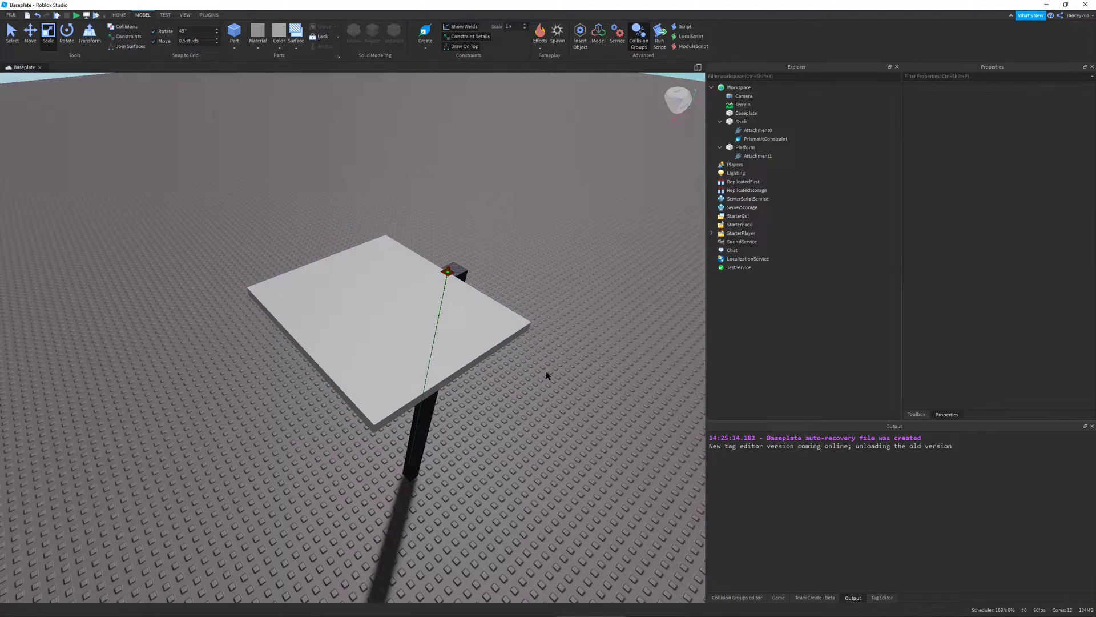
right_click_drag(519, 411, 502, 411)
key("w")
key("s")
scroll(479, 394, "up", 4)
key("s")
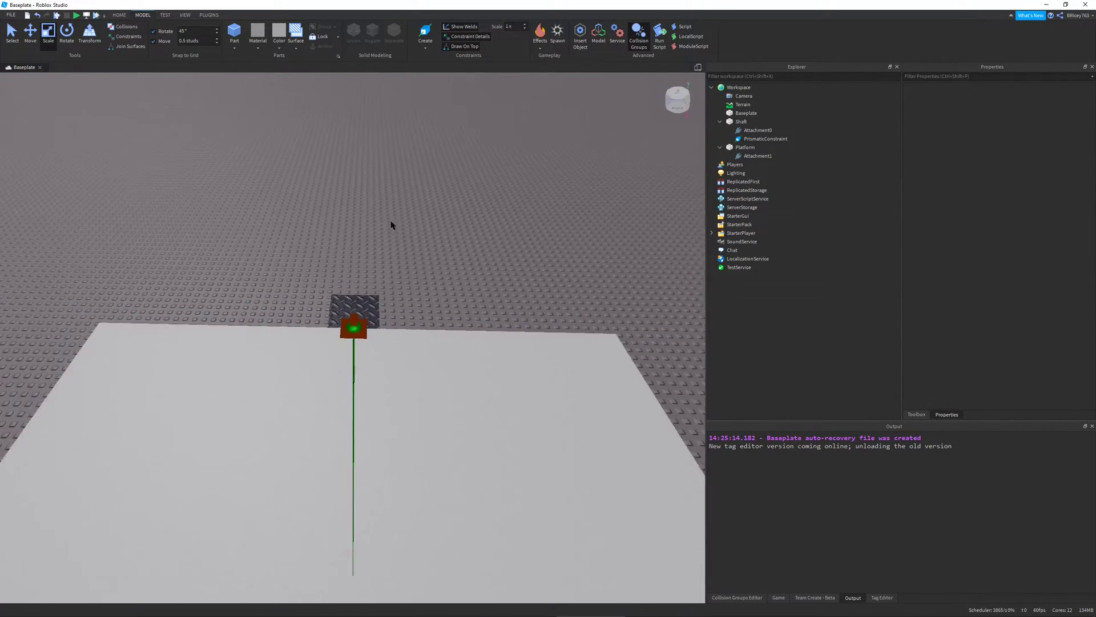
Step: Insert a block part on top of the platform beside the shaft
left_click(233, 36)
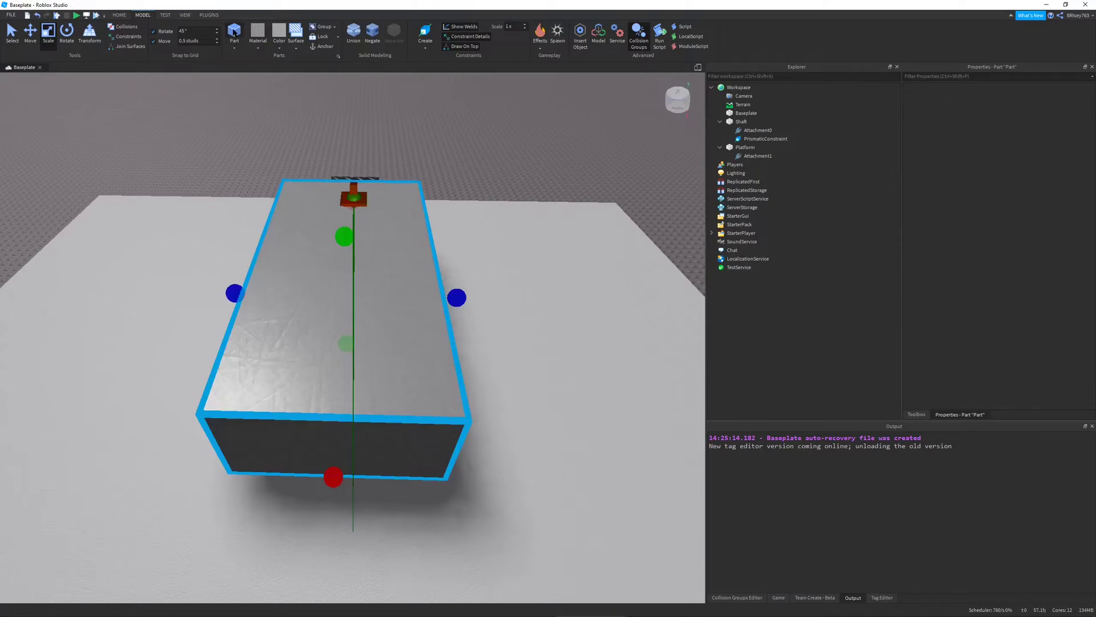
left_click_drag(381, 257, 431, 280)
key("a")
right_click_drag(432, 280, 397, 339)
right_click_drag(436, 394, 487, 387)
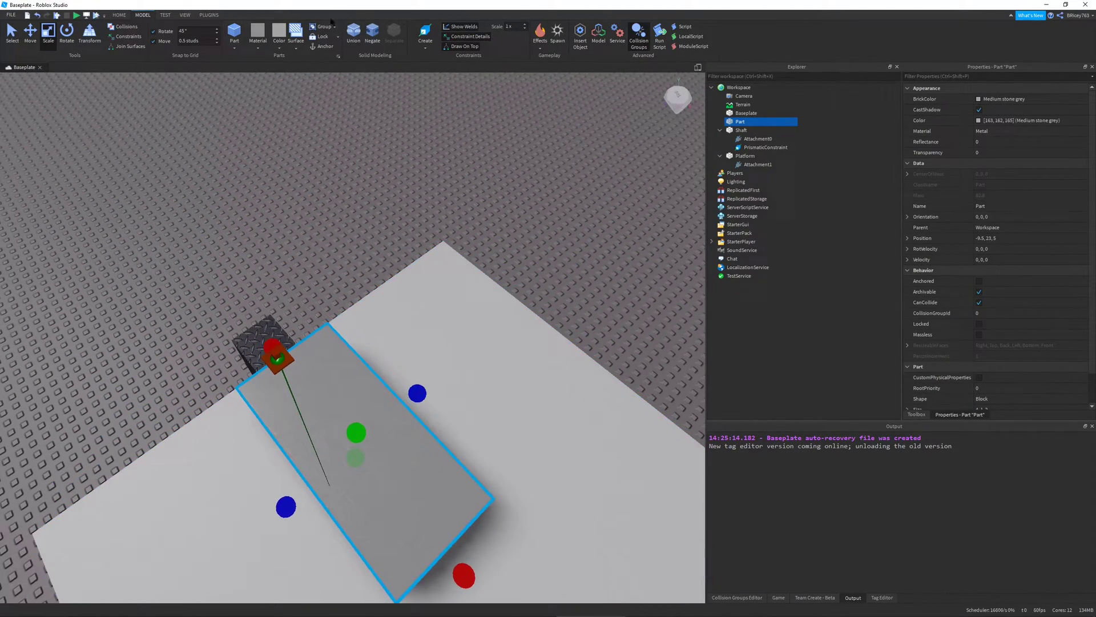
Step: Give the new block part the Neon material and the color Really red
left_click(281, 48)
left_click(261, 48)
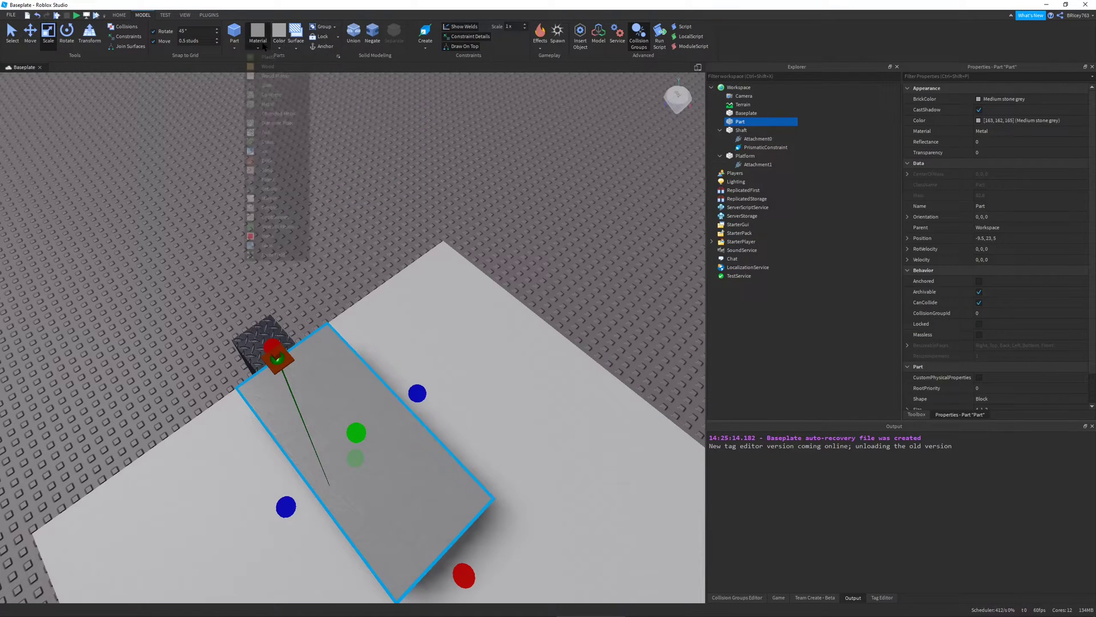
left_click(263, 73)
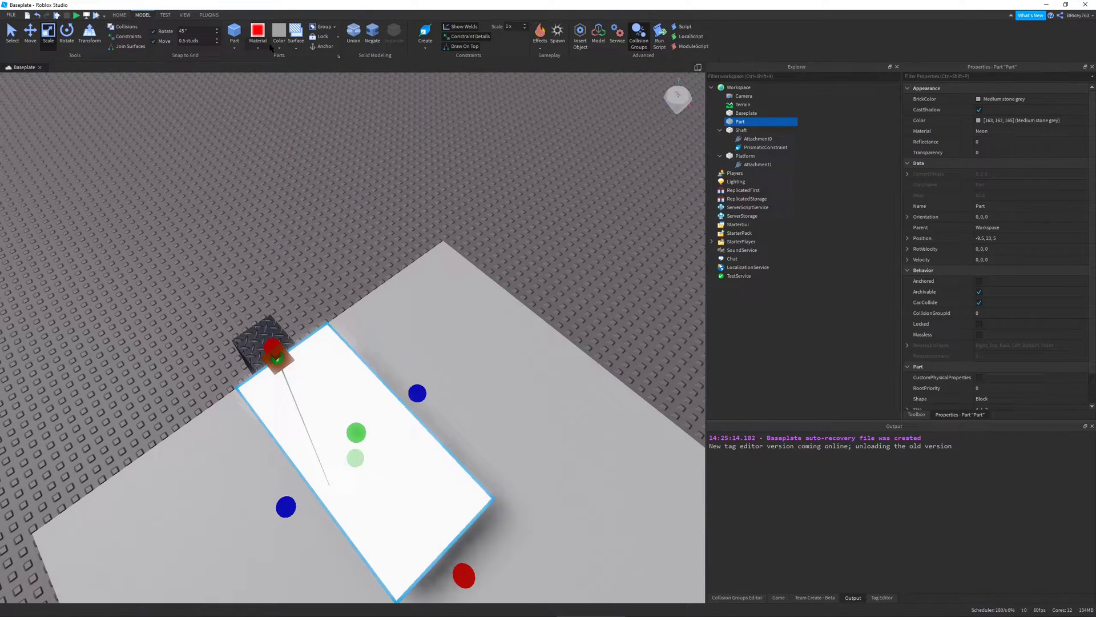
left_click(279, 47)
left_click(399, 123)
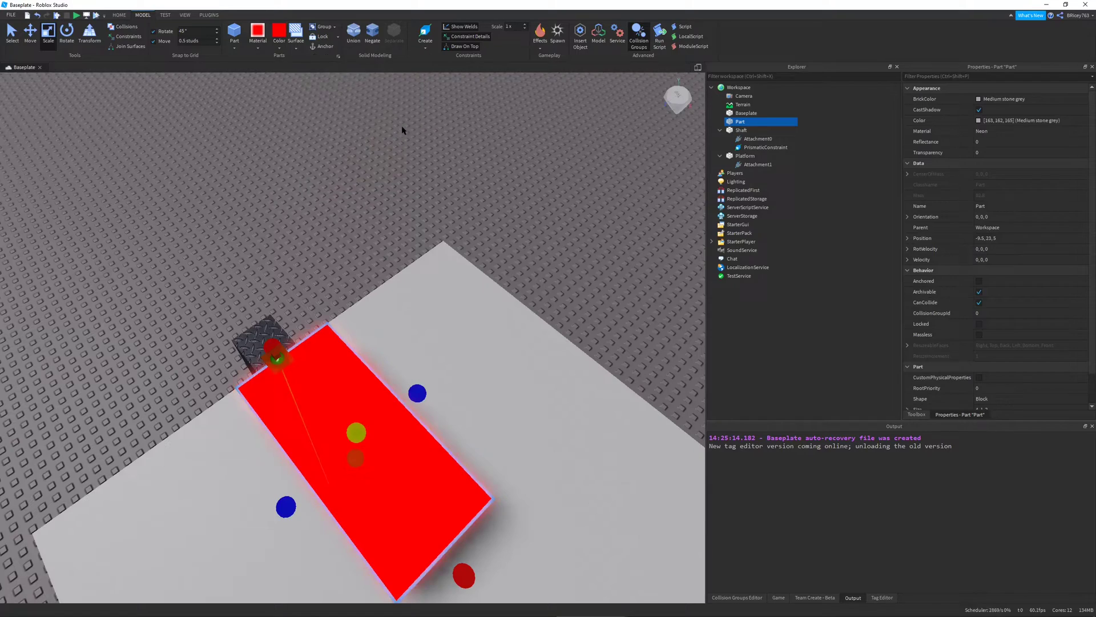
right_click_drag(499, 317, 422, 333)
scroll(422, 333, "down", 2)
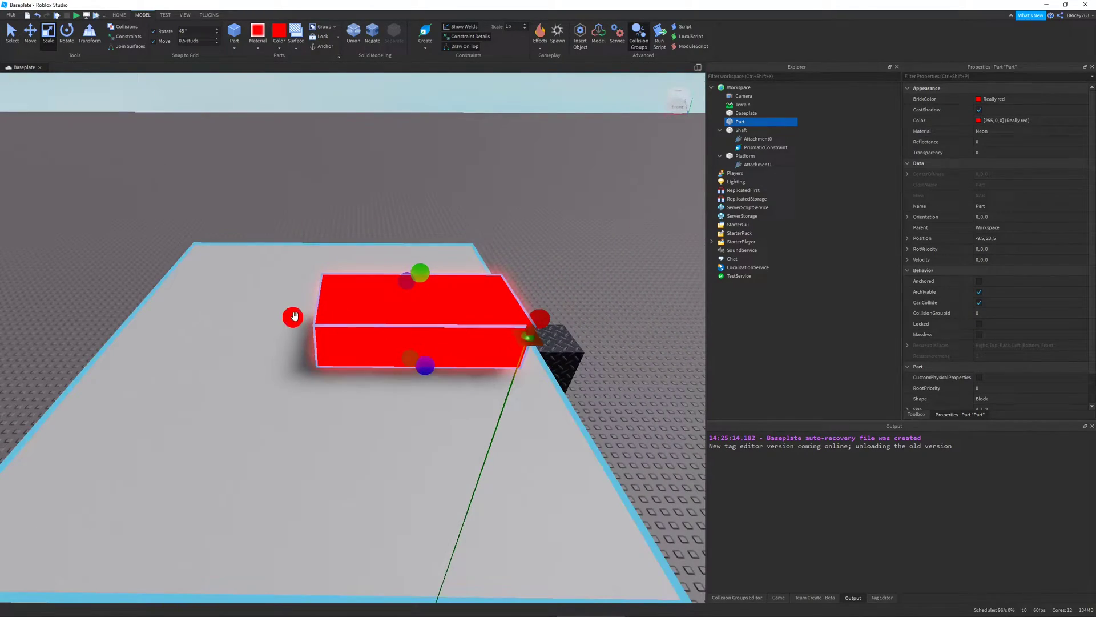
Step: Resize the red block into a narrower, taller upright button at the platform's edge beside the shaft
left_click_drag(293, 317, 464, 312)
right_click_drag(611, 319, 404, 340)
left_click_drag(428, 323, 432, 302)
right_click_drag(432, 302, 477, 297)
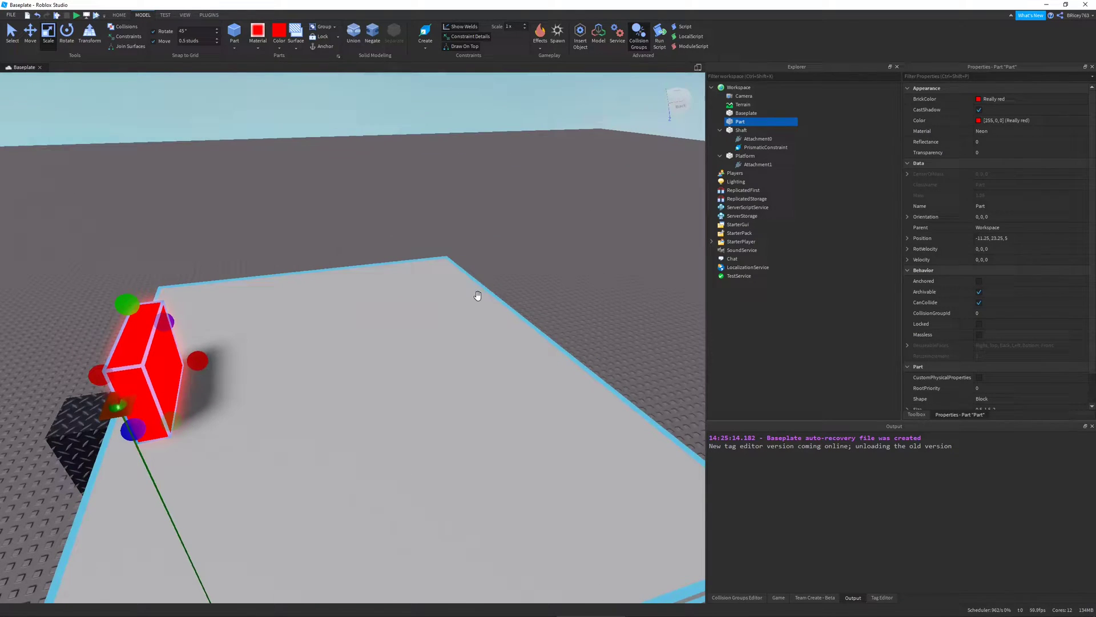
Step: Join the red block to the platform with a Weld constraint
left_click(484, 394, "ctrl")
right_click_drag(484, 393, 523, 303)
scroll(523, 302, "down", 3)
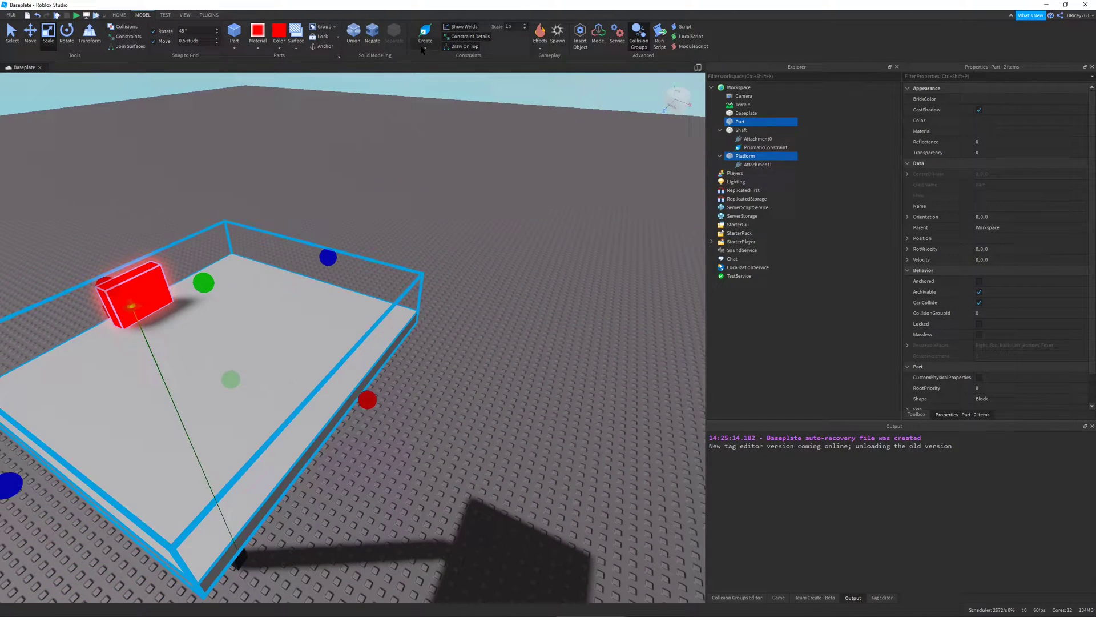
left_click(422, 49)
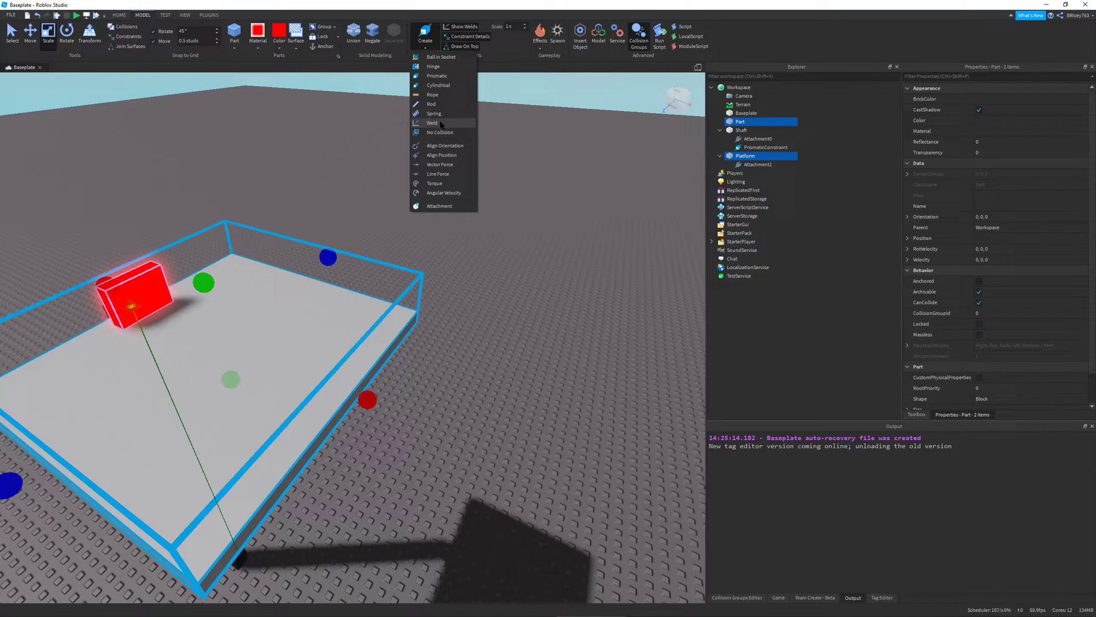
left_click(441, 125)
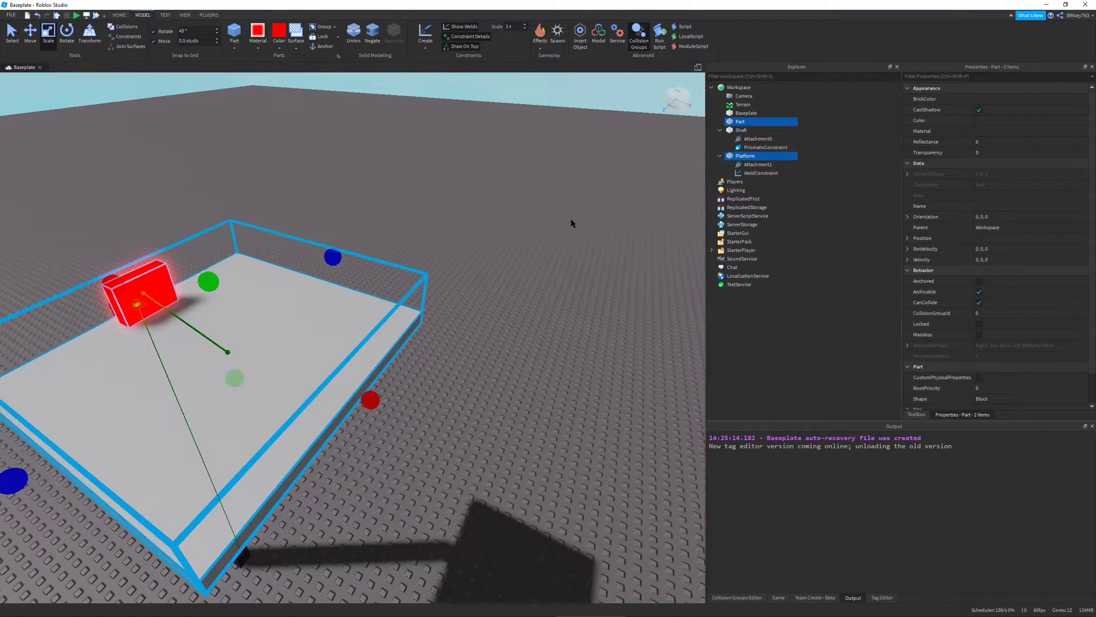
right_click_drag(575, 223, 594, 224)
Step: Insert a ClickDetector into the red block
left_click(737, 121)
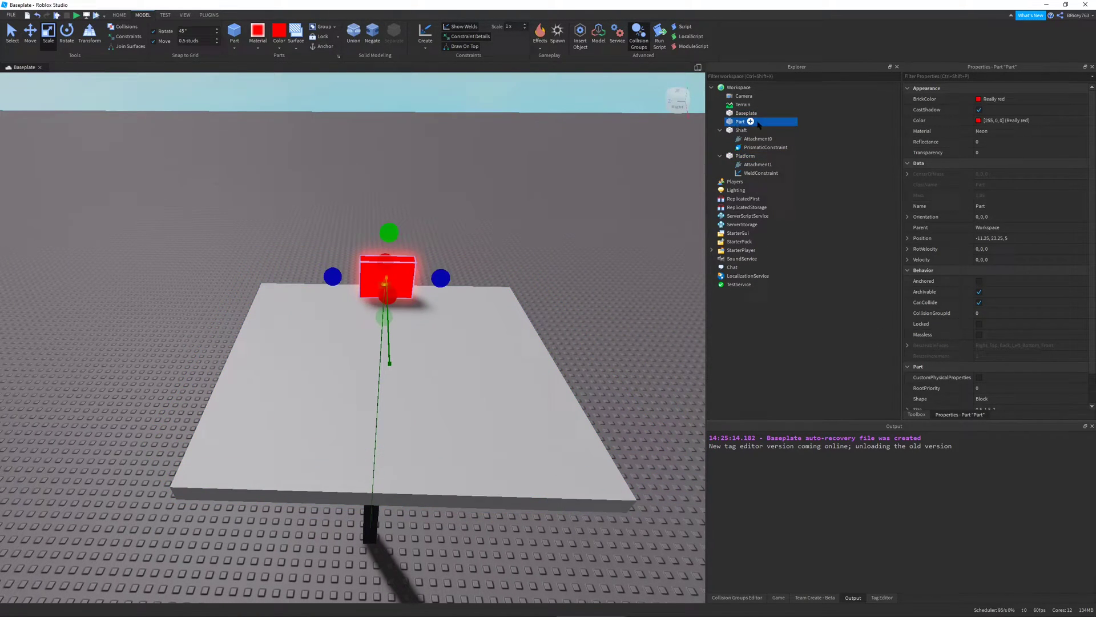
left_click(752, 121)
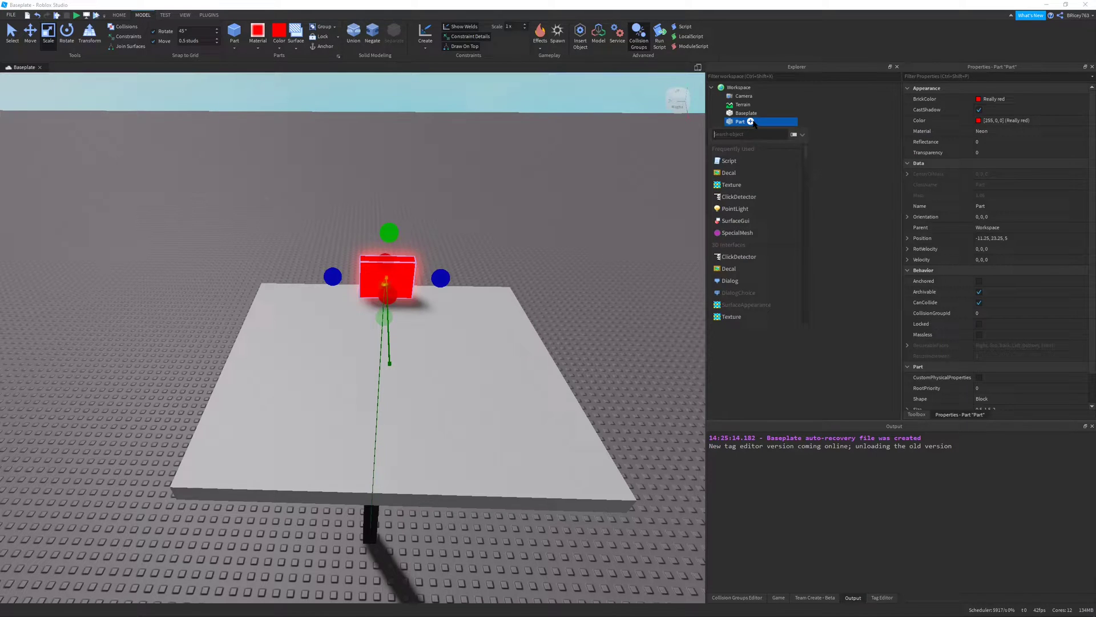
type("c")
key("Return")
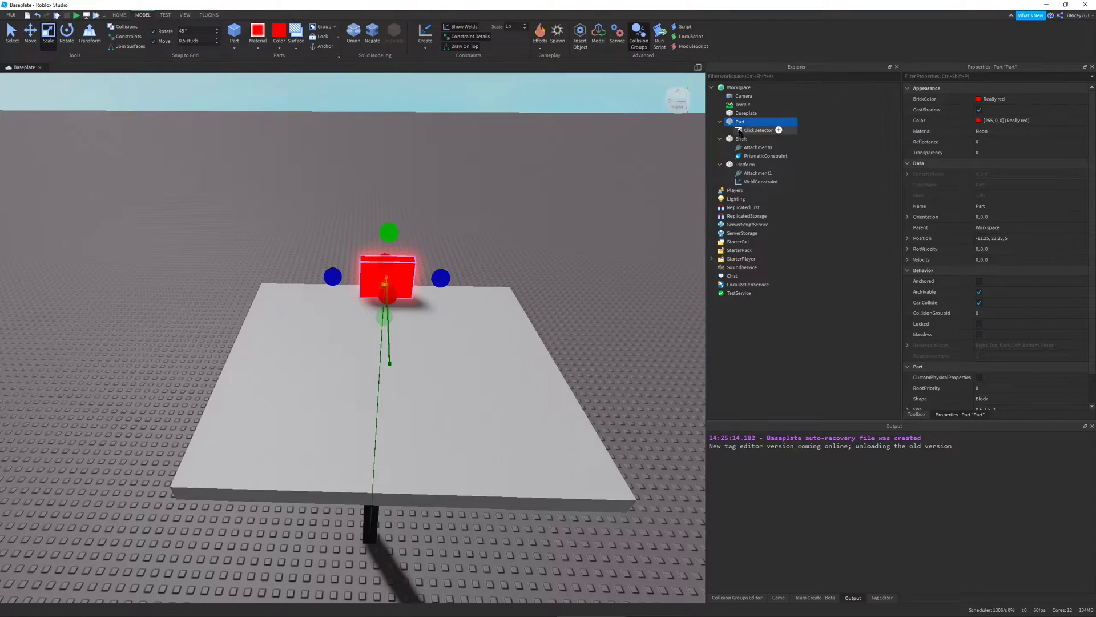
left_click(738, 132)
right_click_drag(575, 268, 555, 270)
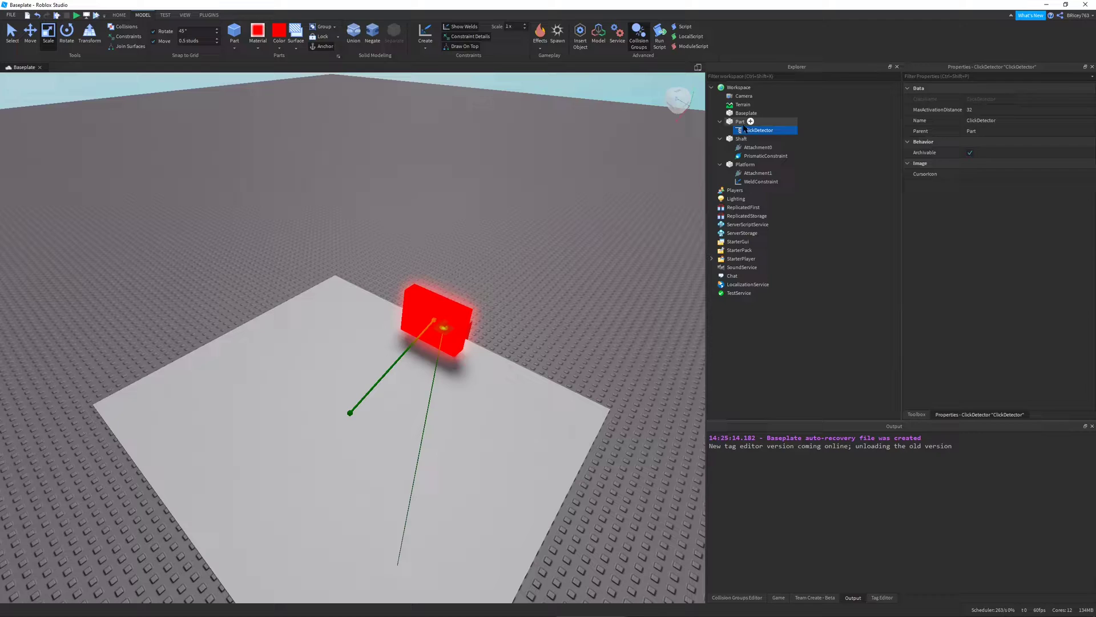
Step: Rename the red block to Clicker
left_click(740, 122)
left_click(989, 205)
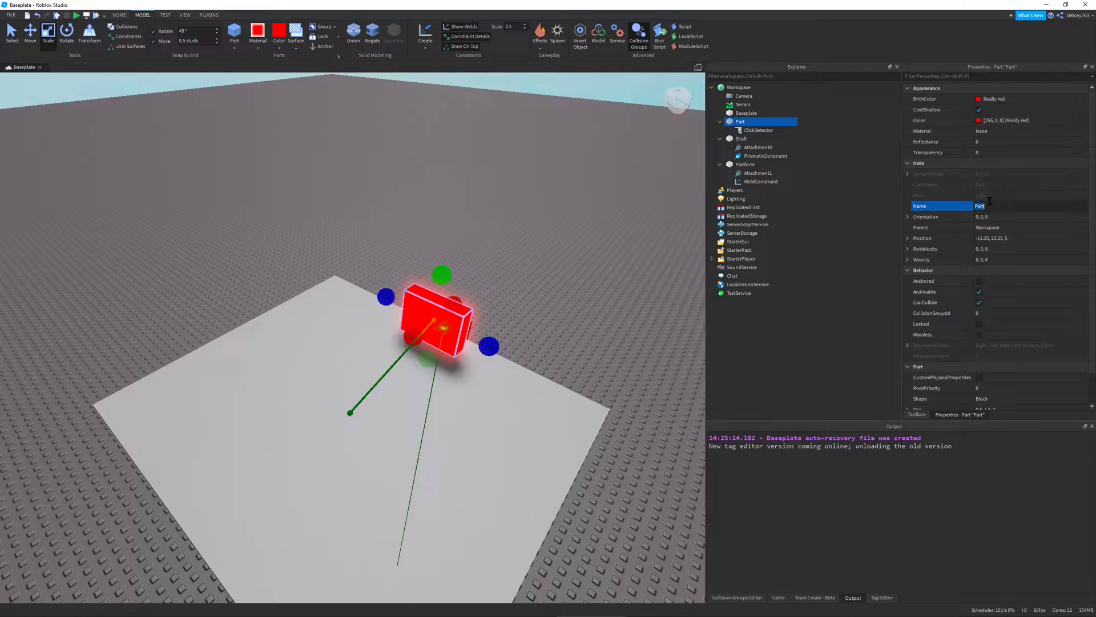
type("Clicker")
key("Return")
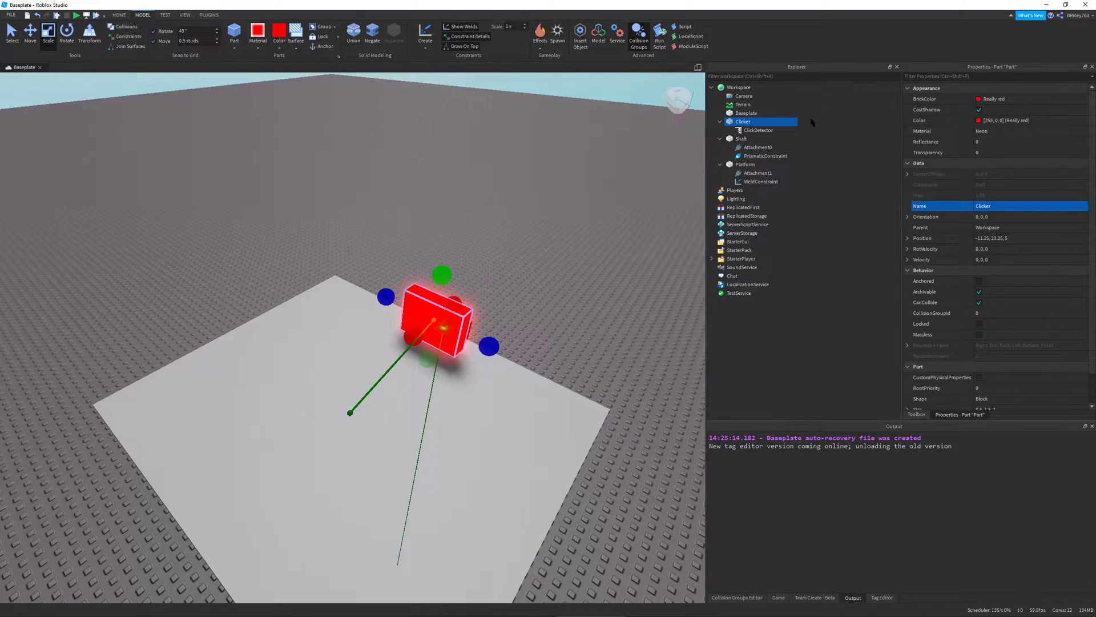
Step: Group the Clicker, Shaft and Platform into one model and name it Elevator
left_click(719, 122)
left_click(720, 130)
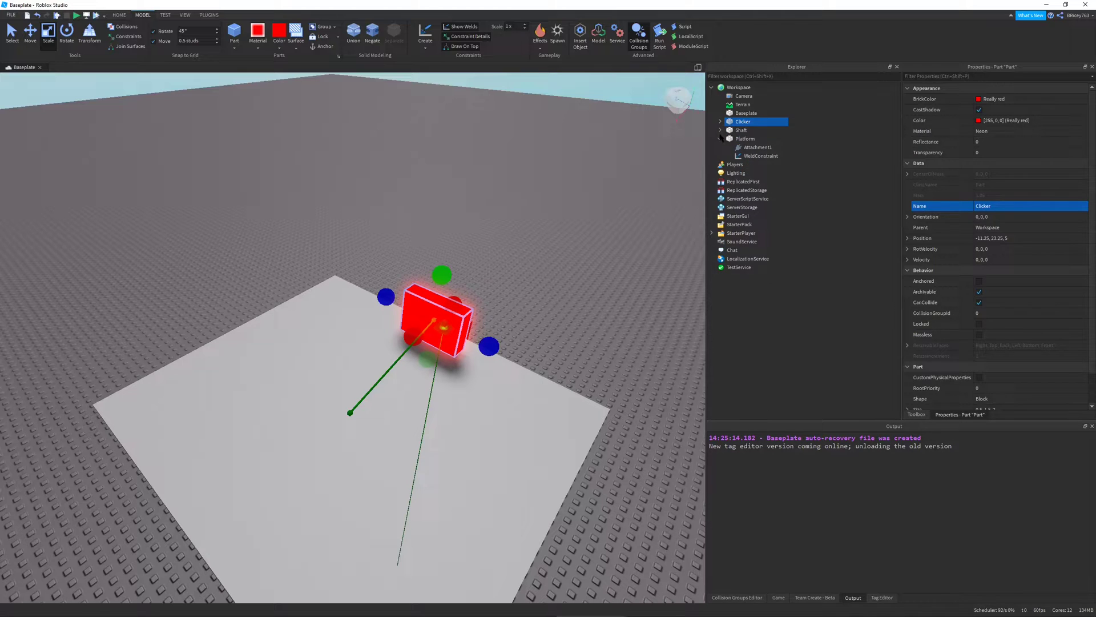
left_click(720, 139)
left_click(742, 139, "shift")
key("f")
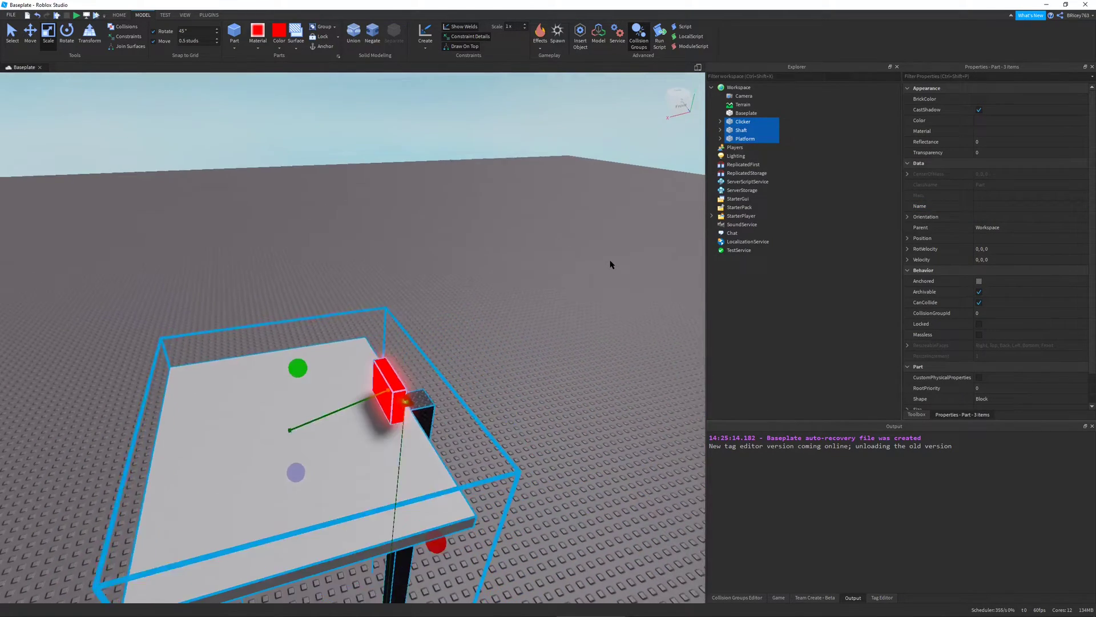
key("ctrl+g")
left_click(957, 110)
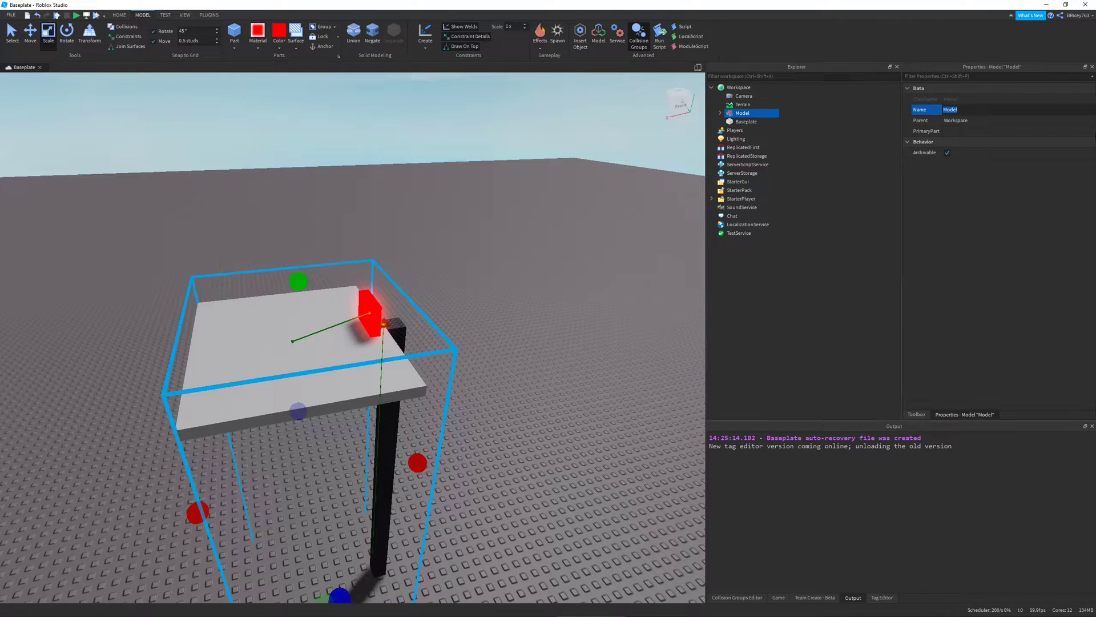
type("Elevator")
key("Return")
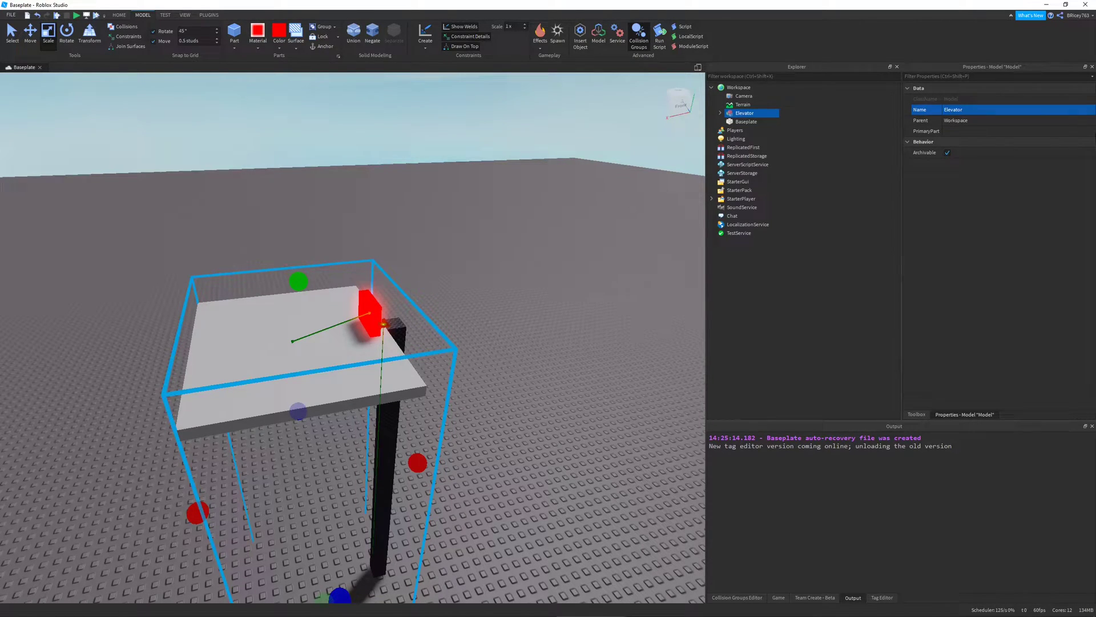
Step: Select the PrismaticConstraint under the Elevator model's Shaft and examine its limits and servo settings
scroll(481, 340, "up", 5)
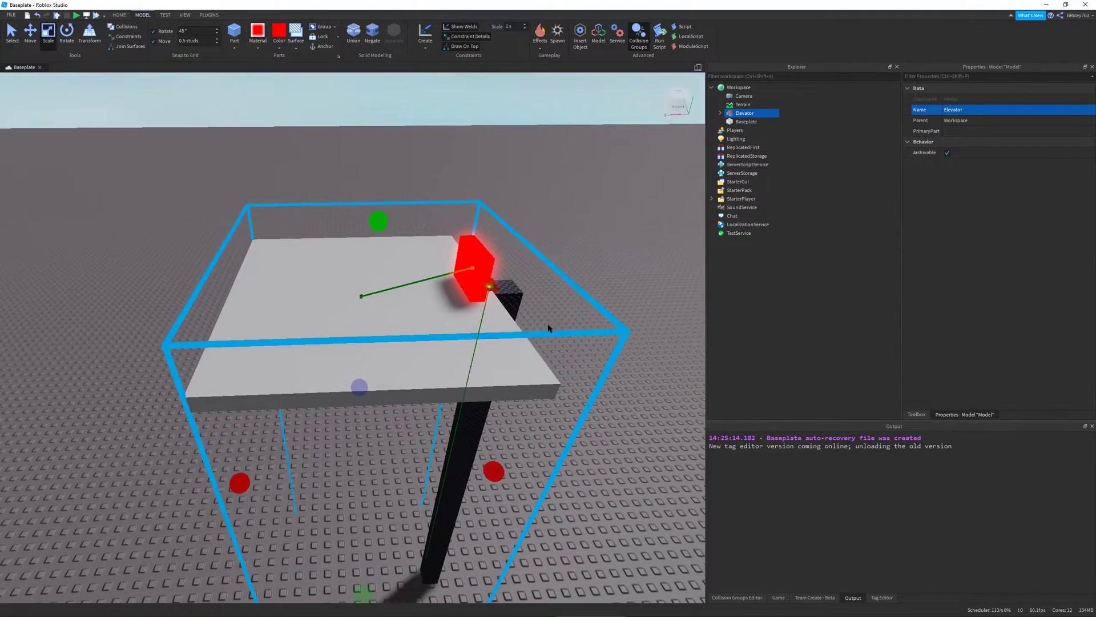
right_click_drag(548, 328, 613, 294)
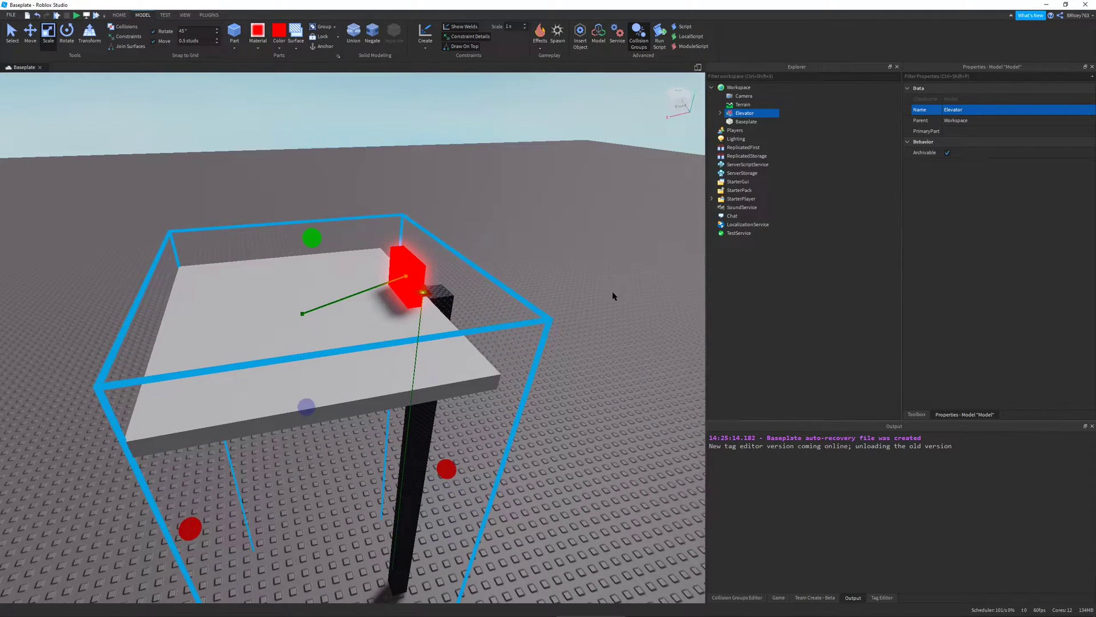
left_click(684, 133)
left_click(720, 113)
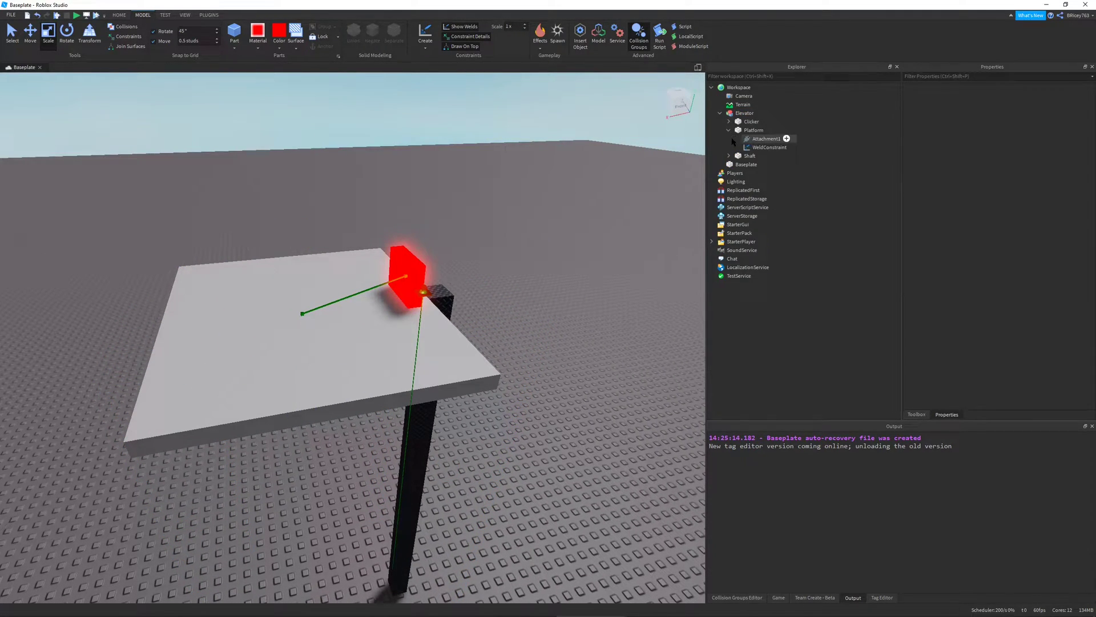
left_click(728, 130)
left_click(728, 139)
left_click(799, 156)
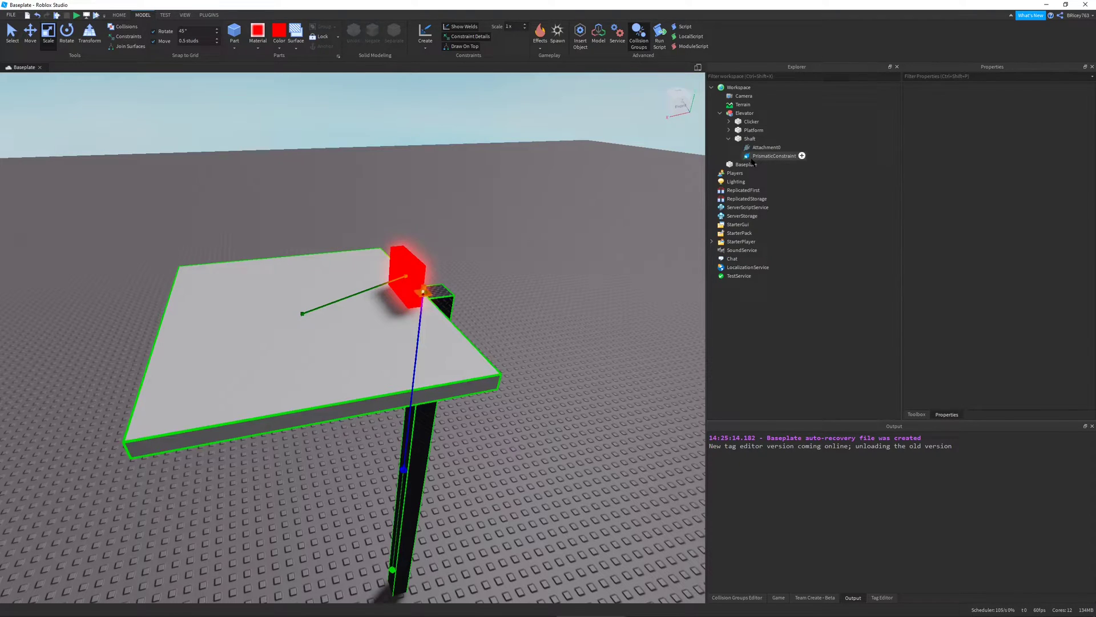
right_click_drag(522, 314, 521, 313)
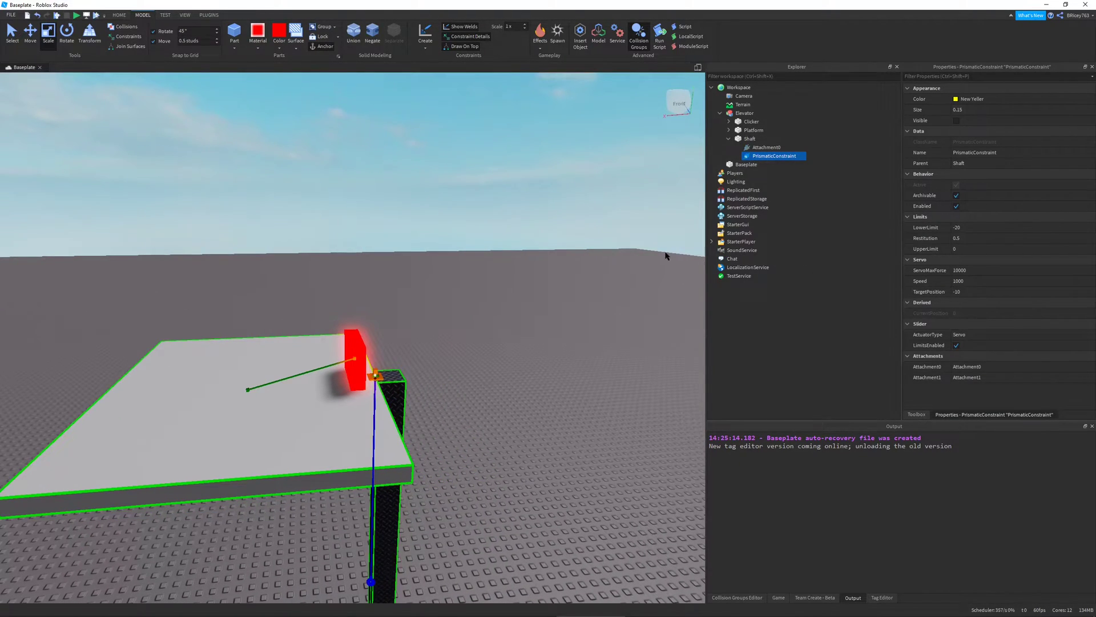
right_click_drag(610, 245, 609, 274)
scroll(610, 251, "down", 4)
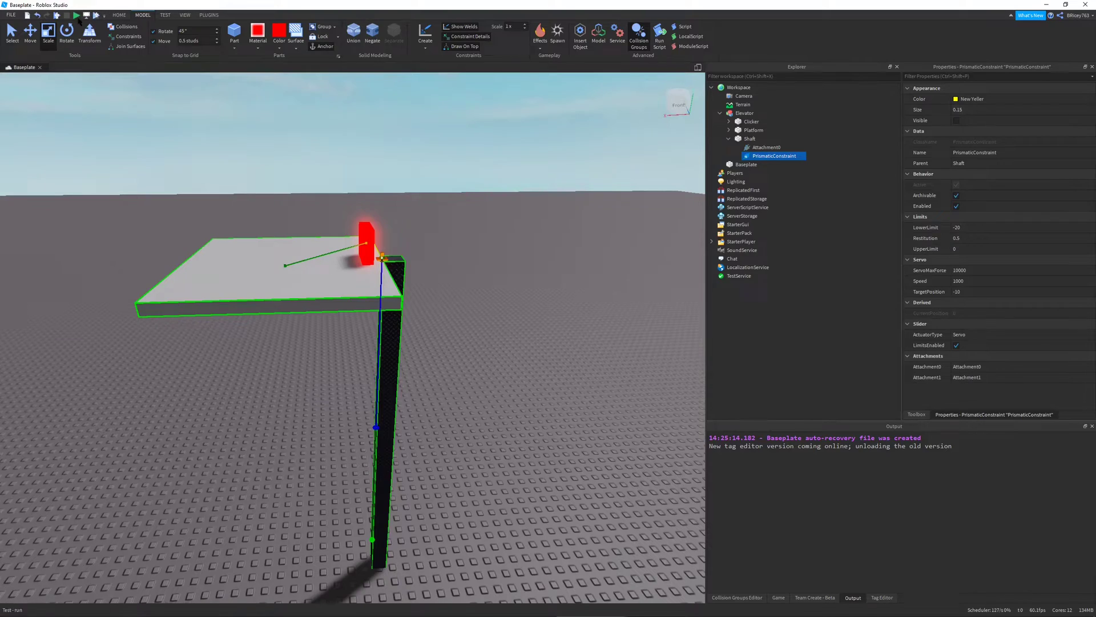
Step: Run the simulation to check how the platform and welded Clicker travel along the shaft, and stop it
left_click(80, 18)
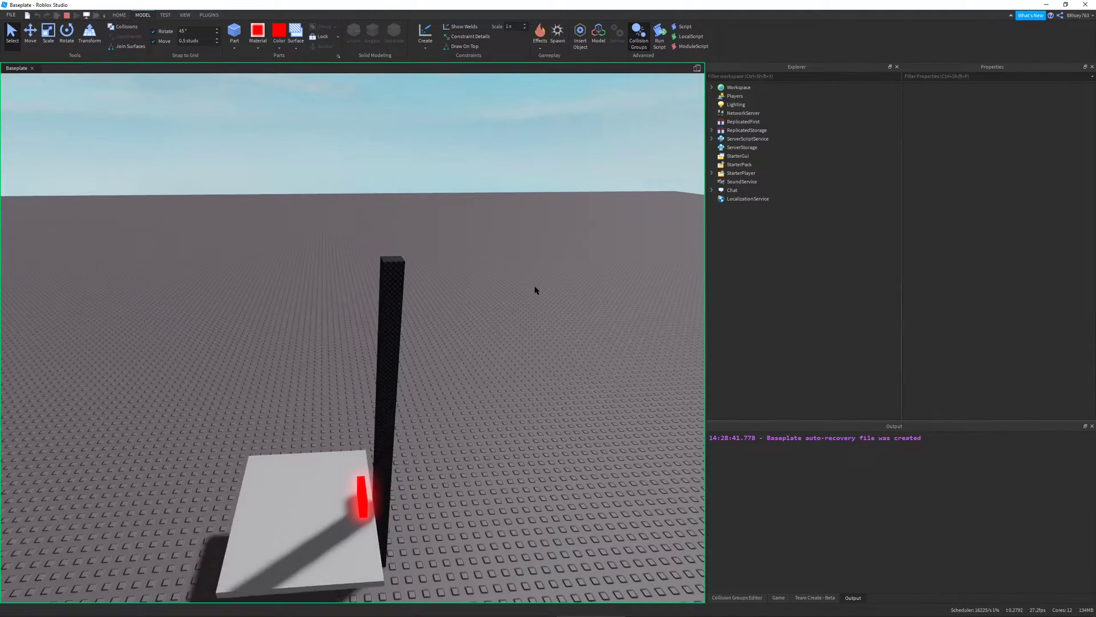
key("w")
right_click_drag(535, 290, 534, 316)
key("d")
key("s")
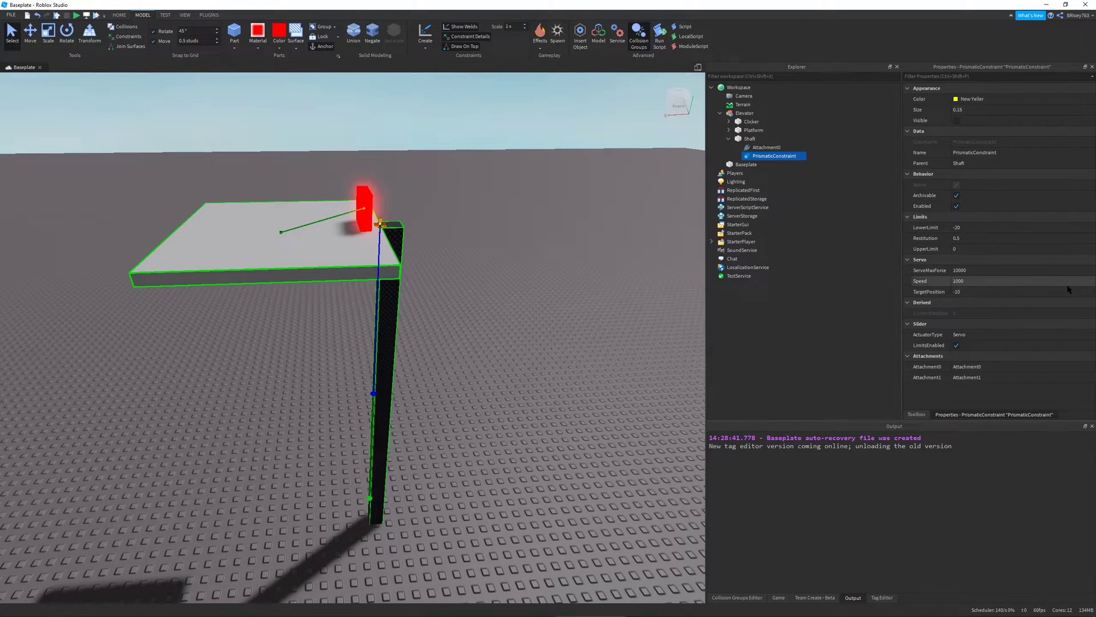
Step: Set the prismatic constraint's TargetPosition to -20
left_click(1055, 290)
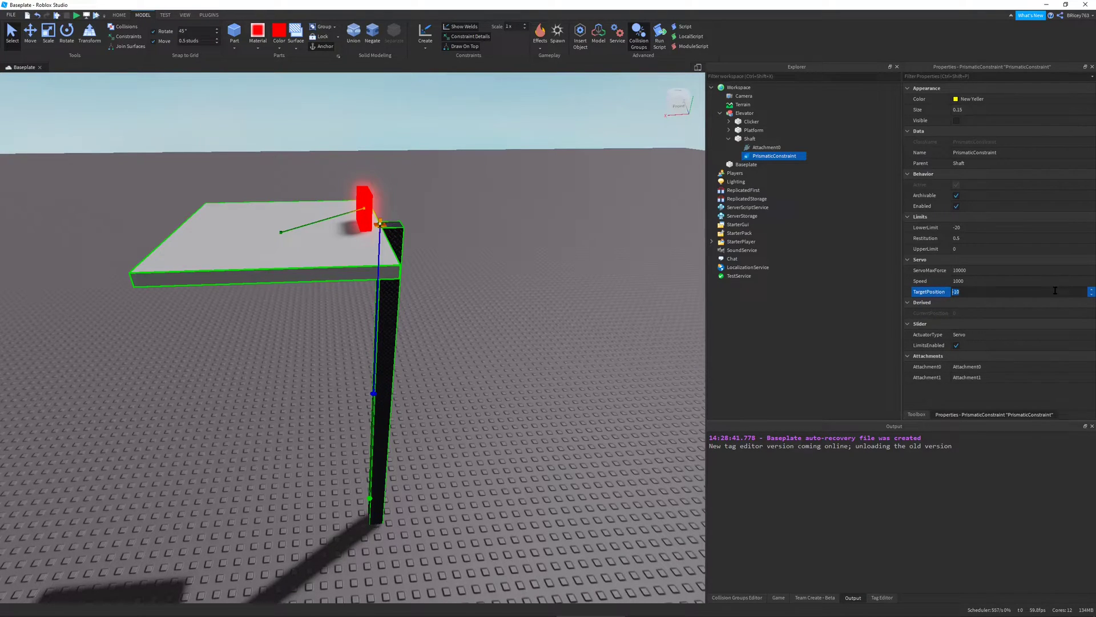
type("-20")
key("Return")
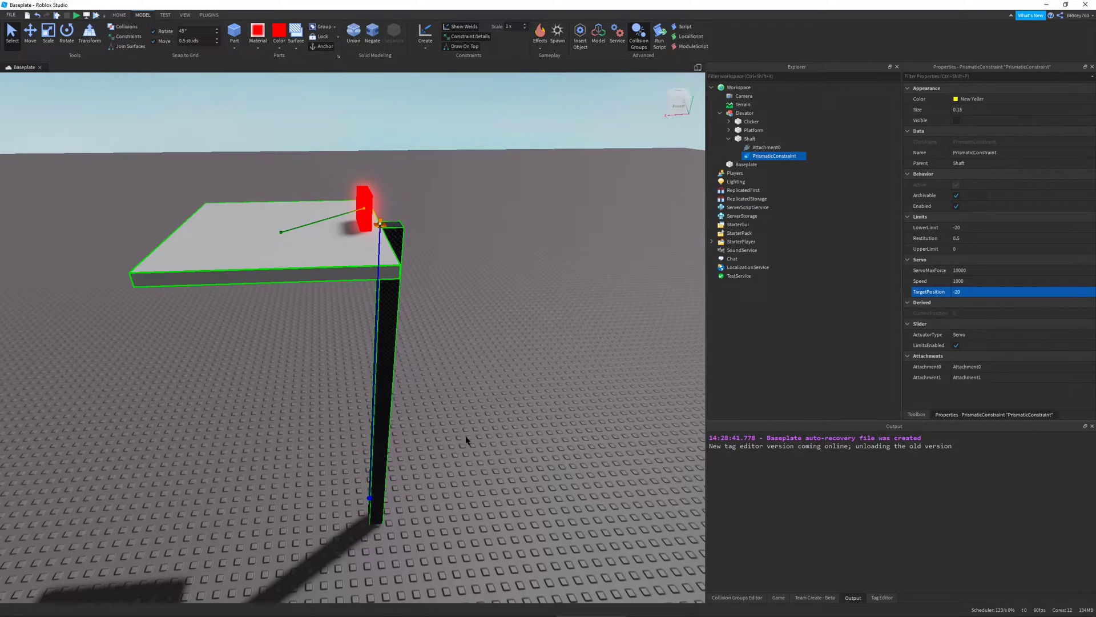
Step: Move the Clicker and Platform together down the shaft to just above the baseplate
left_click(752, 130)
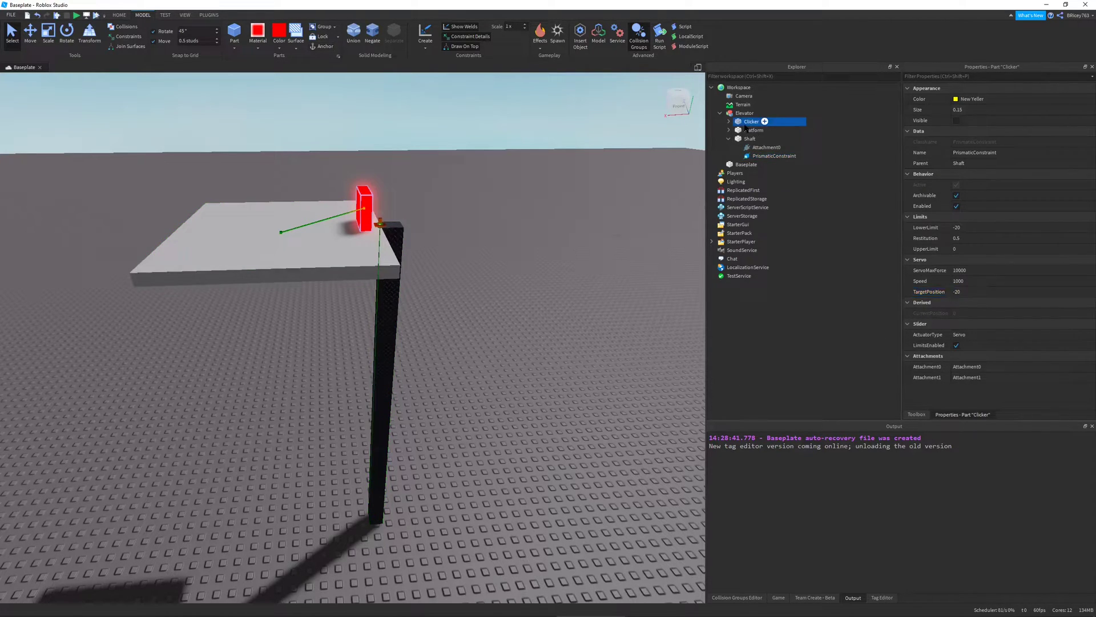
left_click(748, 121, "ctrl")
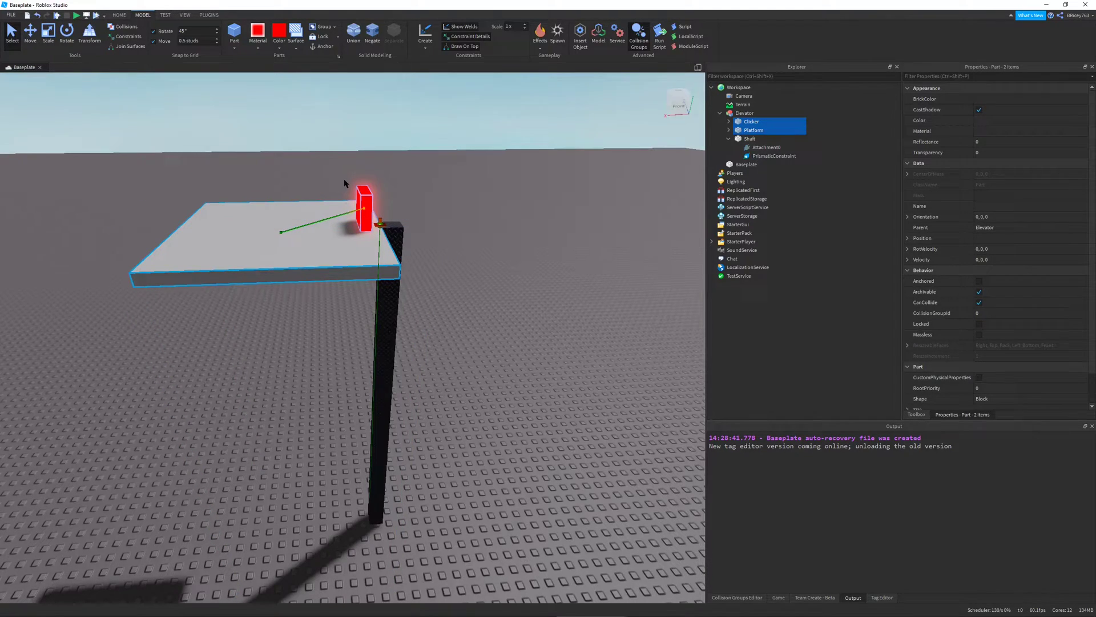
key("f")
key("ctrl+2")
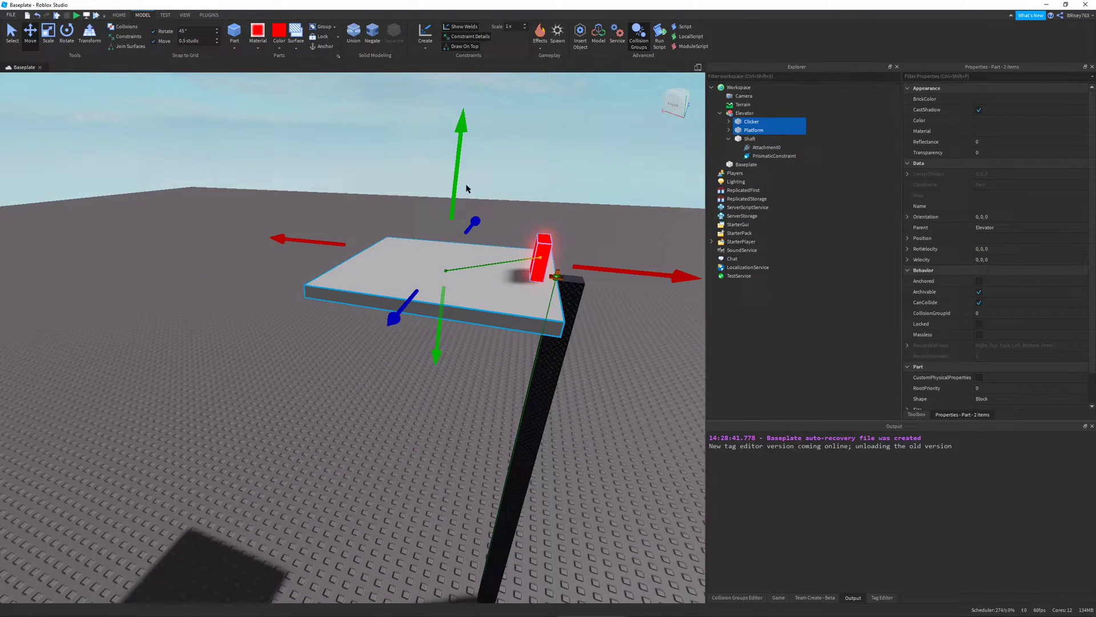
left_click_drag(470, 213, 444, 450)
key("w")
right_click_drag(454, 451, 454, 452)
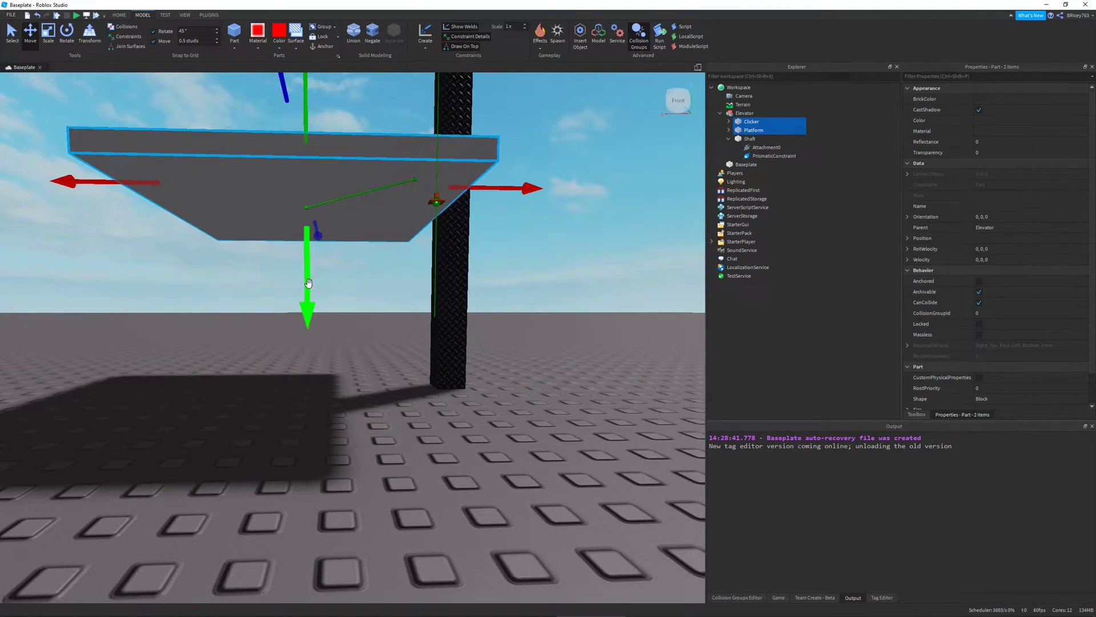
left_click_drag(304, 299, 302, 381)
key("e")
right_click_drag(590, 391, 591, 390)
scroll(590, 390, "down", 5)
left_click(629, 381)
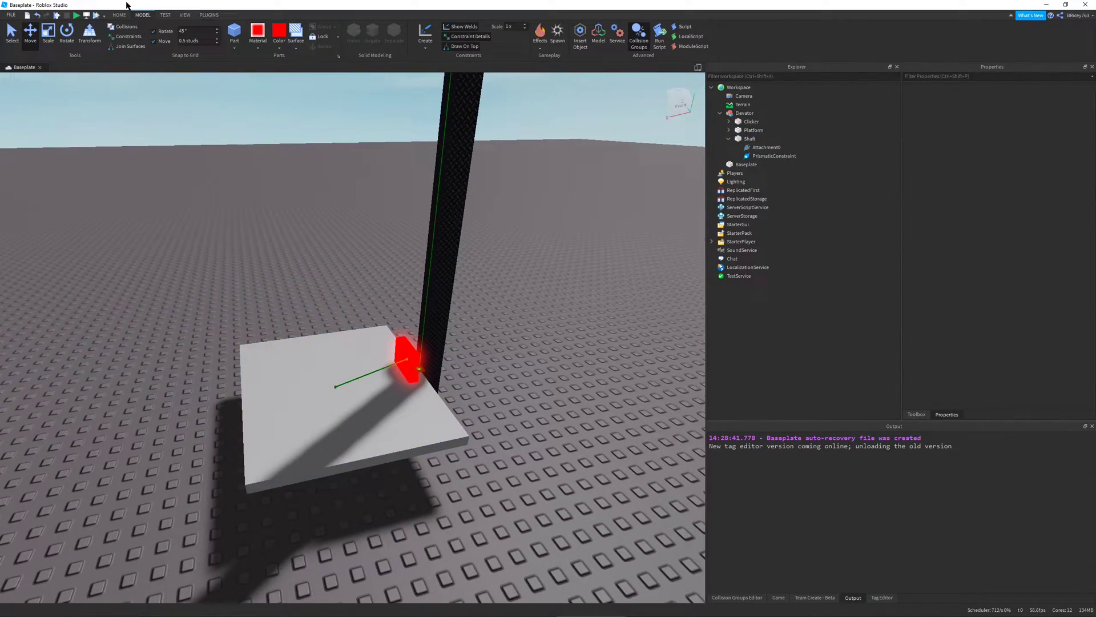
Step: Test the lowered platform's position at the shaft's base in a simulation run, and end the run
left_click(76, 15)
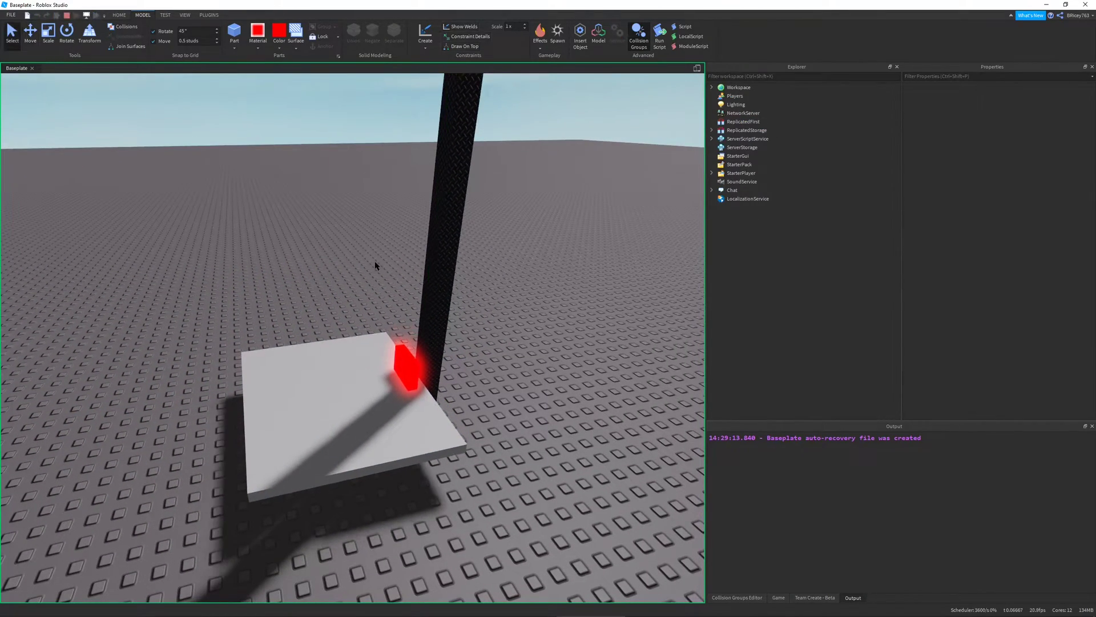
right_click_drag(377, 266, 377, 266)
key("d")
key("q")
right_click_drag(245, 175, 119, 70)
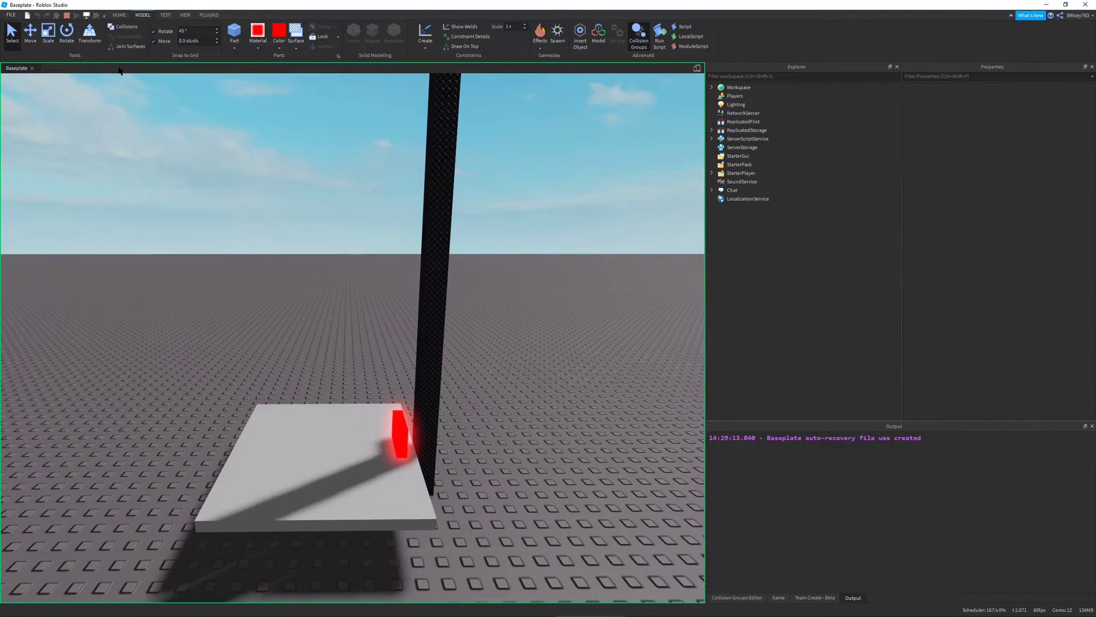
left_click(67, 15)
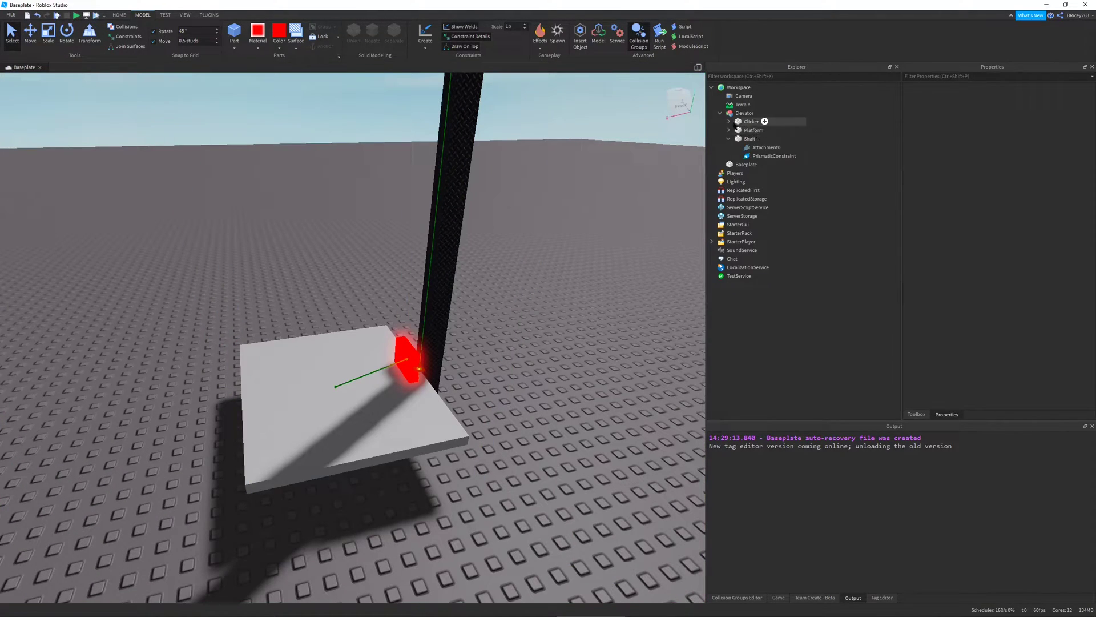
Step: Add a Script directly inside the Elevator model and enlarge the code editor's text
left_click(728, 138)
left_click(744, 113)
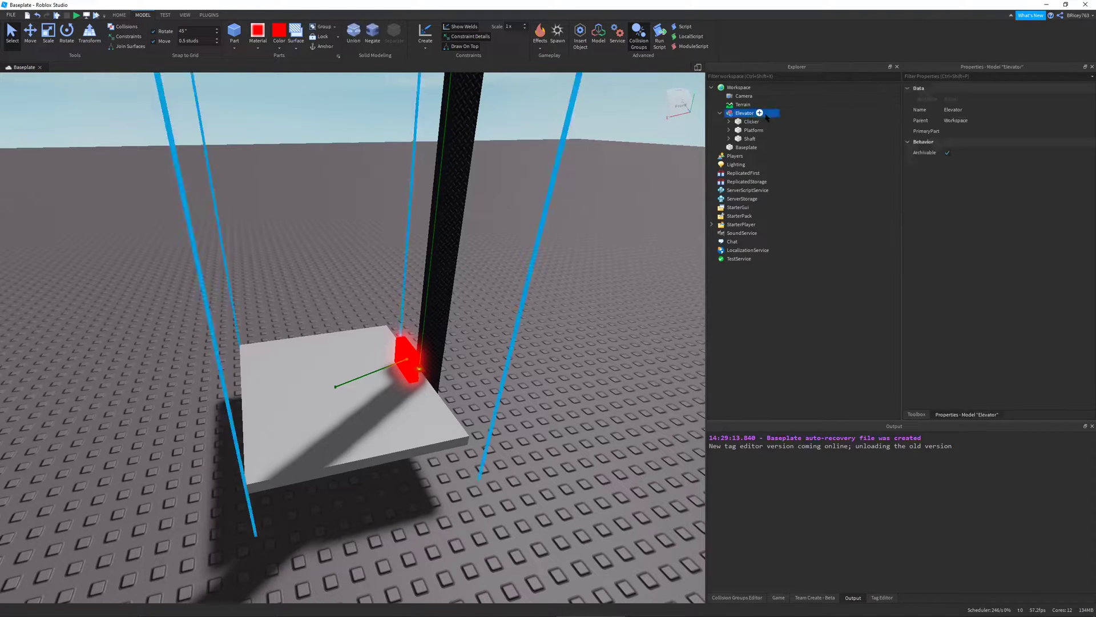
left_click(760, 114)
key("Return")
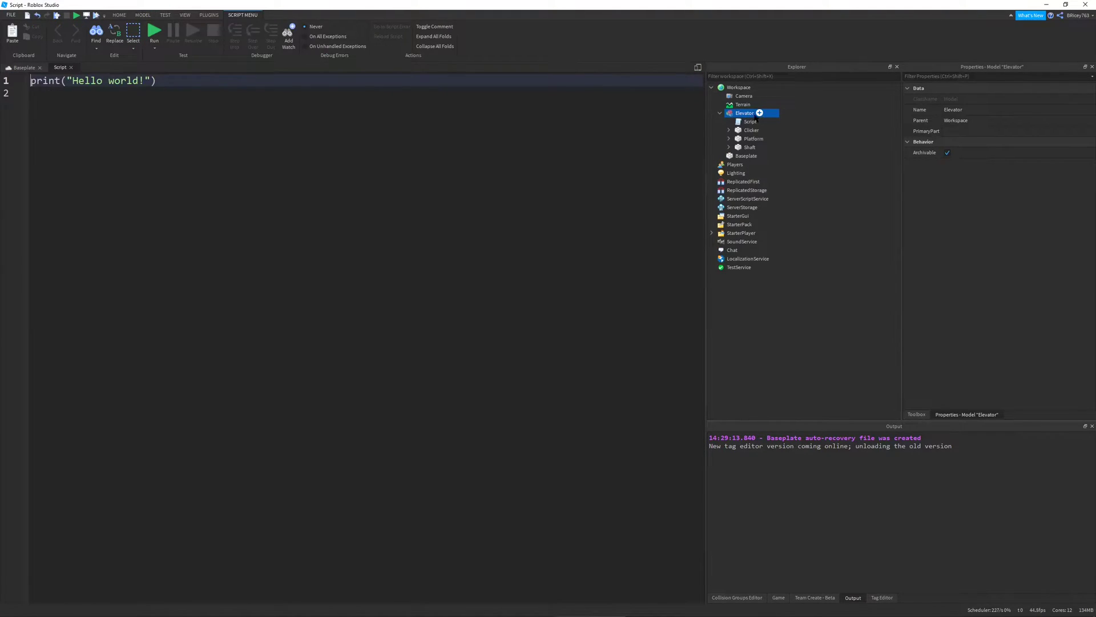
scroll(451, 180, "up", 6, "ctrl")
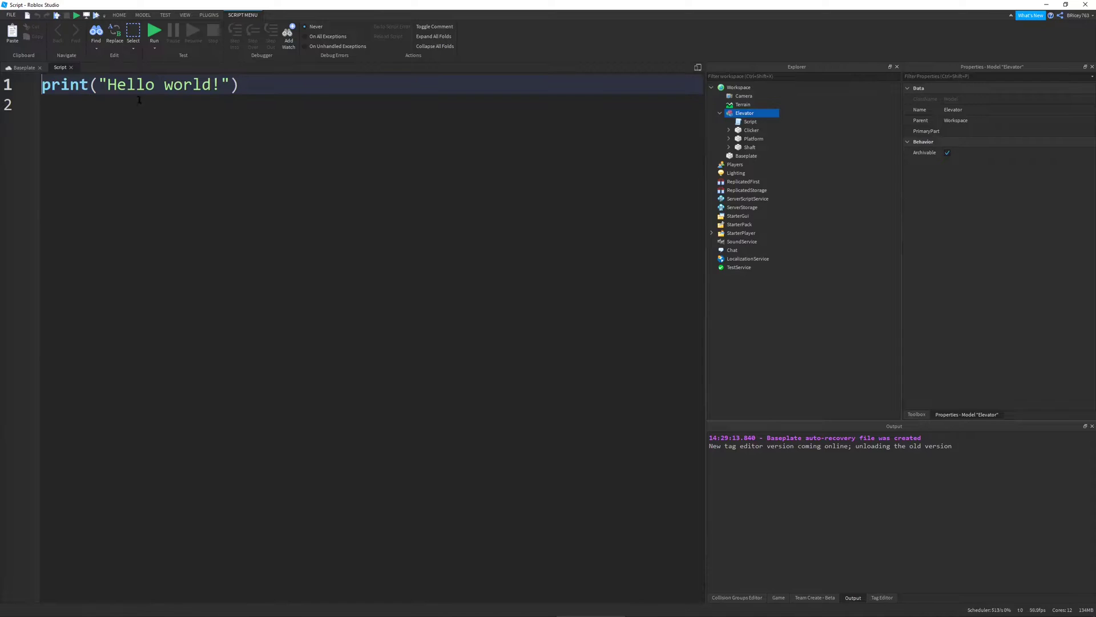
Step: Replace the default print line with local clickDetector = script.Parent.Clicker.ClickDetector
triple_click(125, 86)
type("local ")
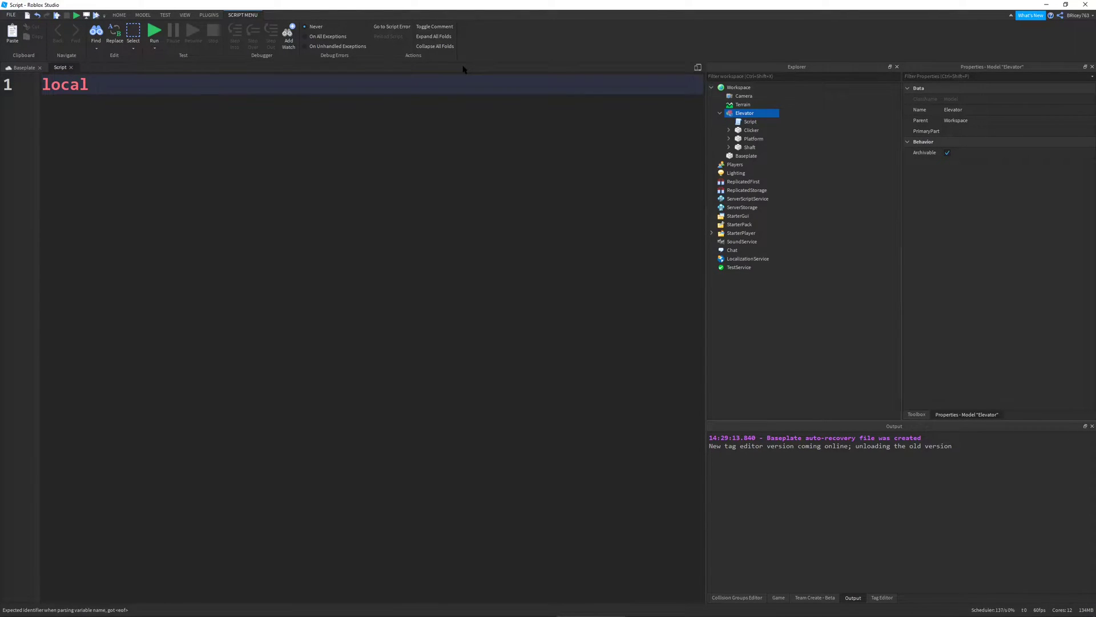
type("clickDetector = ")
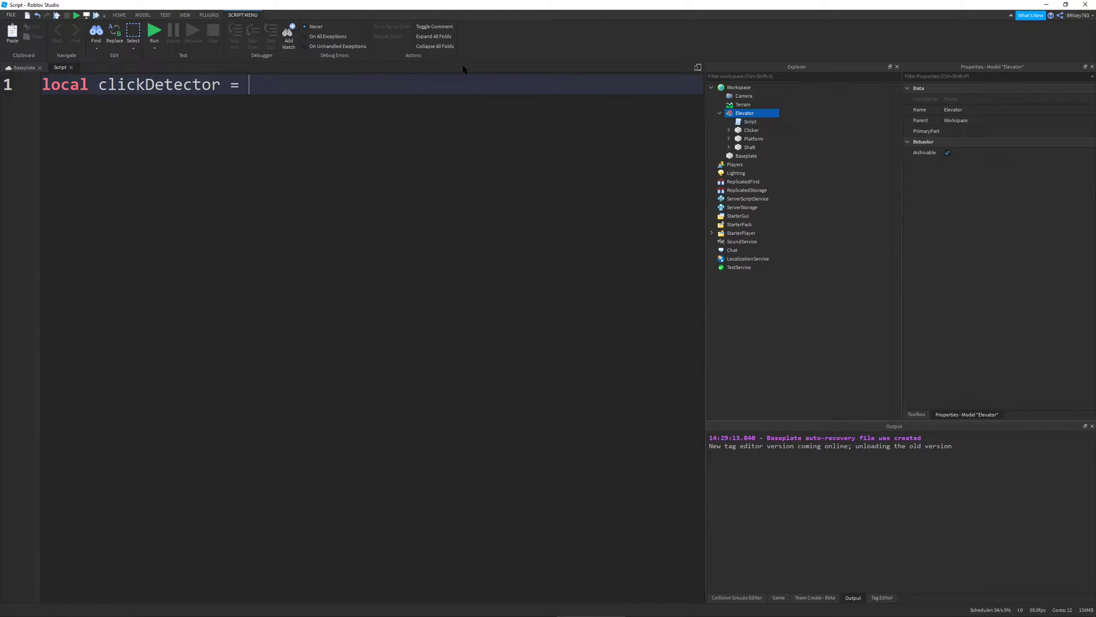
type("script.Parent")
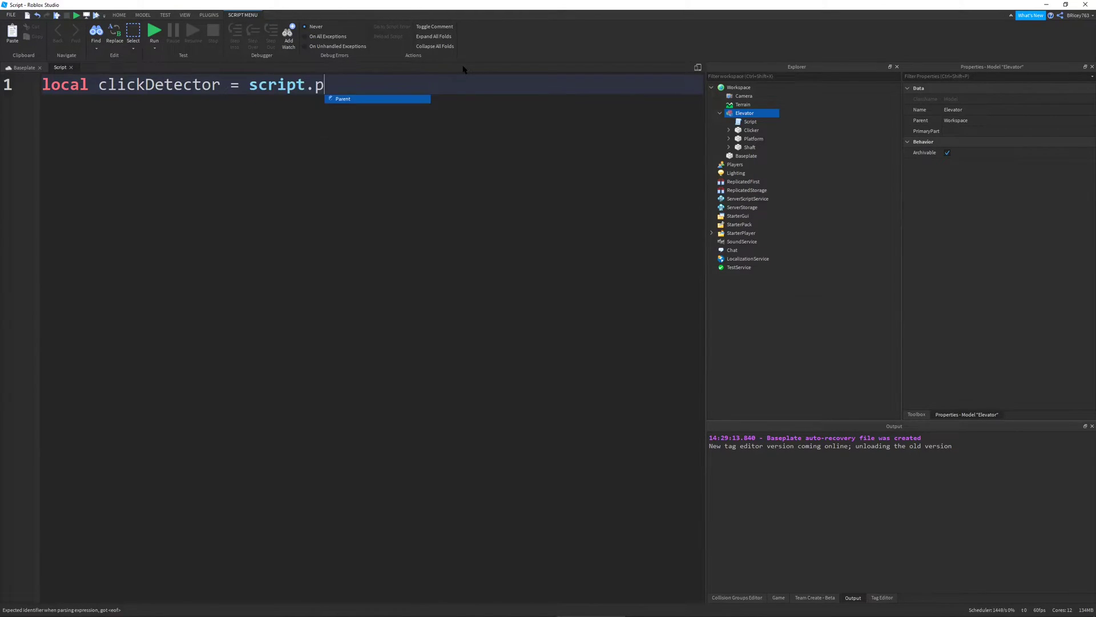
type(".cl")
key("Tab")
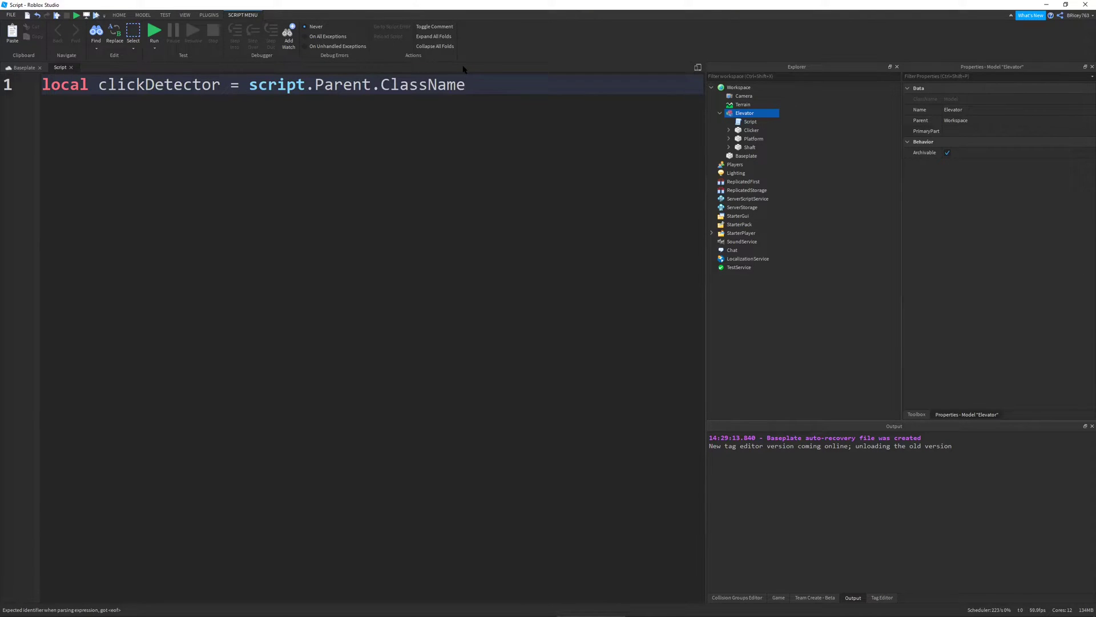
key("ctrl+BackSpace")
type("Cli")
key("Tab")
type(".")
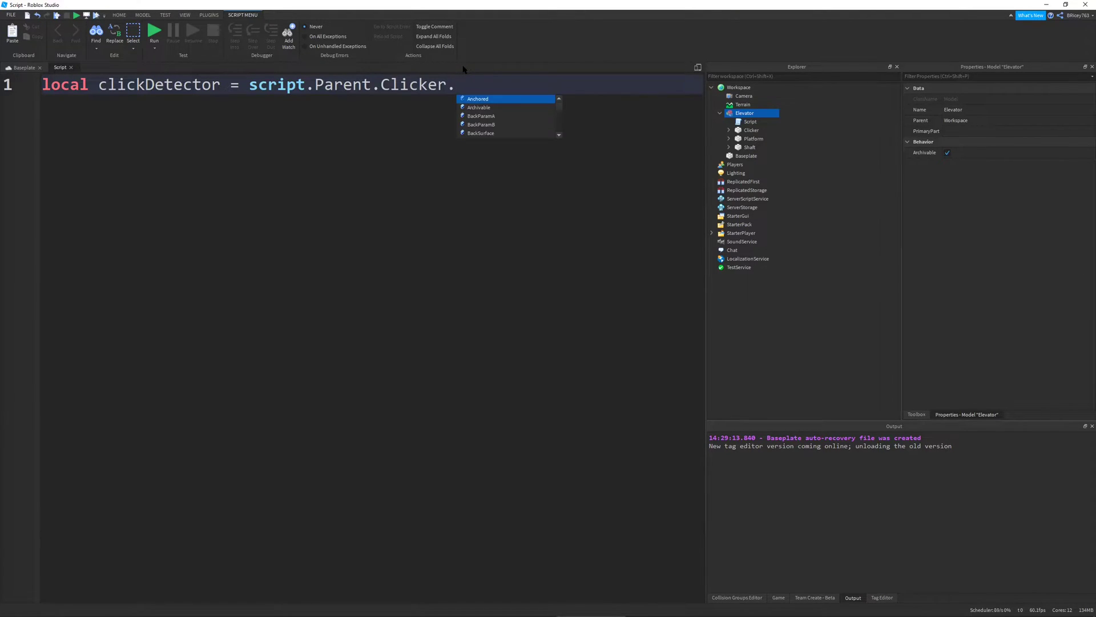
type("cli")
key("Tab")
key("Return")
key("Return")
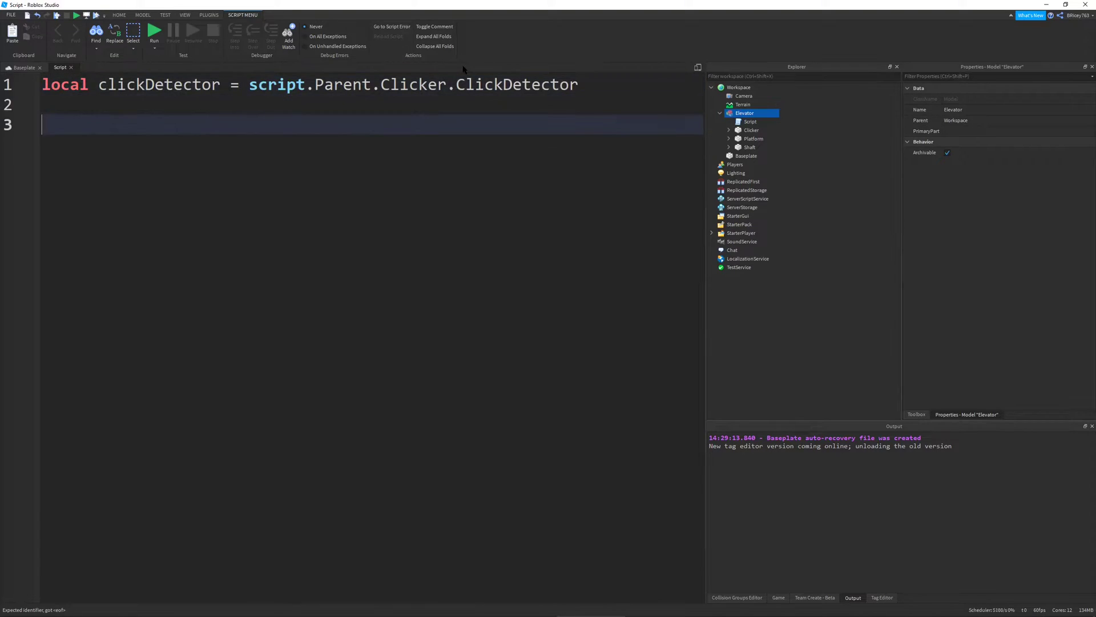
Step: Declare a second variable on line 2 as local pc = script.Parent.Shaft.PrismaticConstraint
key("BackSpace")
type("local ")
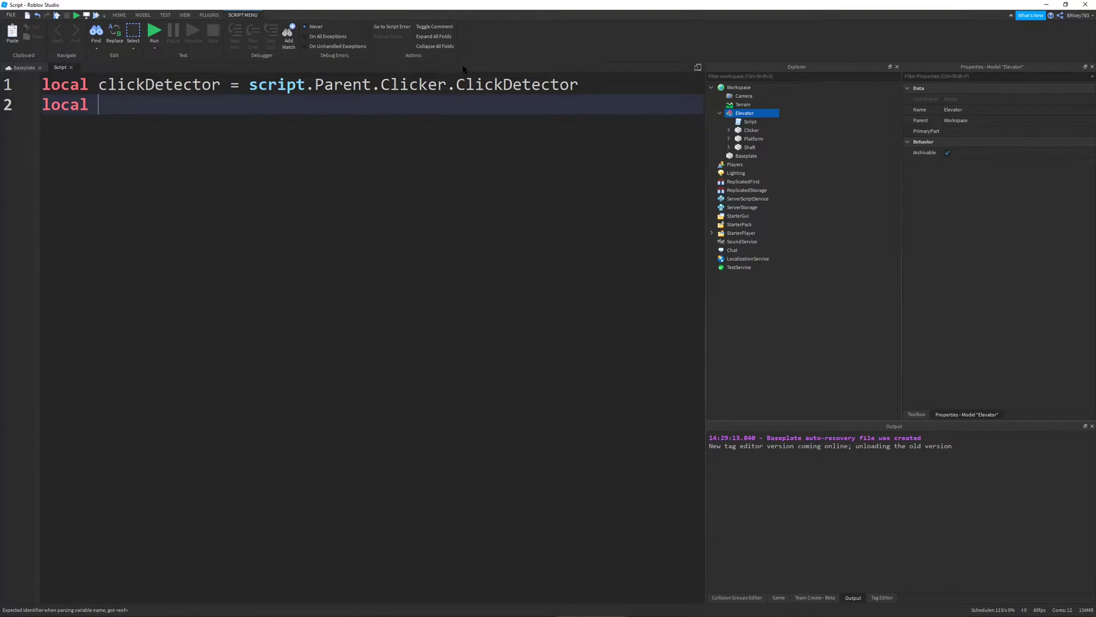
type("p")
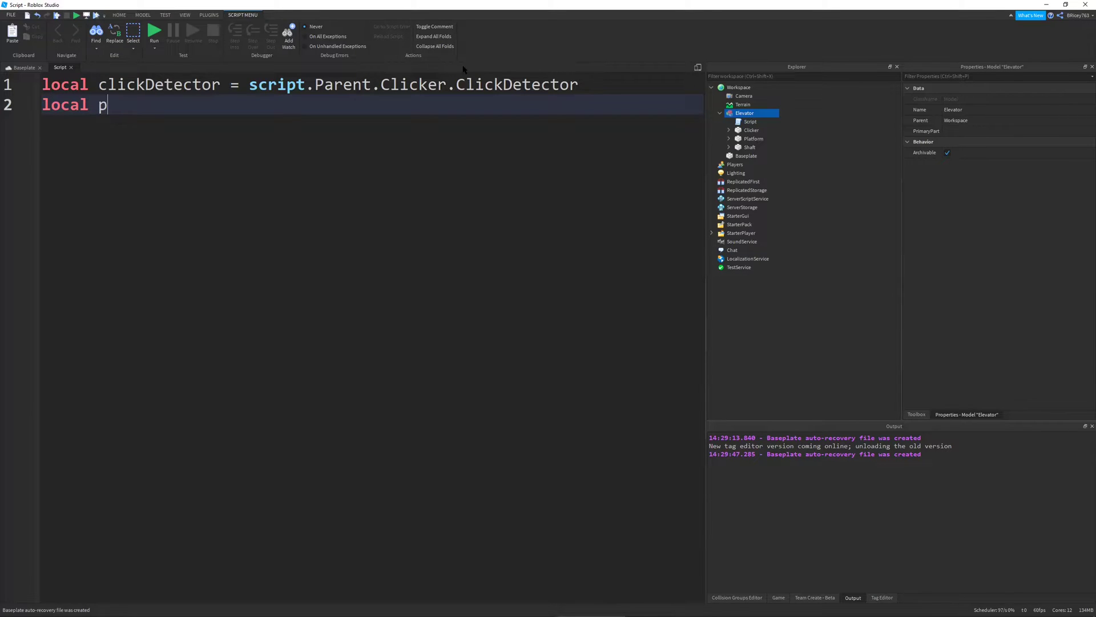
type("c = script.")
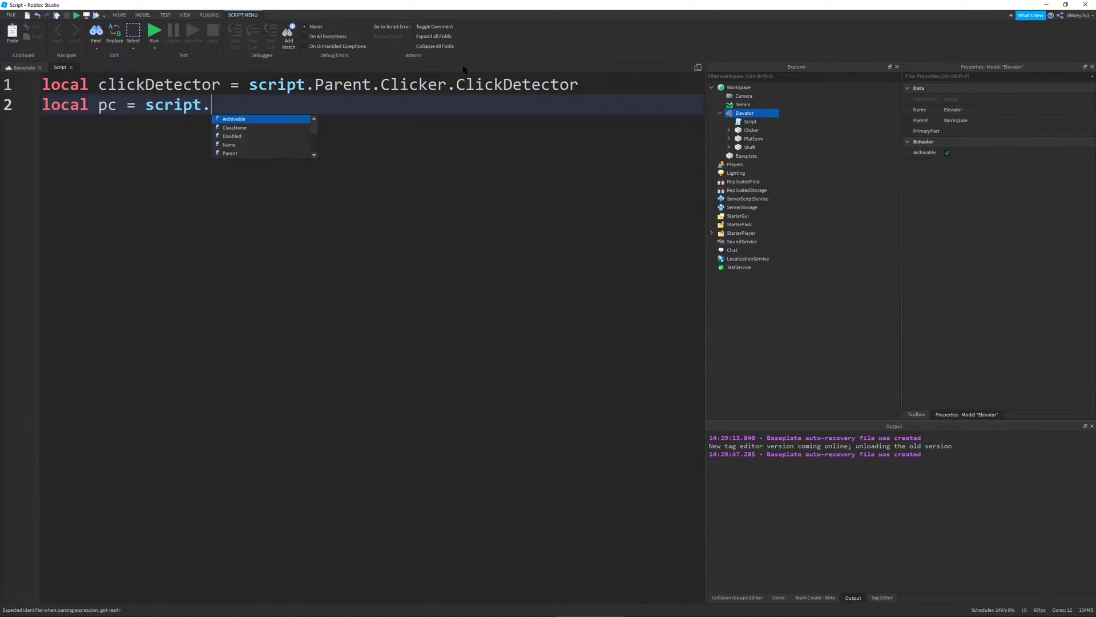
key("Tab")
key("ctrl+BackSpace")
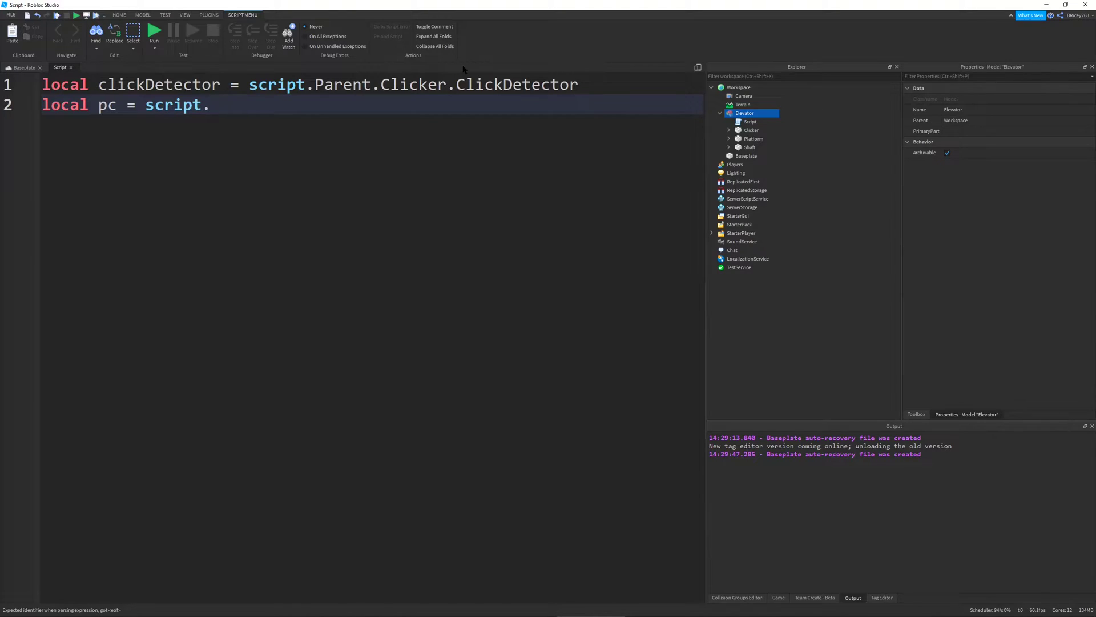
type("P")
key("Tab")
type(".sfa")
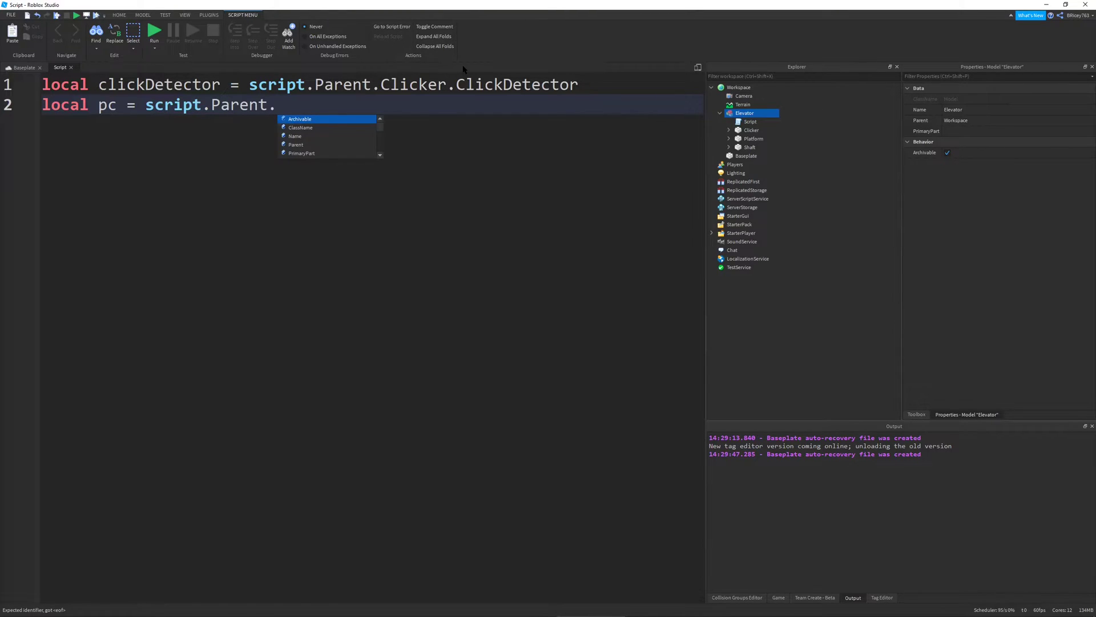
key("Return")
key("BackSpace")
key("BackSpace")
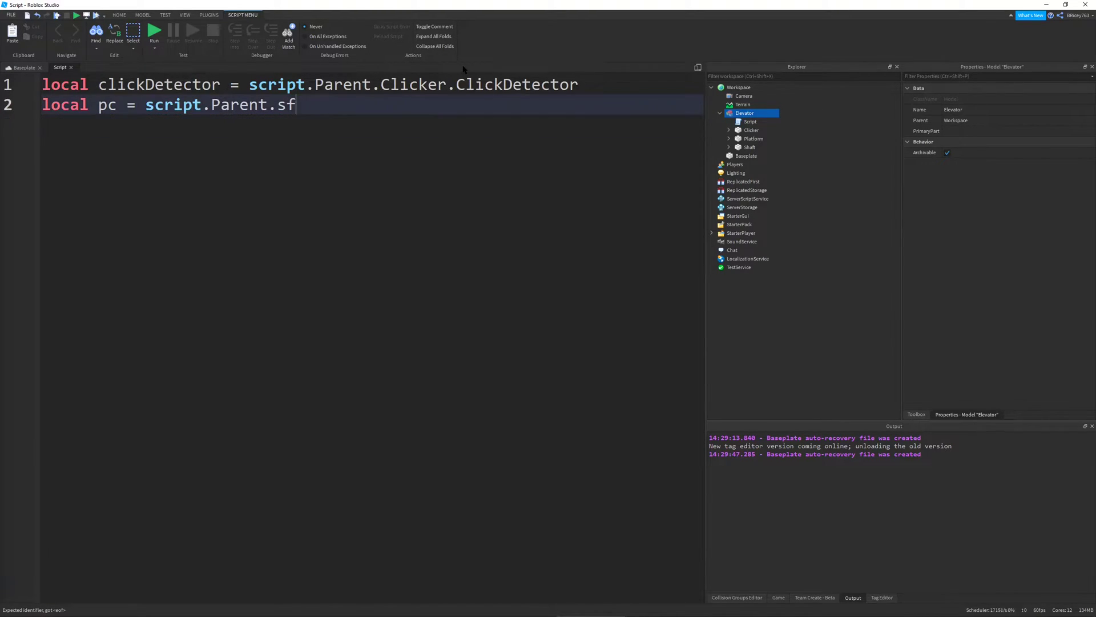
key("BackSpace")
type("h")
key("Tab")
type(".pr")
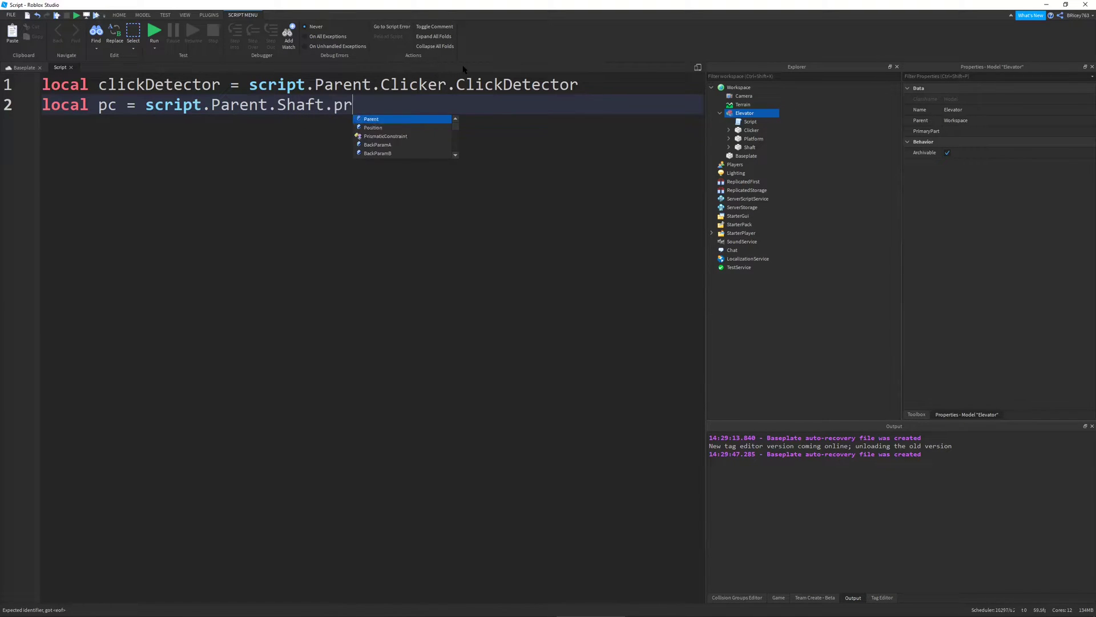
key("Tab")
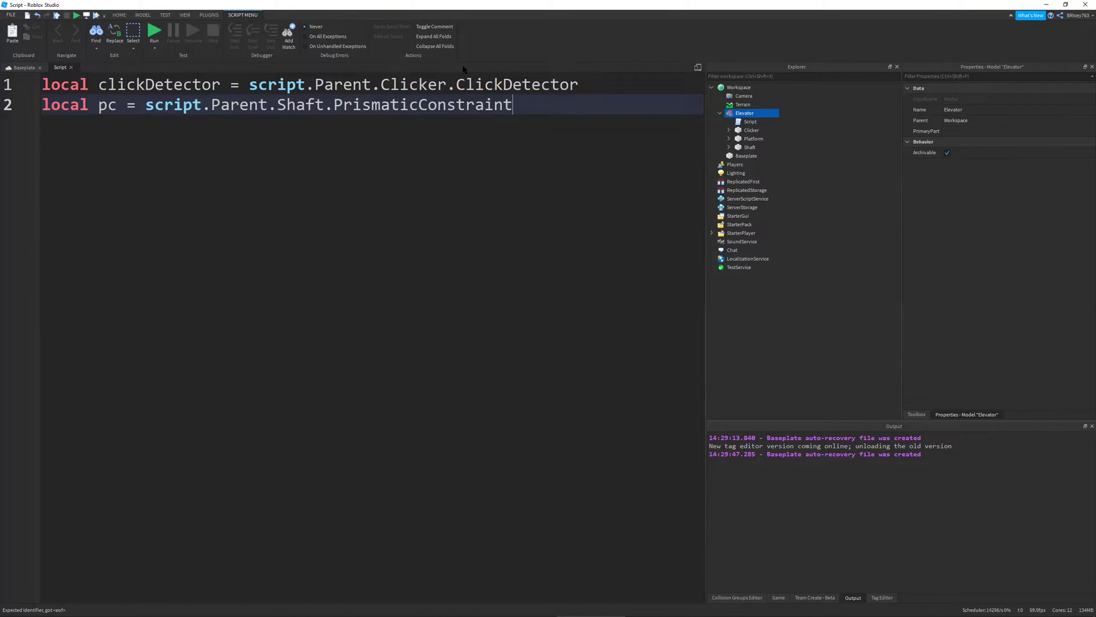
Step: Leave a blank line below the references and declare the state variable local up = false on line 4
key("Return")
key("Return")
key("Return")
key("Return")
key("Up")
key("Up")
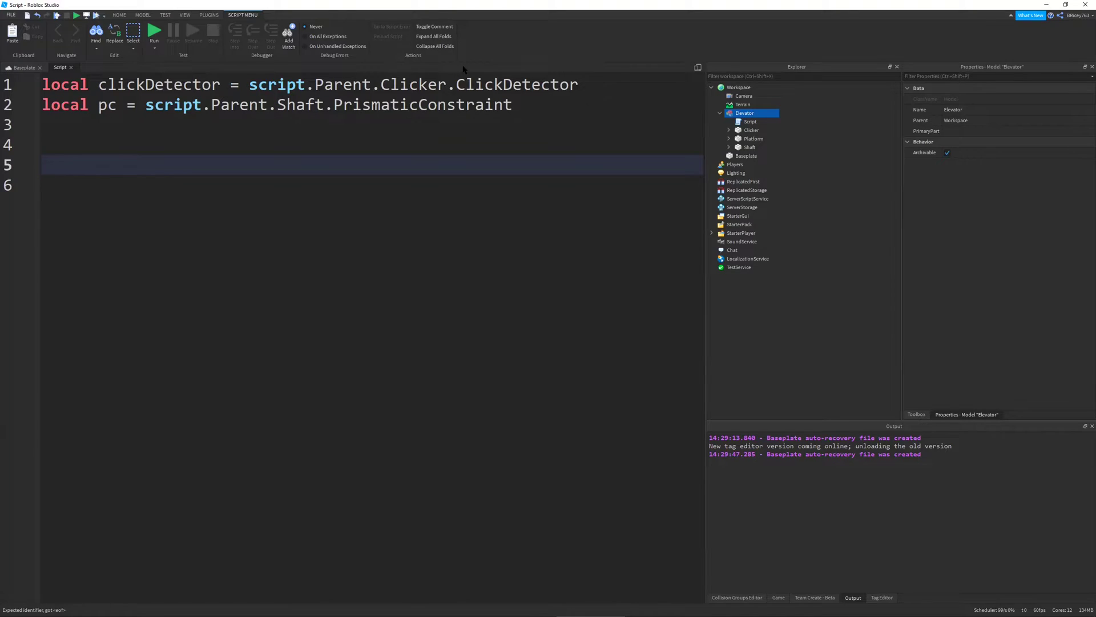
key("Up")
key("Return")
type("loca")
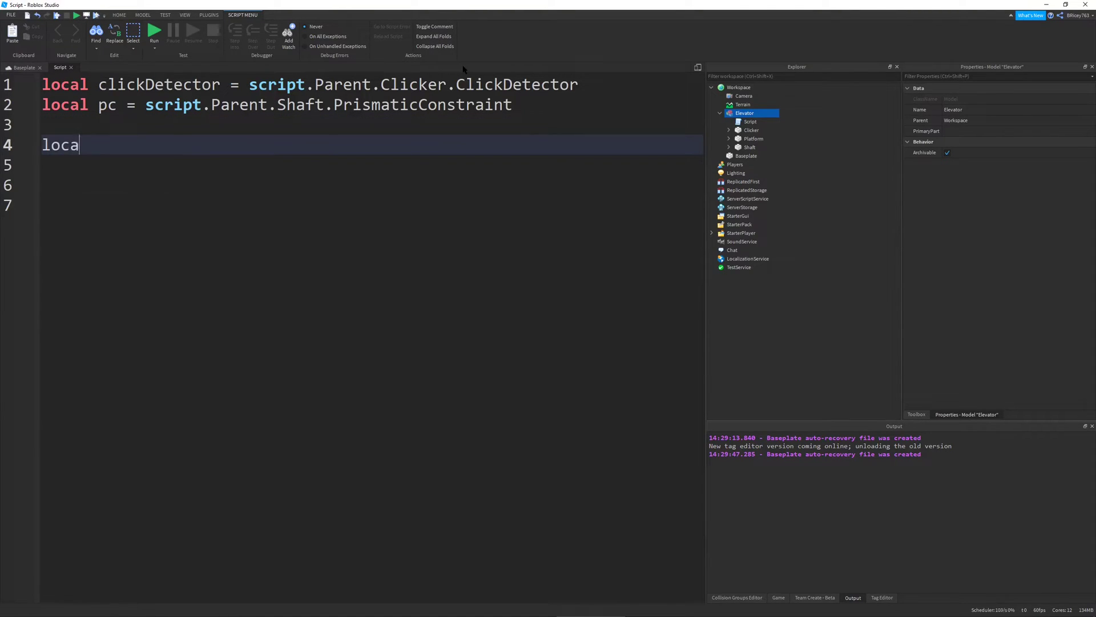
type("l up = flase")
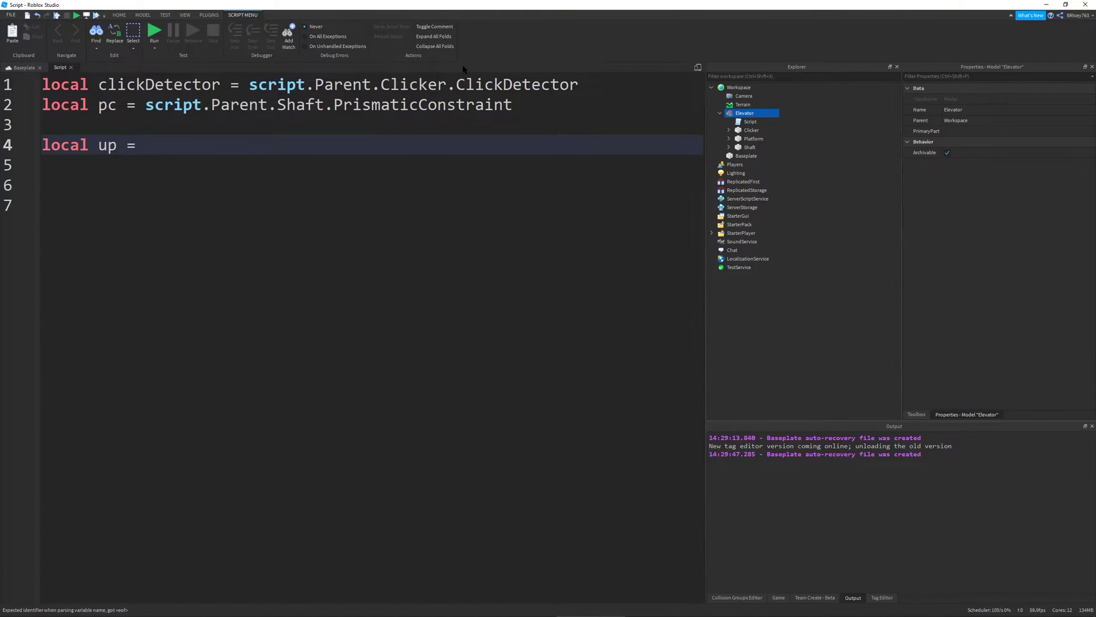
key("BackSpace")
key("BackSpace")
key("BackSpace")
key("BackSpace")
type("alse")
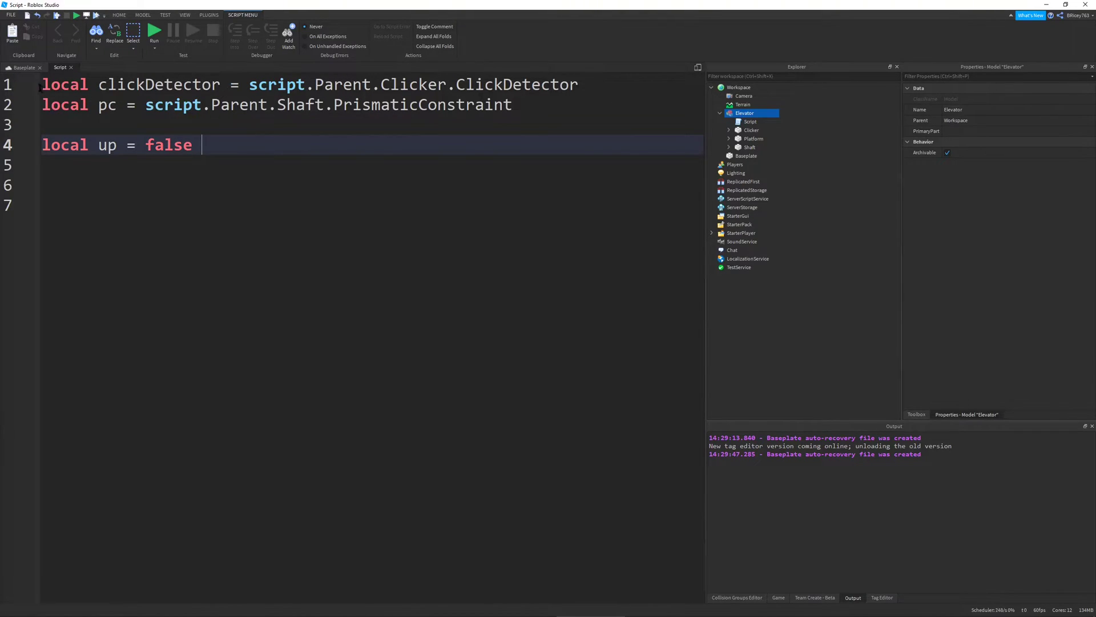
Step: Examine the properties of the PrismaticConstraint inside Shaft and the platform's position in the Baseplate 3D view
left_click(26, 68)
mouse_move(636, 287)
right_mouse_down()
mouse_move(621, 274)
mouse_move(631, 273)
right_mouse_up()
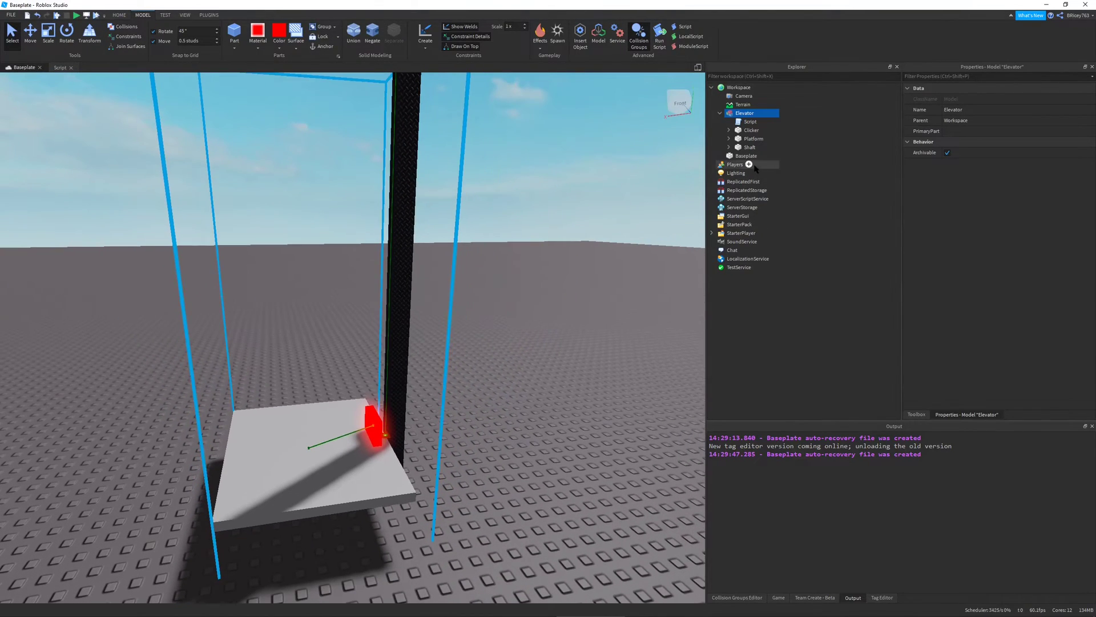
left_click(728, 147)
left_click(788, 164)
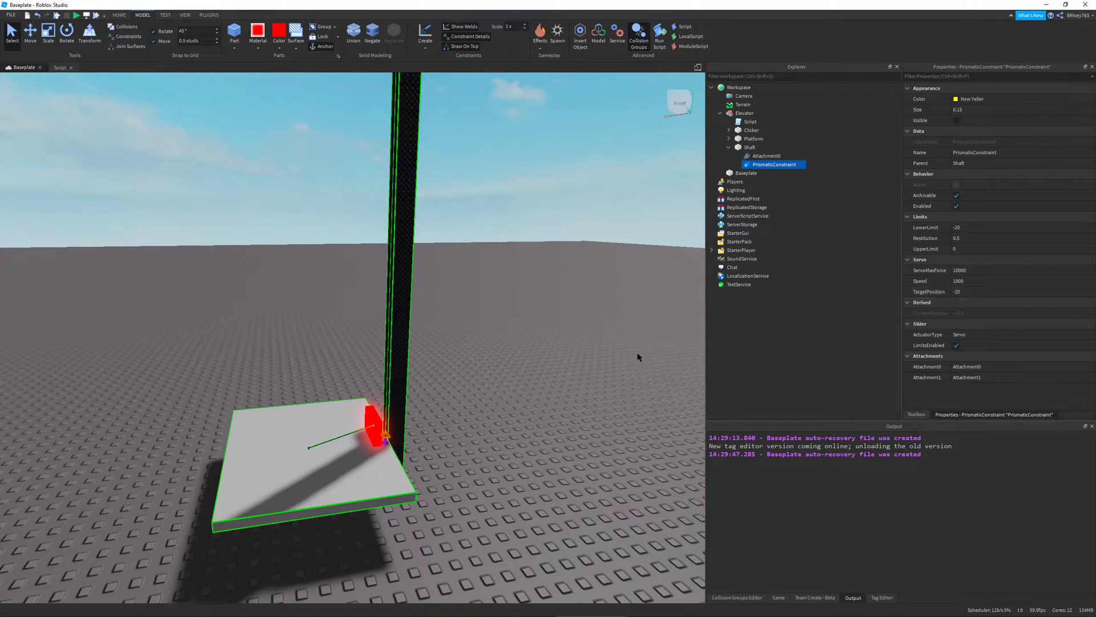
right_click_drag(577, 451, 580, 442)
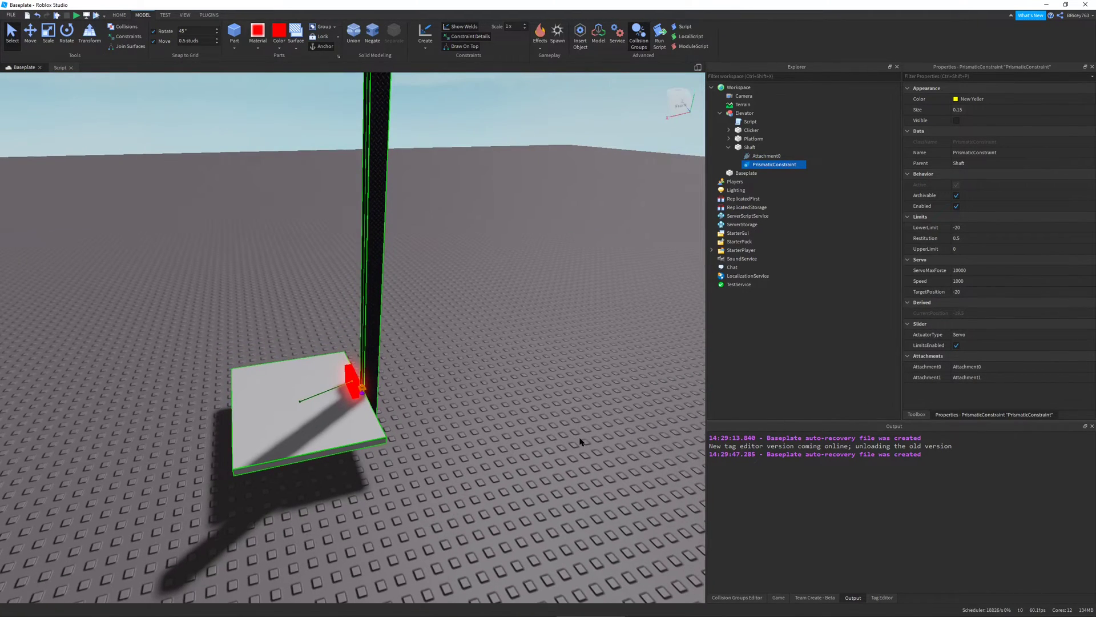
Step: Return to the script and connect an anonymous function to clickDetector.MouseClick below the up variable
left_click(61, 68)
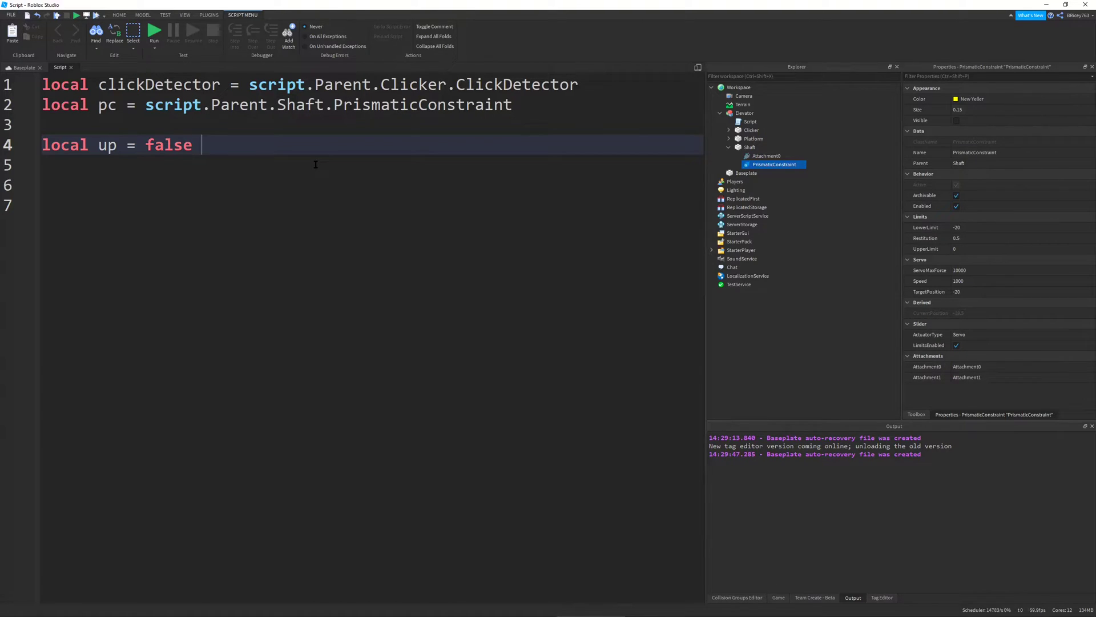
key("Return")
key("Return")
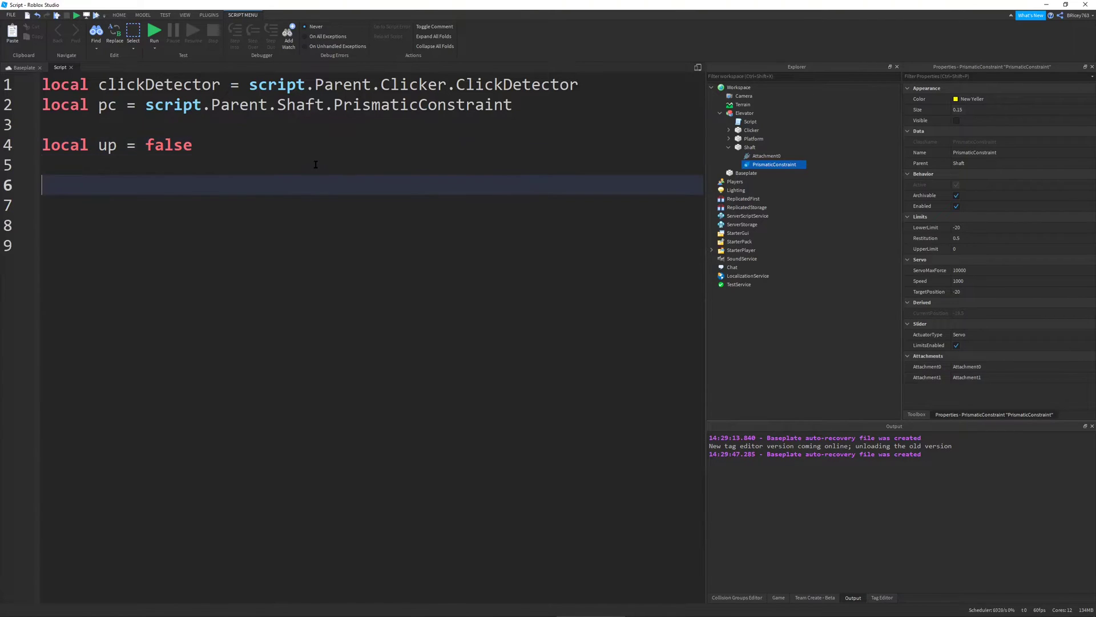
type("clickDetector")
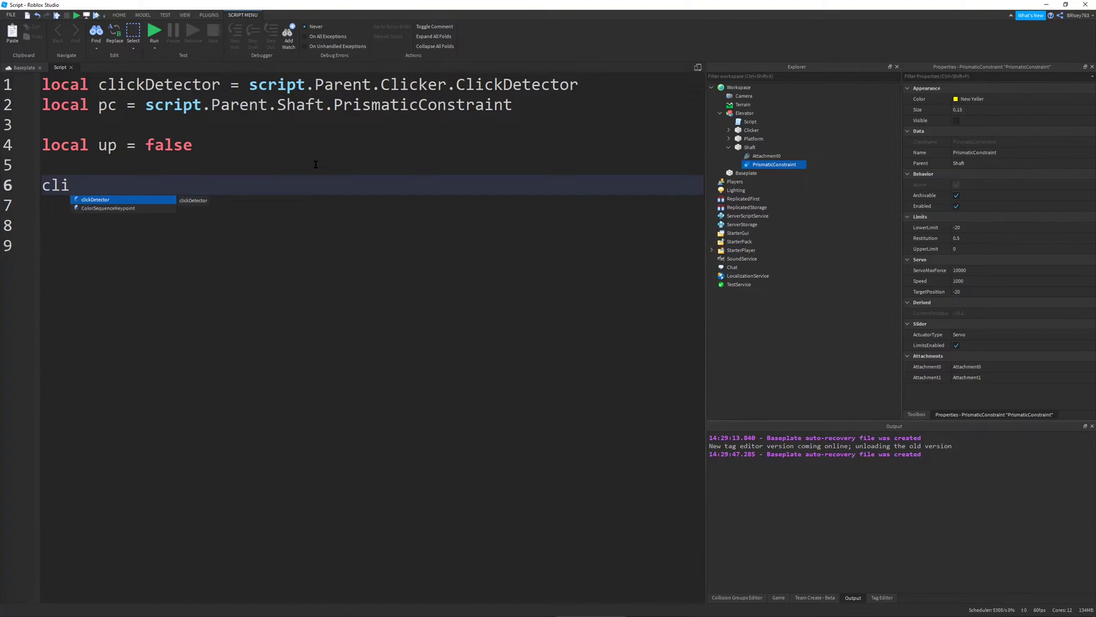
key("Tab")
type(".Mous")
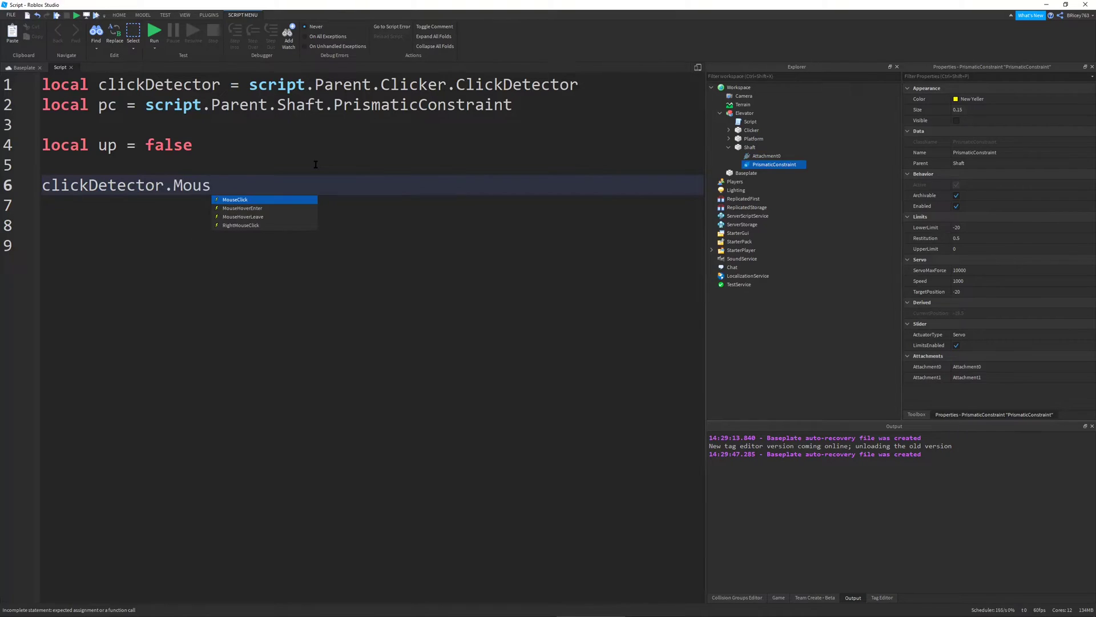
key("Tab")
type(":Conne")
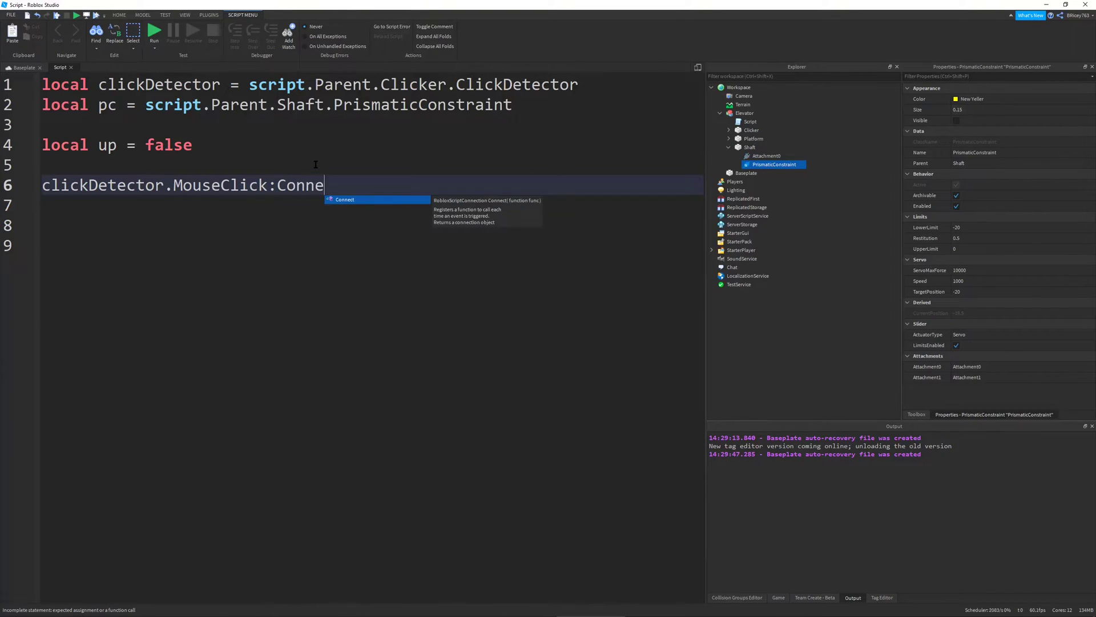
key("Tab")
type("(func")
key("Tab")
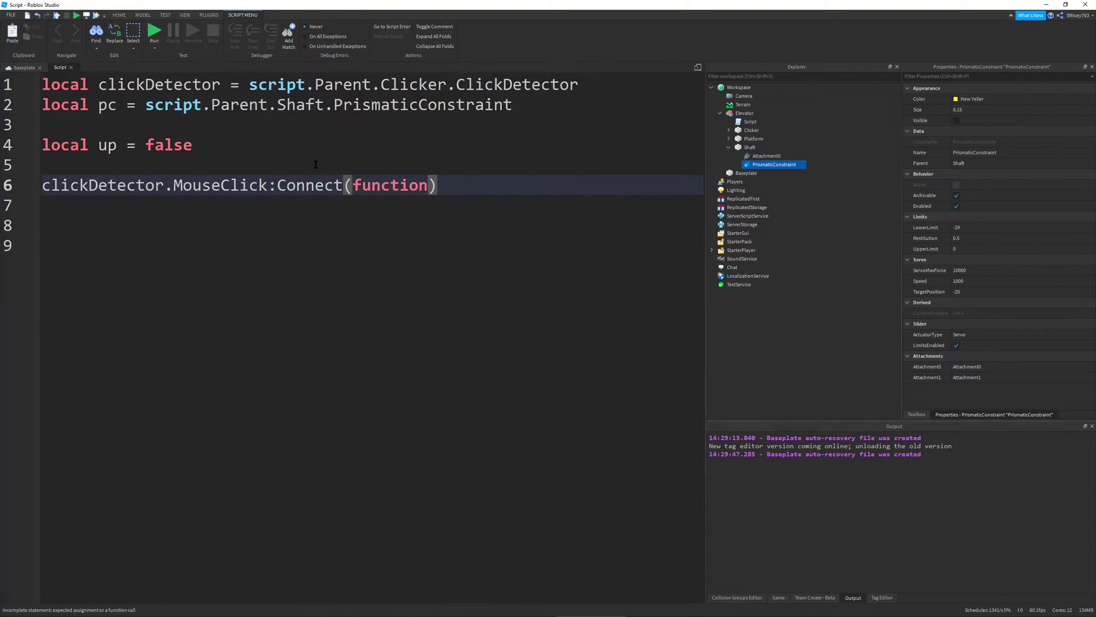
type("()")
key("Return")
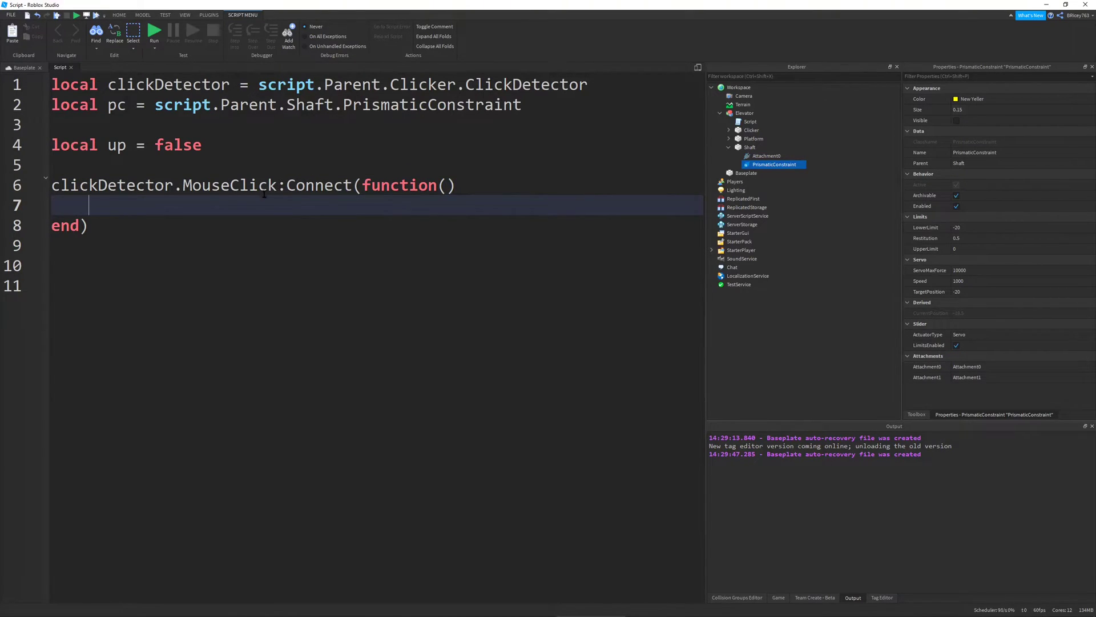
Step: Toggle the state inside the click function with the line up = not up
type("up =")
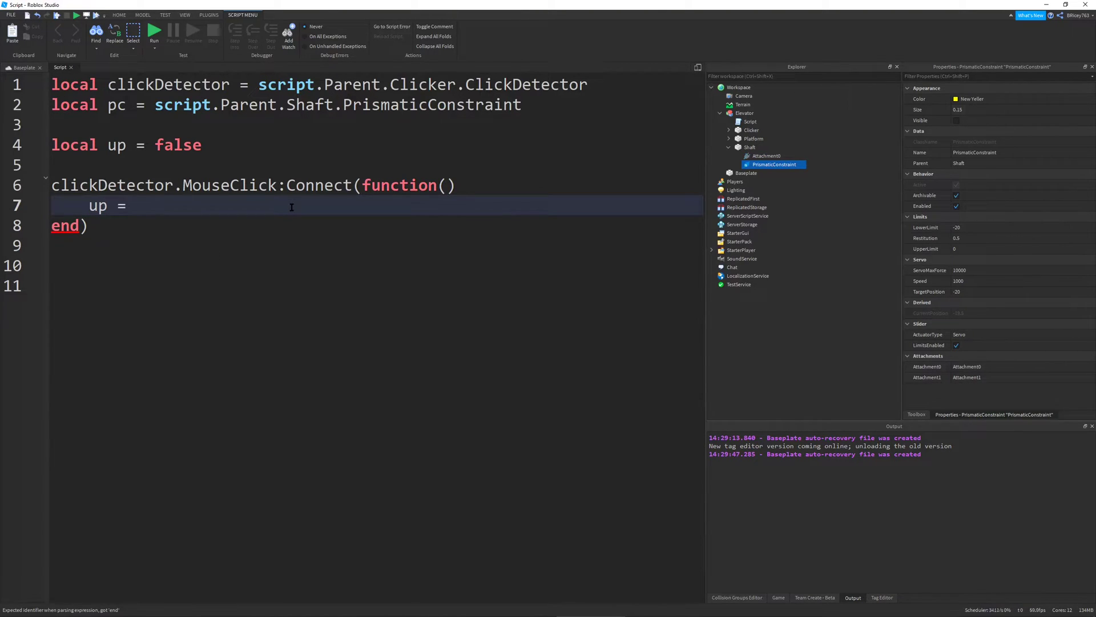
type(" not up")
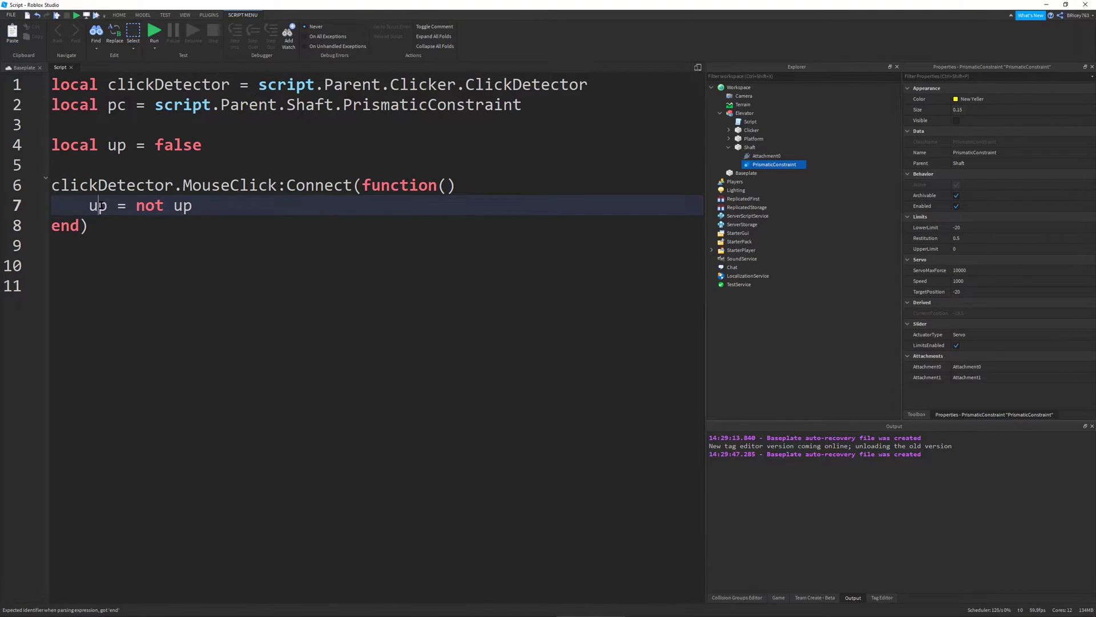
double_click(193, 206)
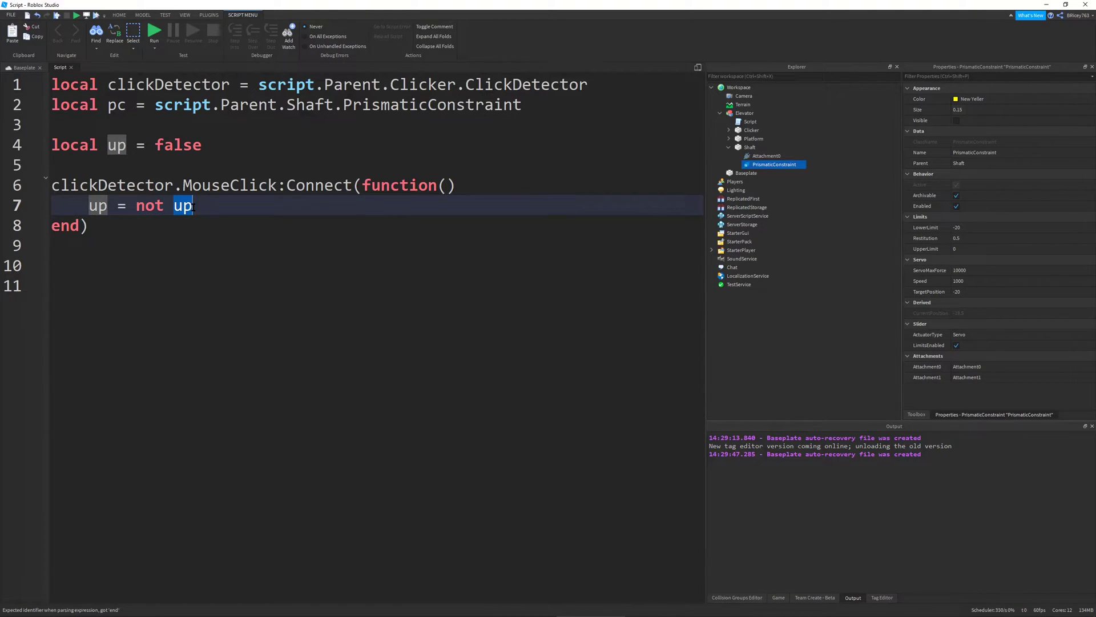
left_click(226, 205)
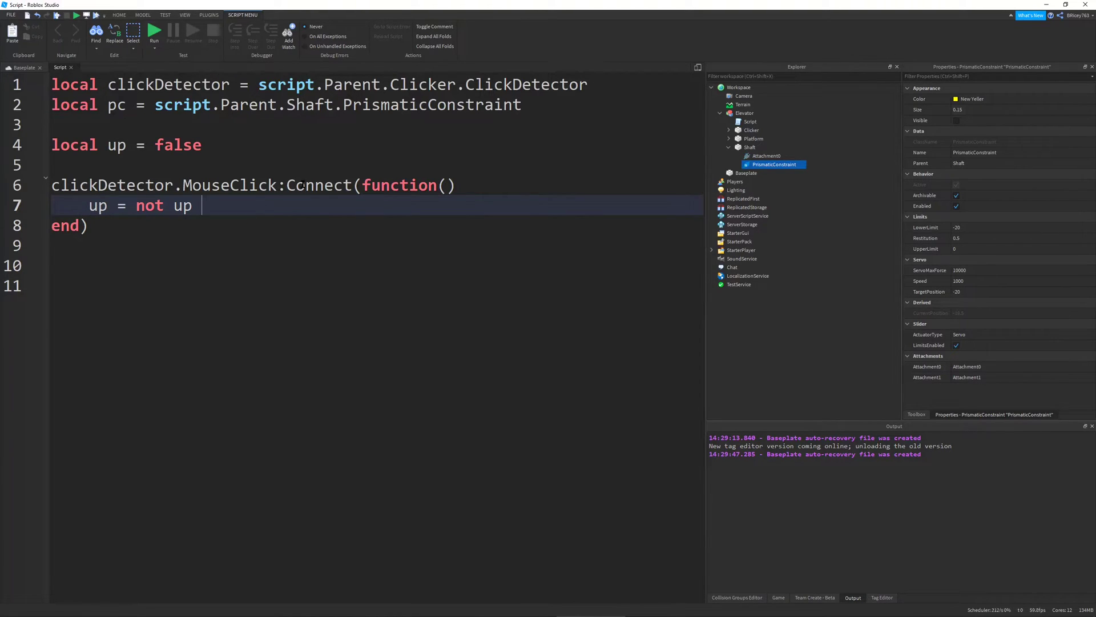
Step: Inside the click function, leave a blank line below the toggle and add pc.TargetPosition = up and 0 or -20
key("Return")
key("Return")
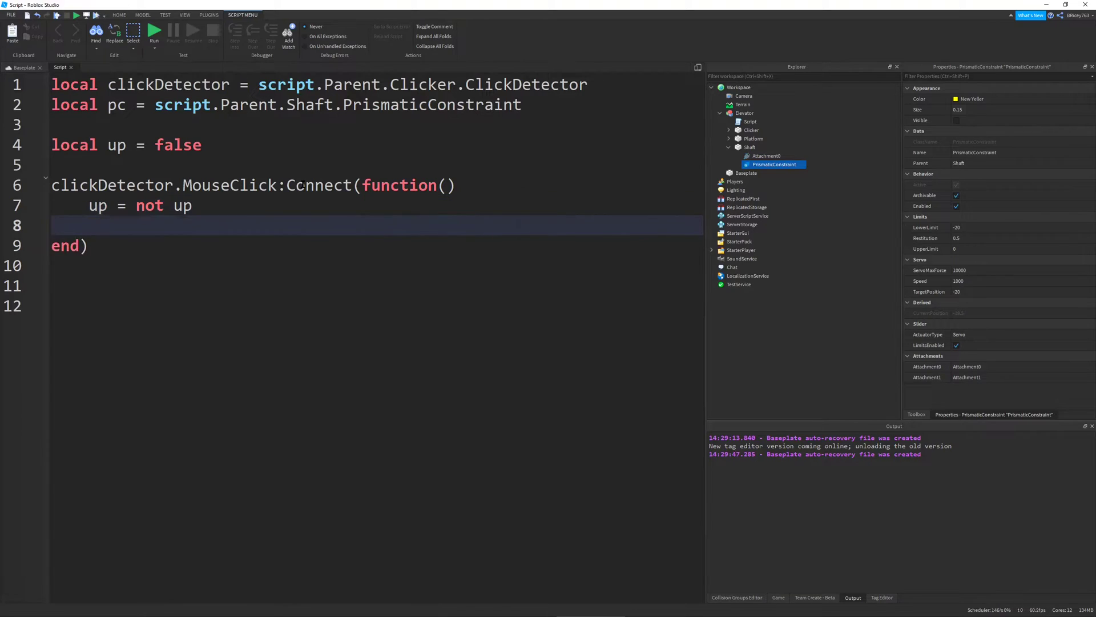
key("Return")
key("Up")
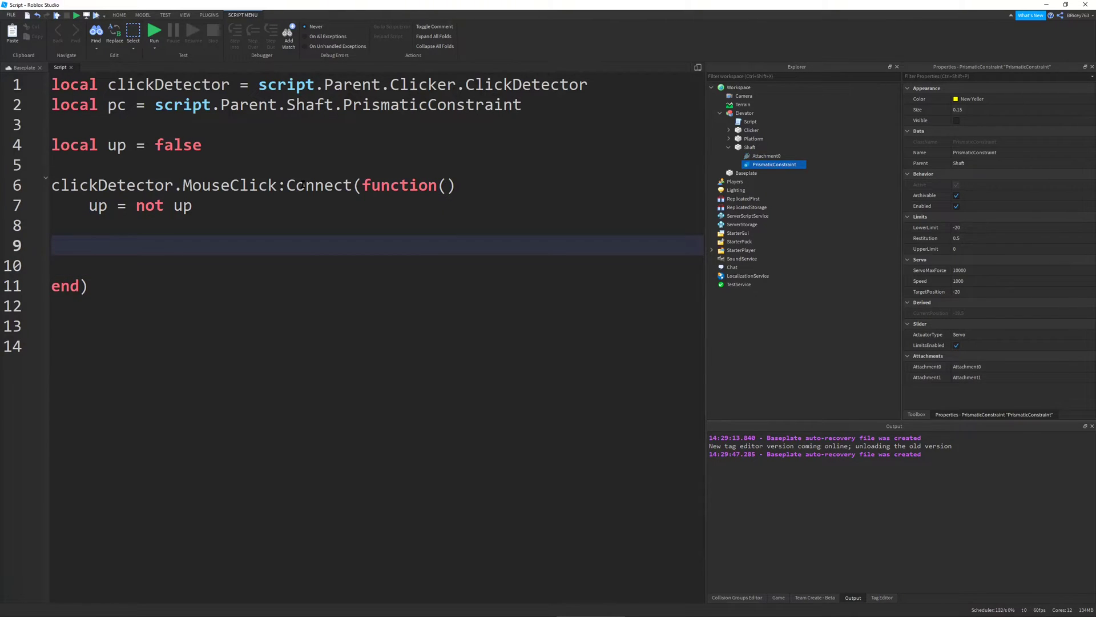
type("pc.Tar")
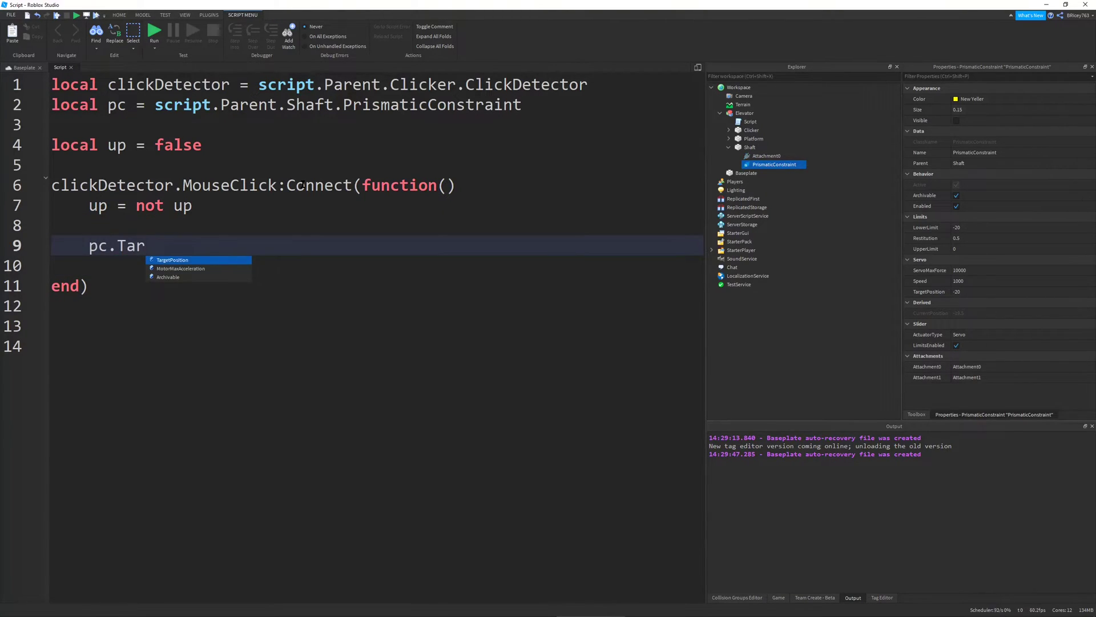
key("Tab")
type("= ")
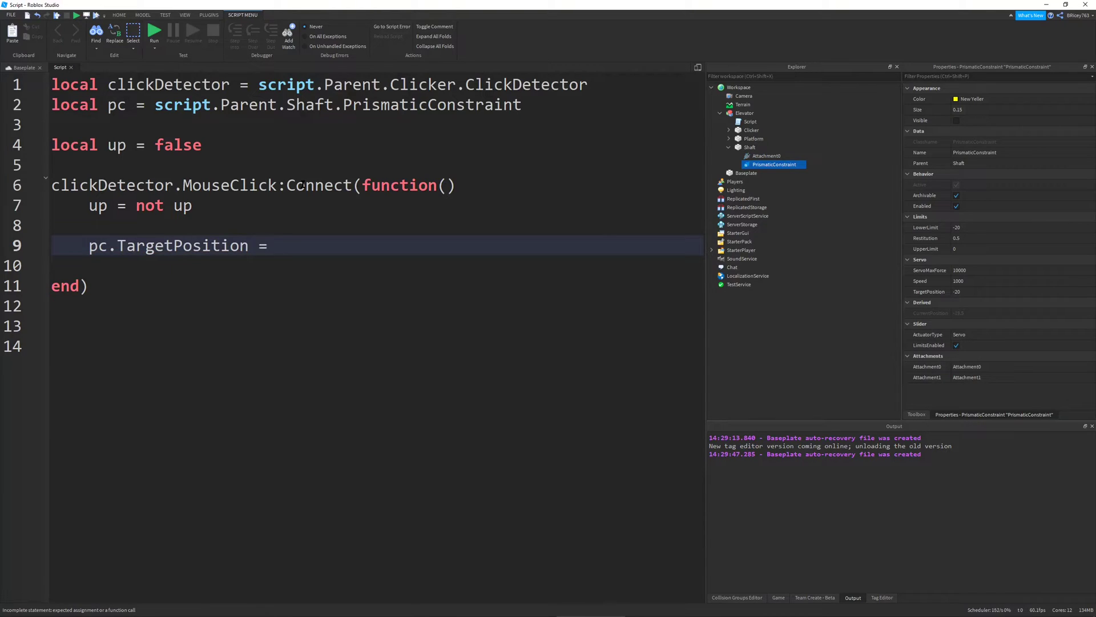
type("up and ")
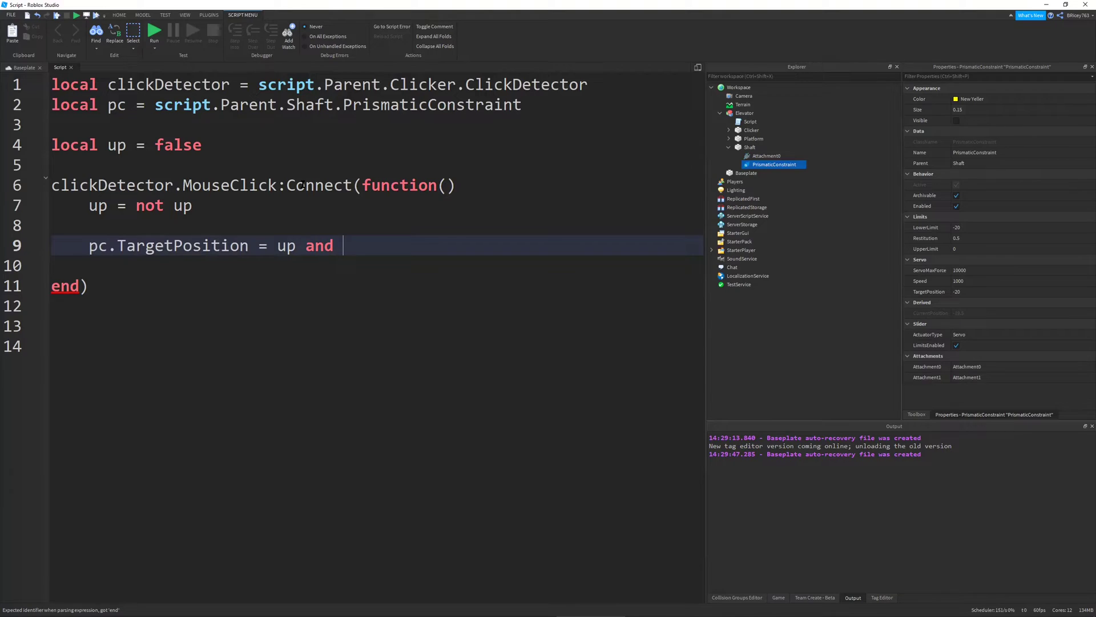
type("0 or -20")
key("Return")
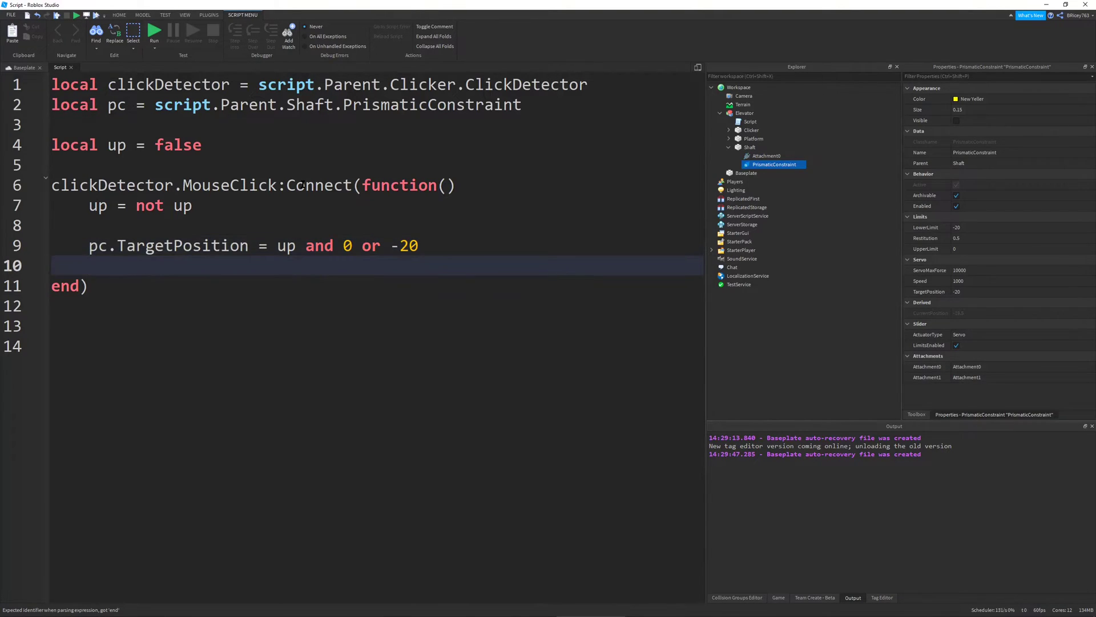
key("BackSpace")
key("BackSpace")
type("]")
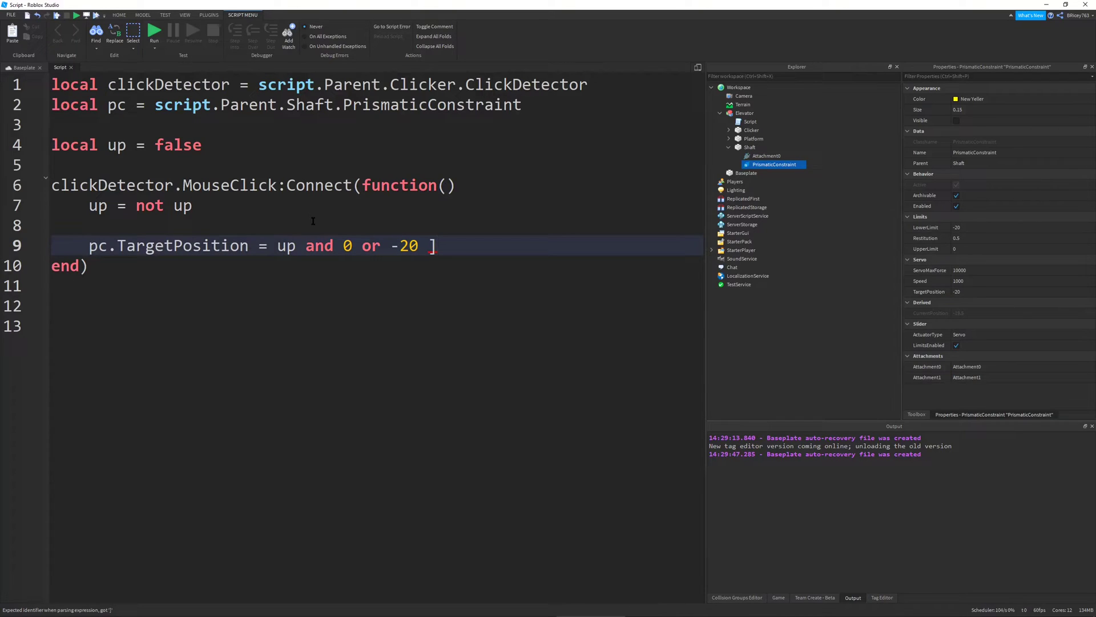
key("BackSpace")
Step: Review the up, 0 and -20 terms of the TargetPosition line and compare them with the shaft and platform in the Baseplate view
double_click(293, 246)
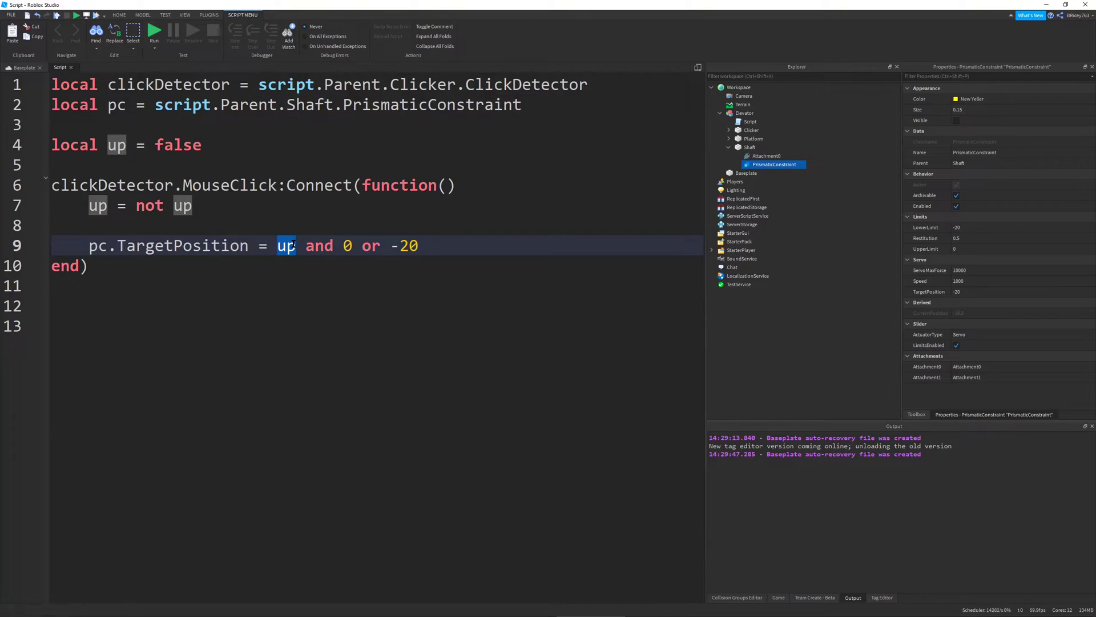
double_click(346, 246)
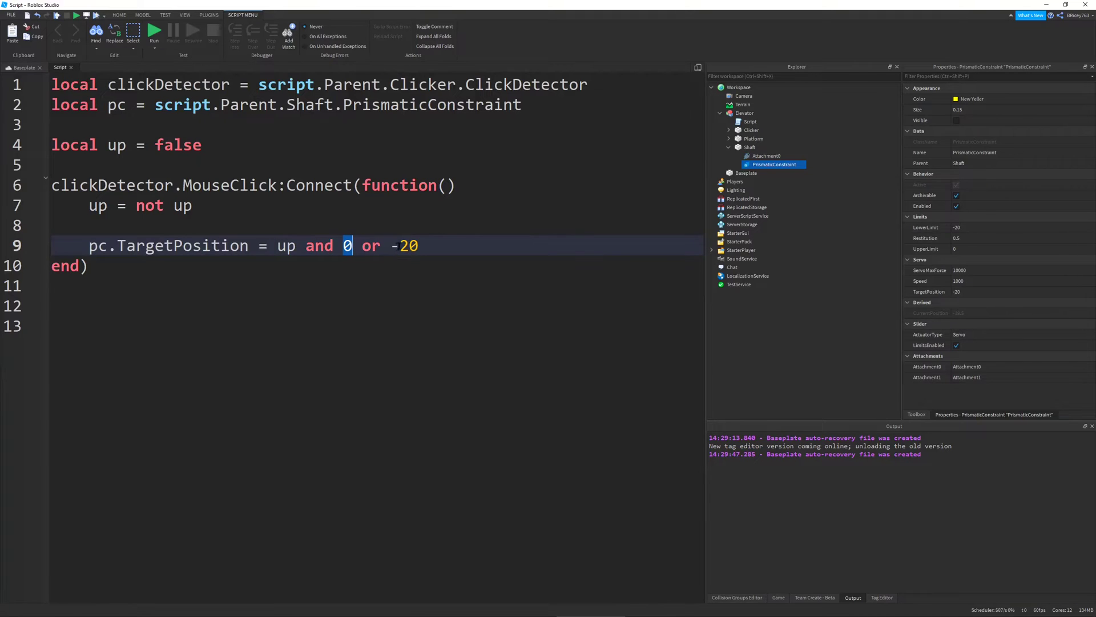
double_click(414, 241)
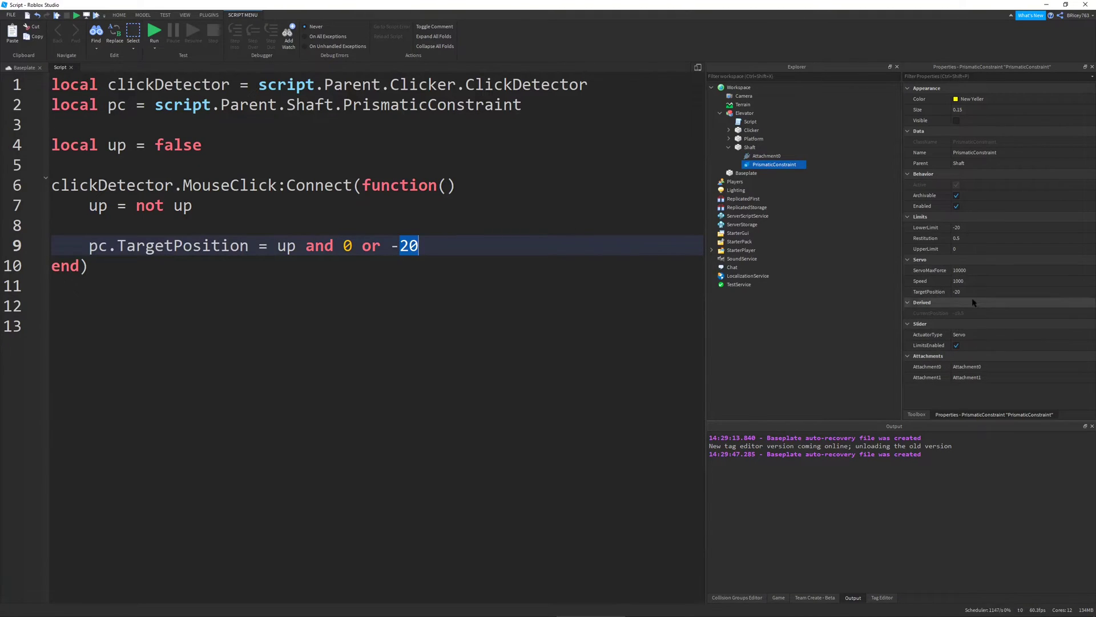
left_click(24, 68)
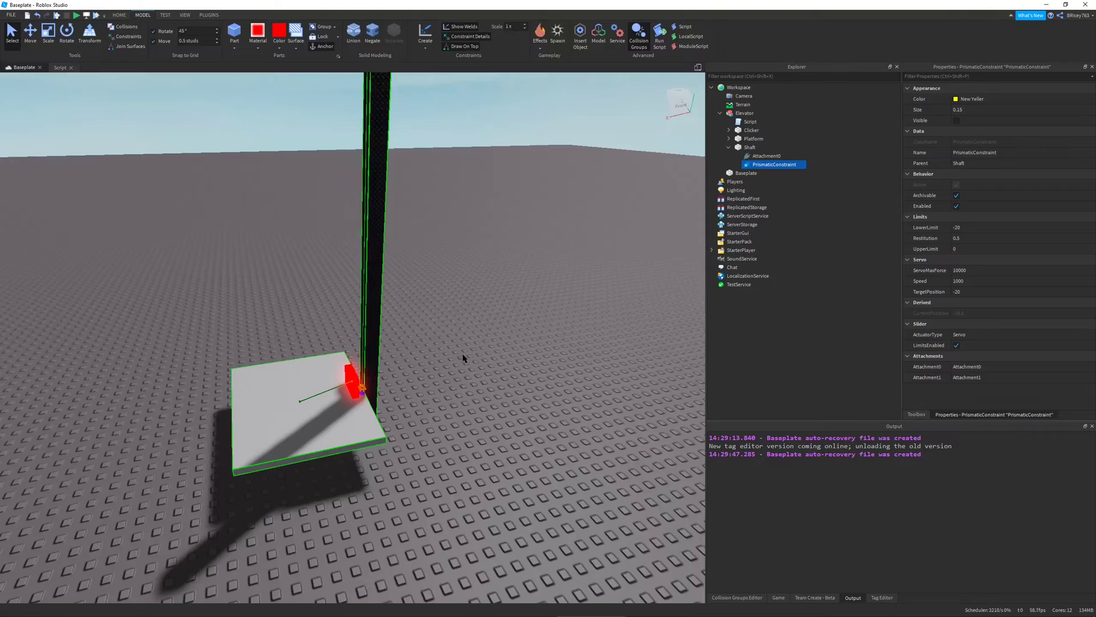
key("w")
key("e")
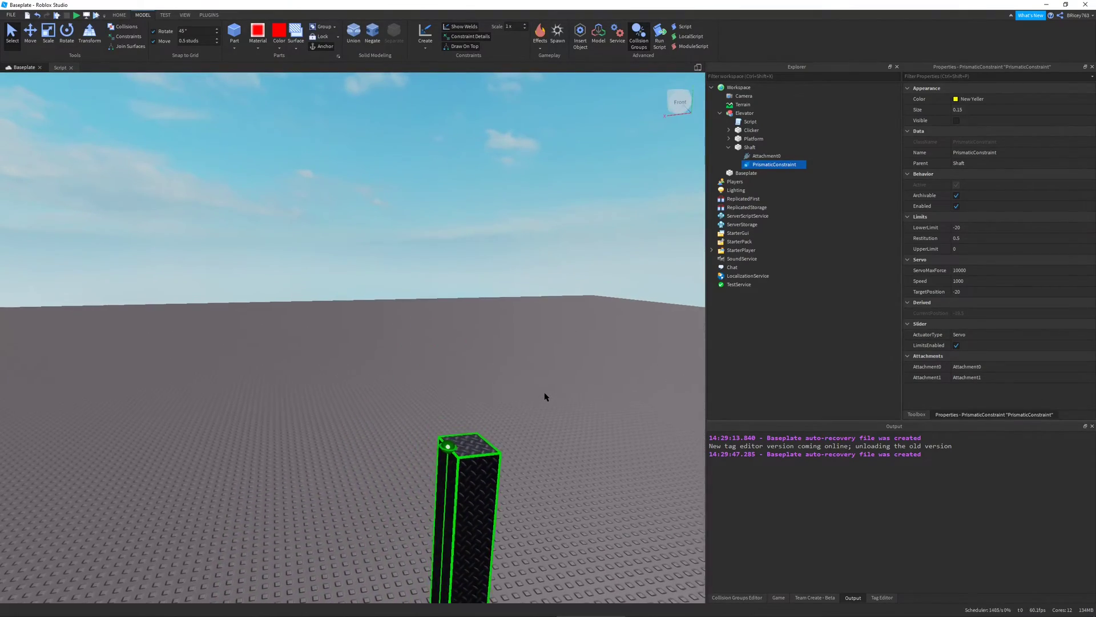
right_click_drag(545, 393, 545, 392)
key("w")
key("e")
right_click_drag(413, 332, 411, 333)
key("w")
key("e")
key("s")
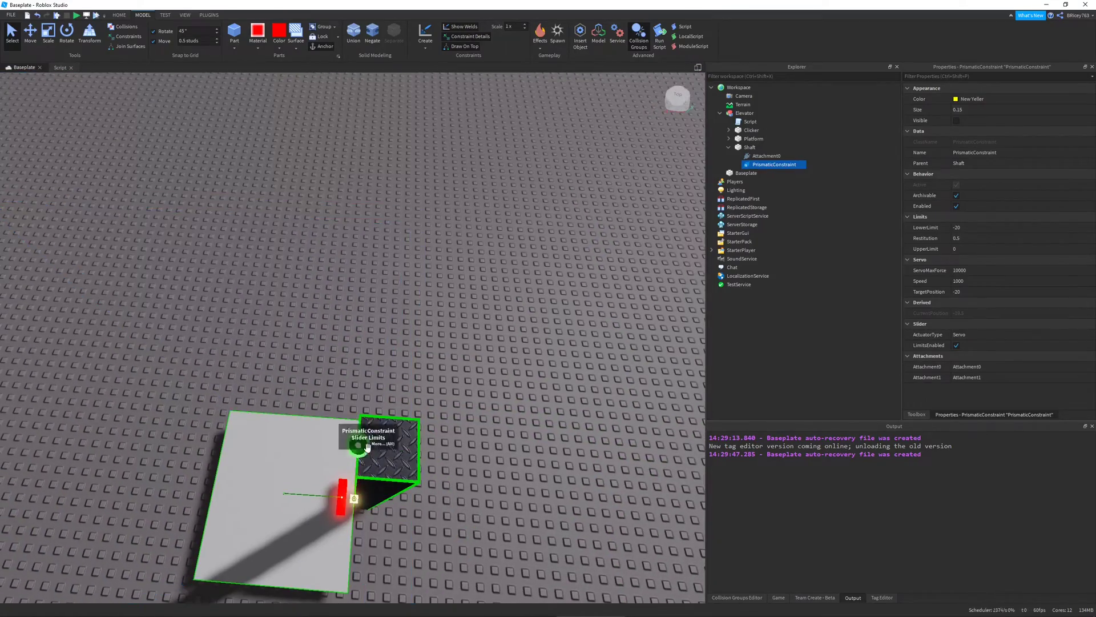
Step: Select the attachment at the top of the shaft and examine where it sits relative to the platform
left_click(363, 446)
right_click_drag(506, 490, 506, 491)
key("q")
key("s")
key("a")
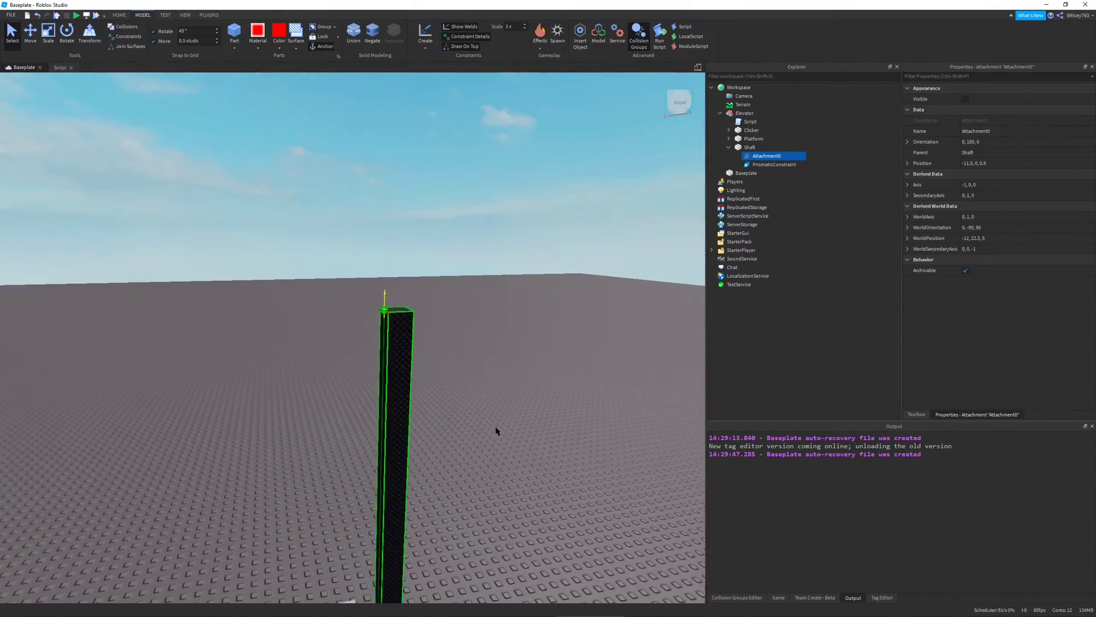
key("w")
right_click_drag(467, 423, 465, 423)
key("q")
key("e")
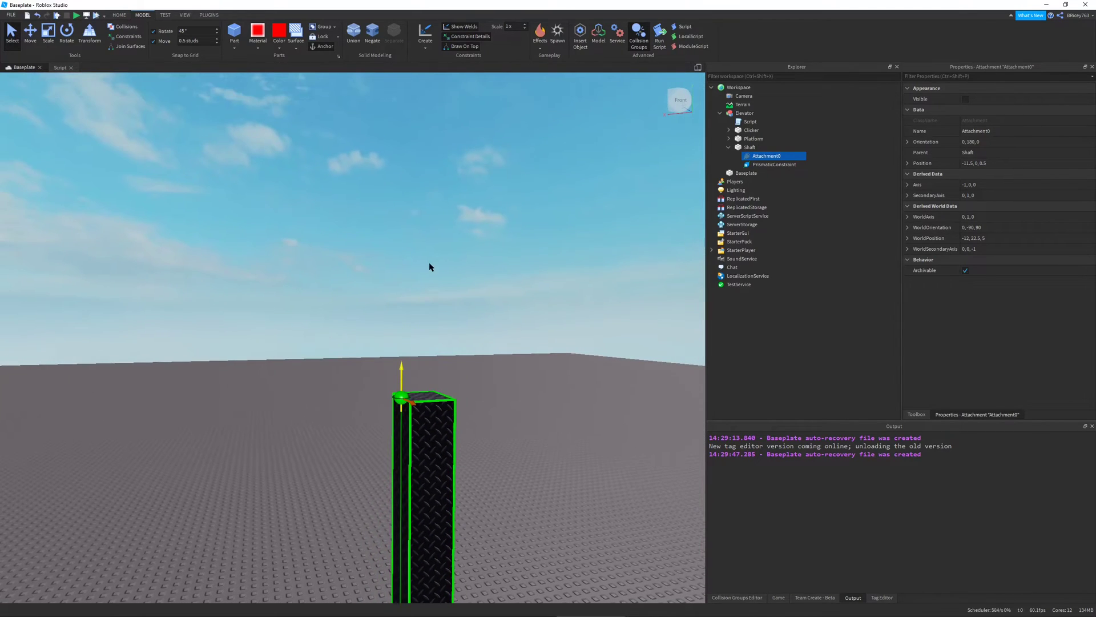
right_click_drag(429, 267, 430, 267)
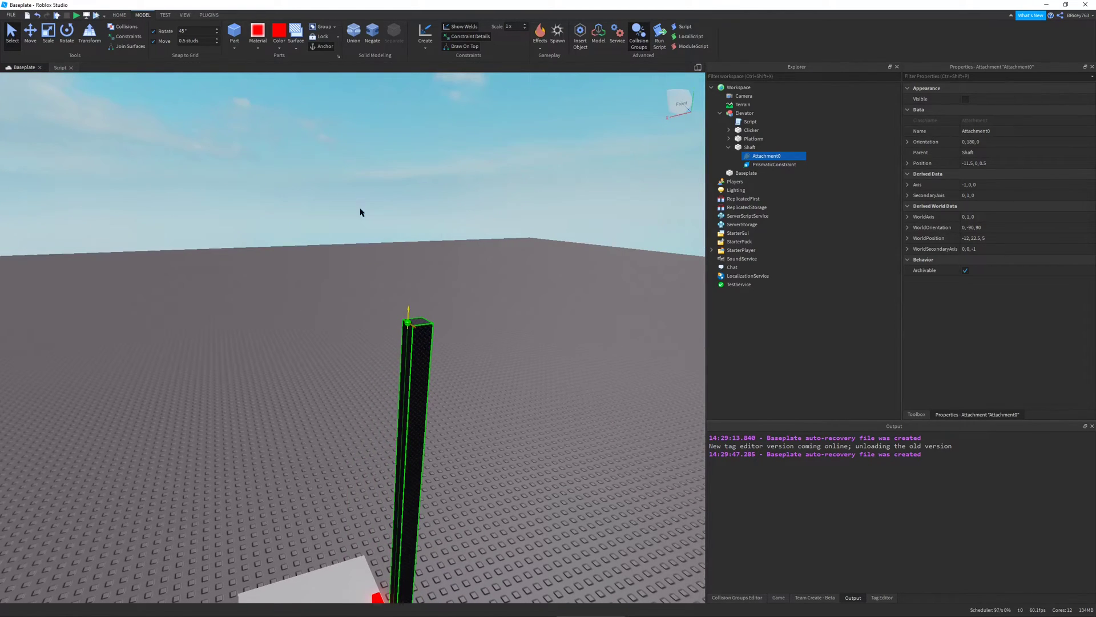
Step: Start a play test, get the character onto the elevator platform and try the red button
left_click(57, 16)
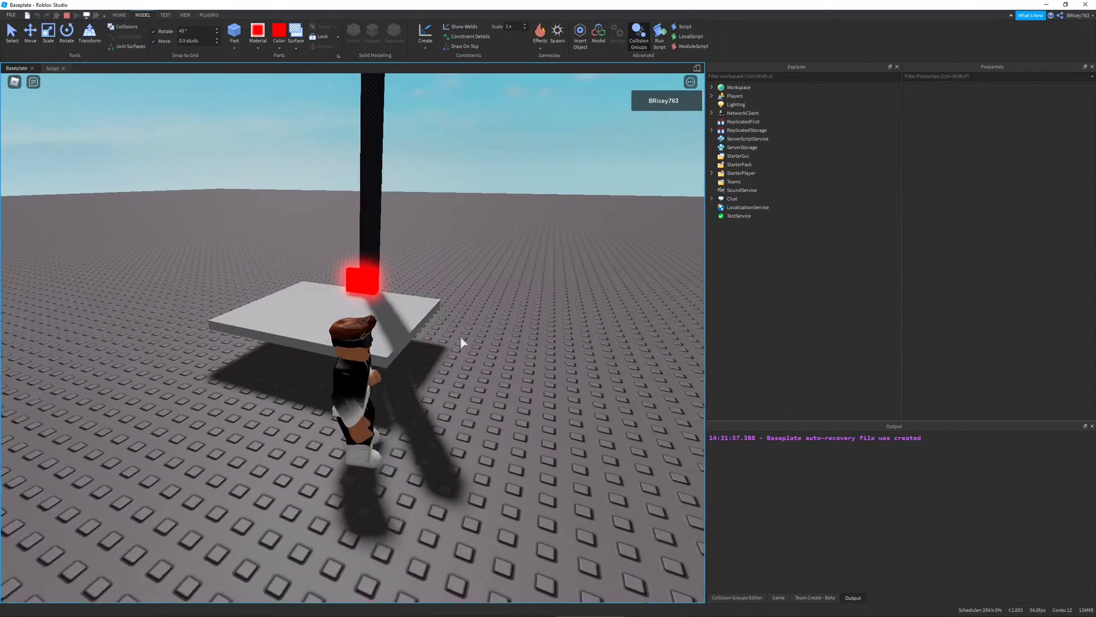
key("w")
key("space")
right_click_drag(461, 343, 454, 395)
left_click(420, 368)
left_click(444, 382)
key("a")
key("d")
key("w")
key("a")
Step: Keep testing the red button while riding the platform, getting the character back onto it for another trip
left_click(392, 443)
right_click_drag(398, 428, 486, 389)
key("space")
right_click_drag(465, 341, 465, 341)
key("w")
key("d")
key("a")
left_click(411, 386)
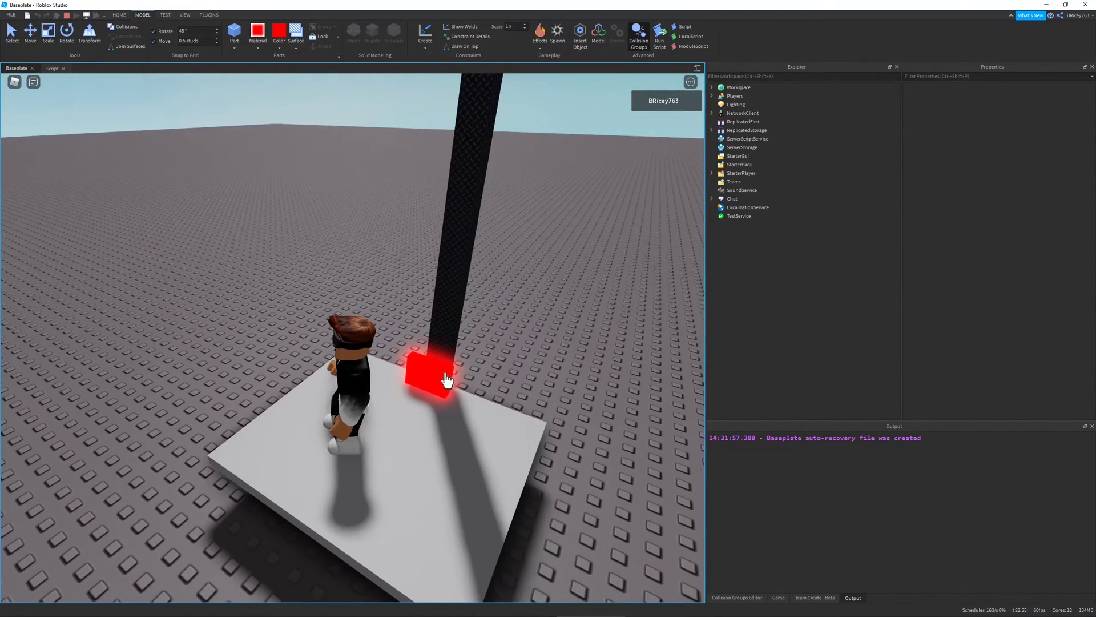
left_click(441, 377)
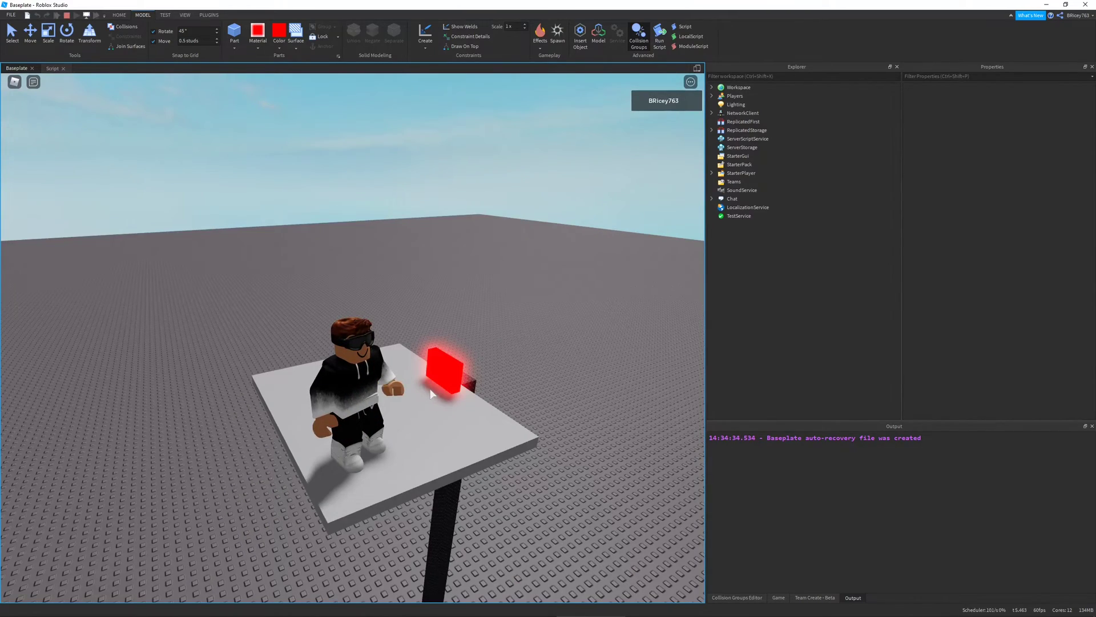
Step: Test lowering the raised platform with the red button while the character stands on it
right_click_drag(424, 392, 424, 391)
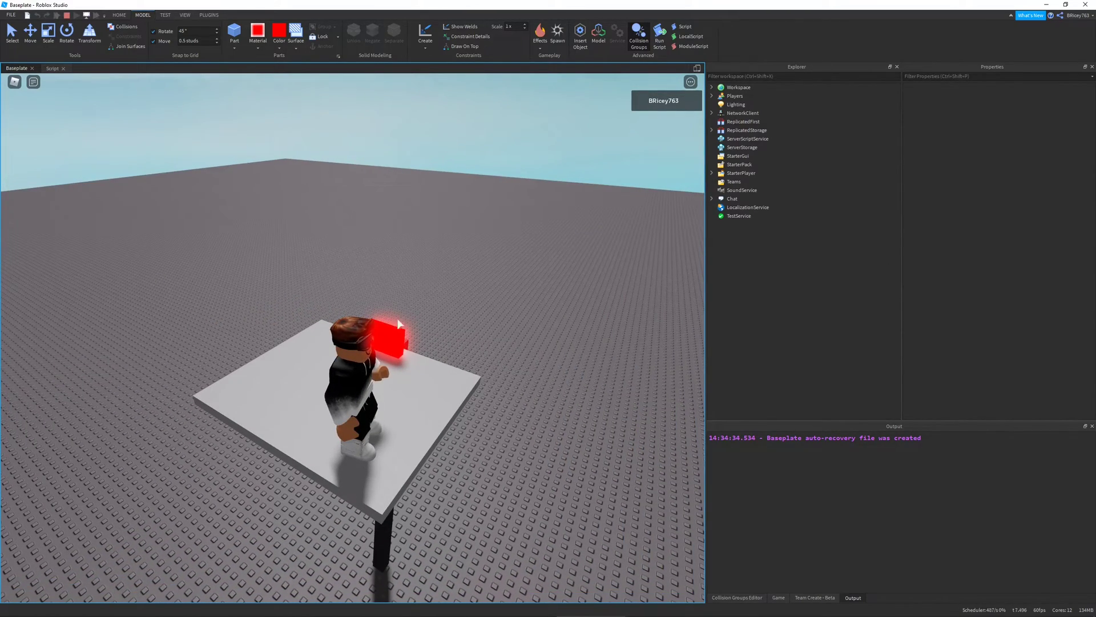
left_click(385, 336)
right_click_drag(491, 341, 491, 341)
key("d")
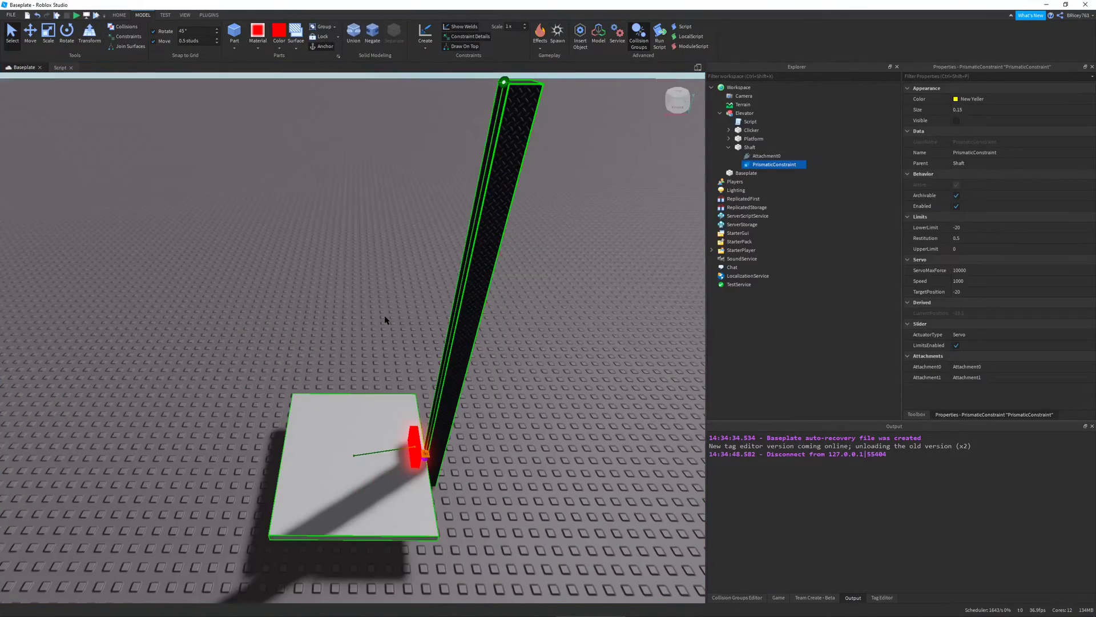
right_click_drag(385, 316, 385, 316)
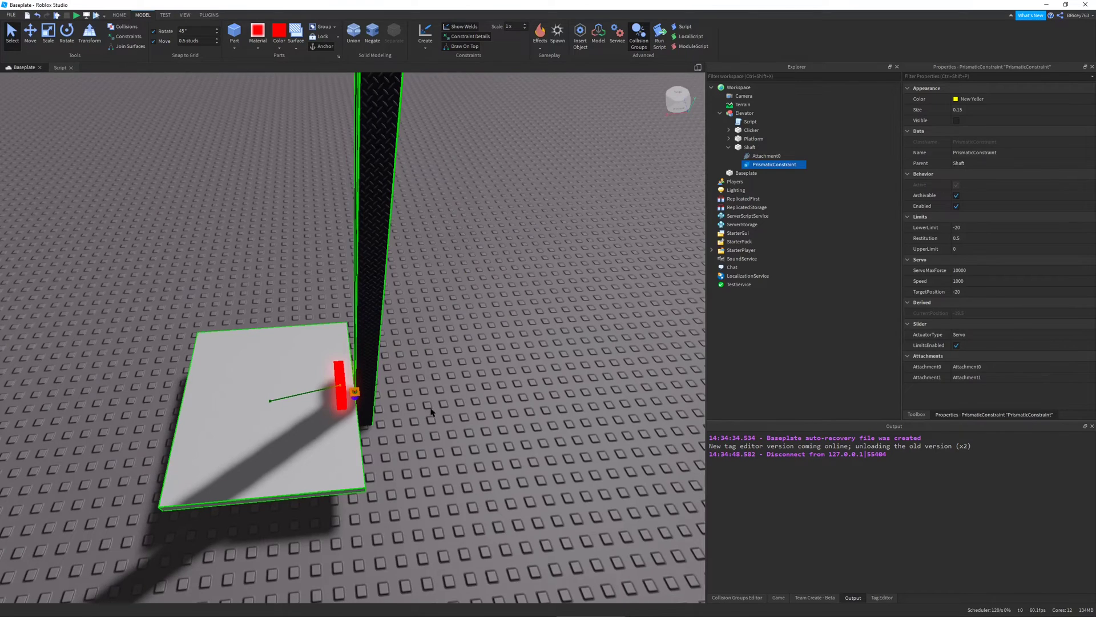
right_click_drag(438, 387, 438, 387)
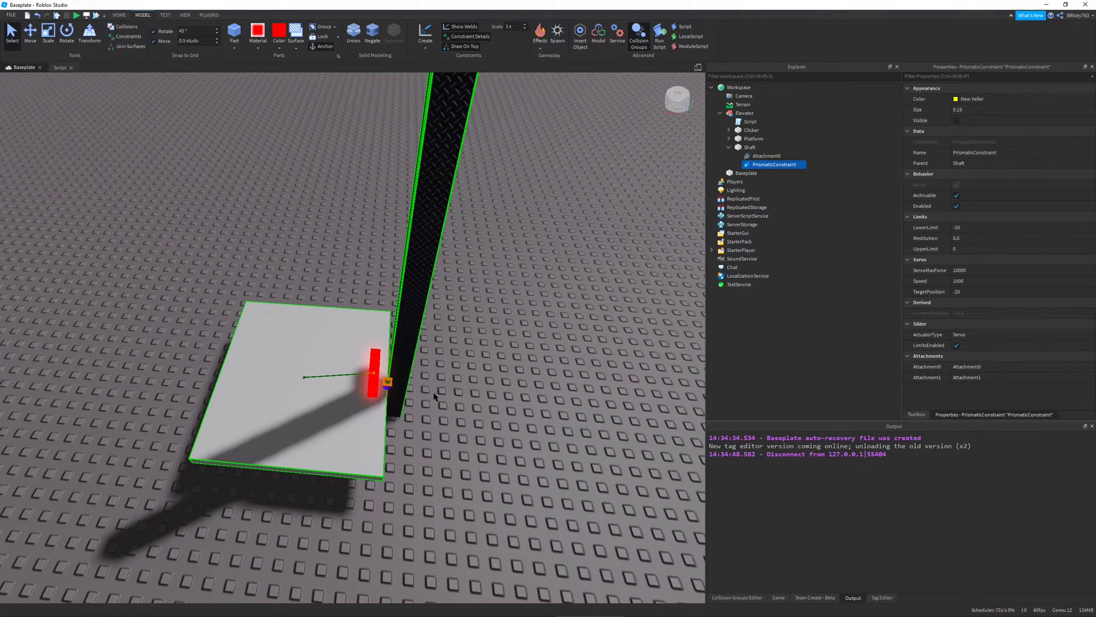
scroll(470, 415, "up", 6)
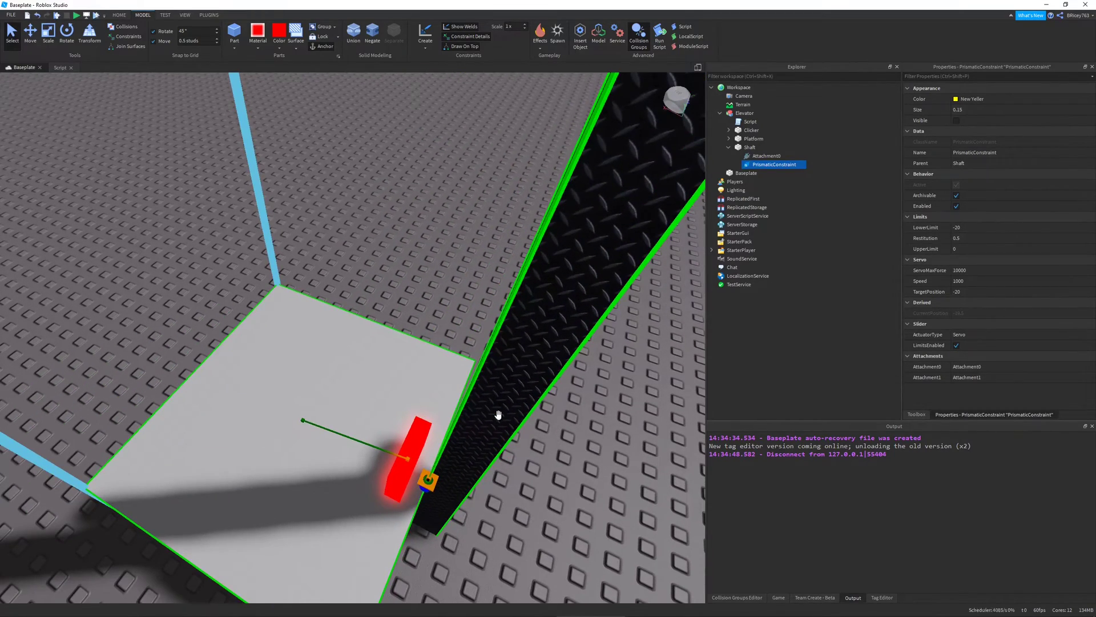
right_click_drag(497, 415, 499, 437)
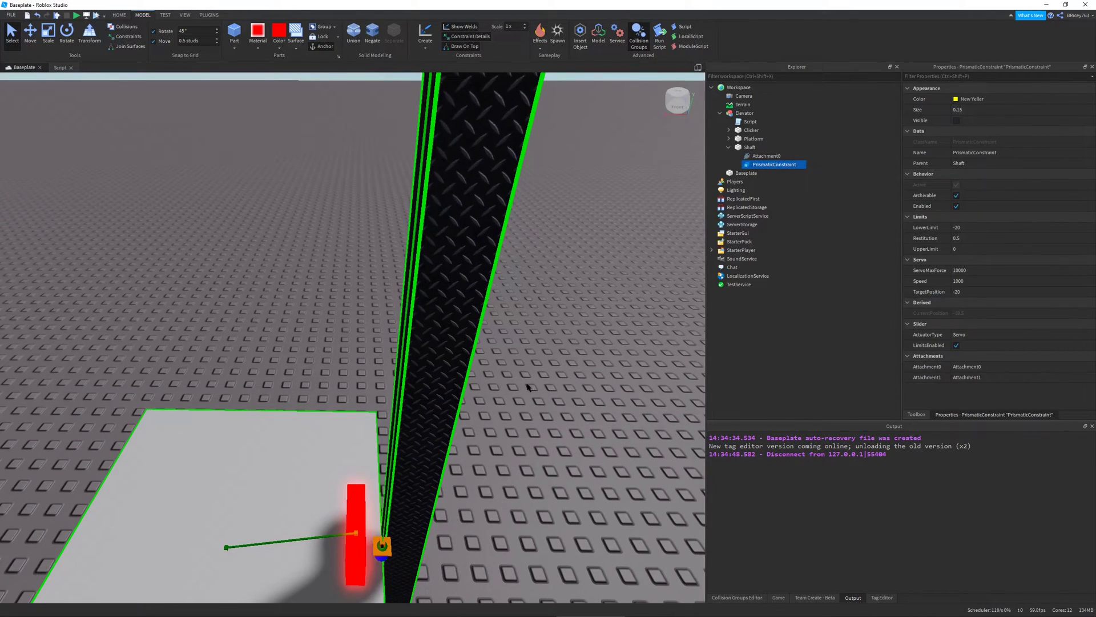
right_click_drag(512, 442, 438, 425)
scroll(485, 489, "up", 3)
scroll(427, 468, "down", 8)
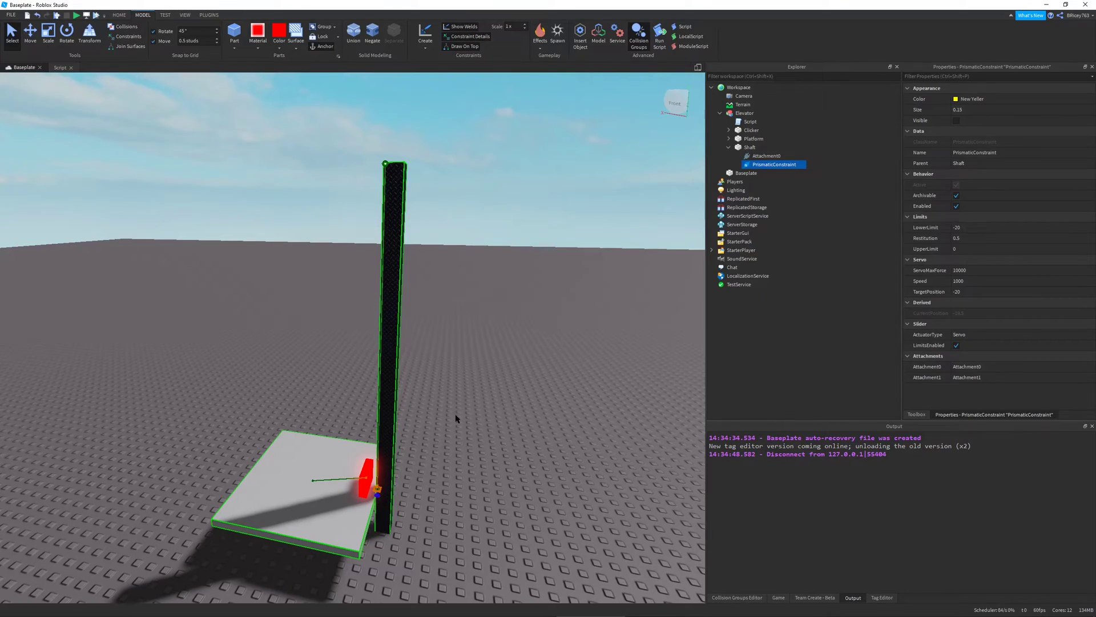
key("w")
right_click_drag(478, 411, 497, 400)
key("a")
key("e")
key("s")
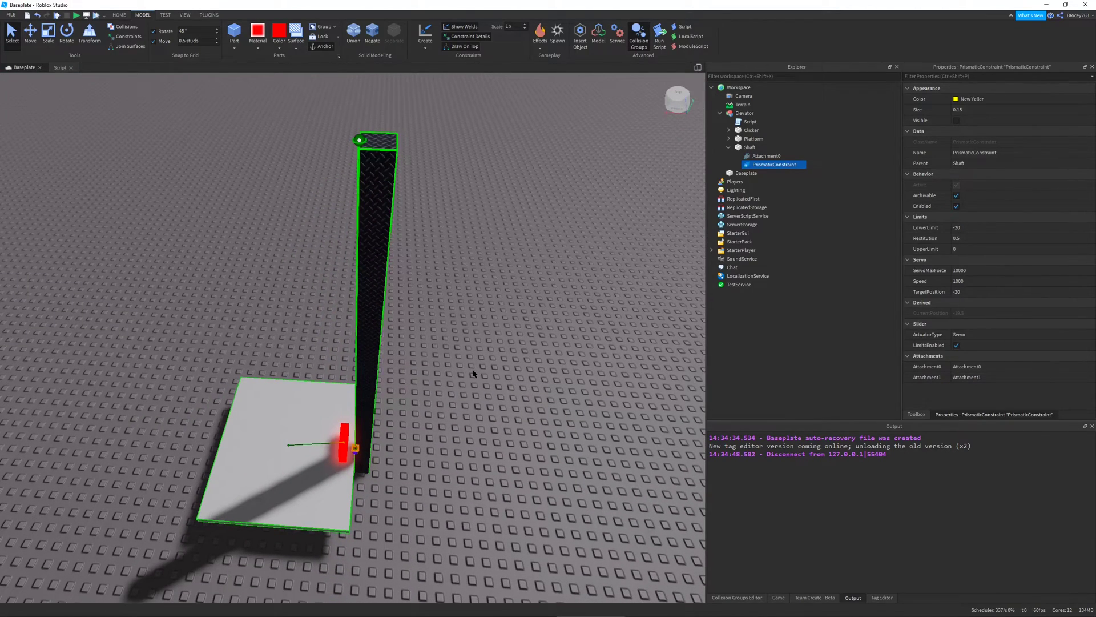
key("w")
right_click_drag(515, 373, 466, 403)
key("a")
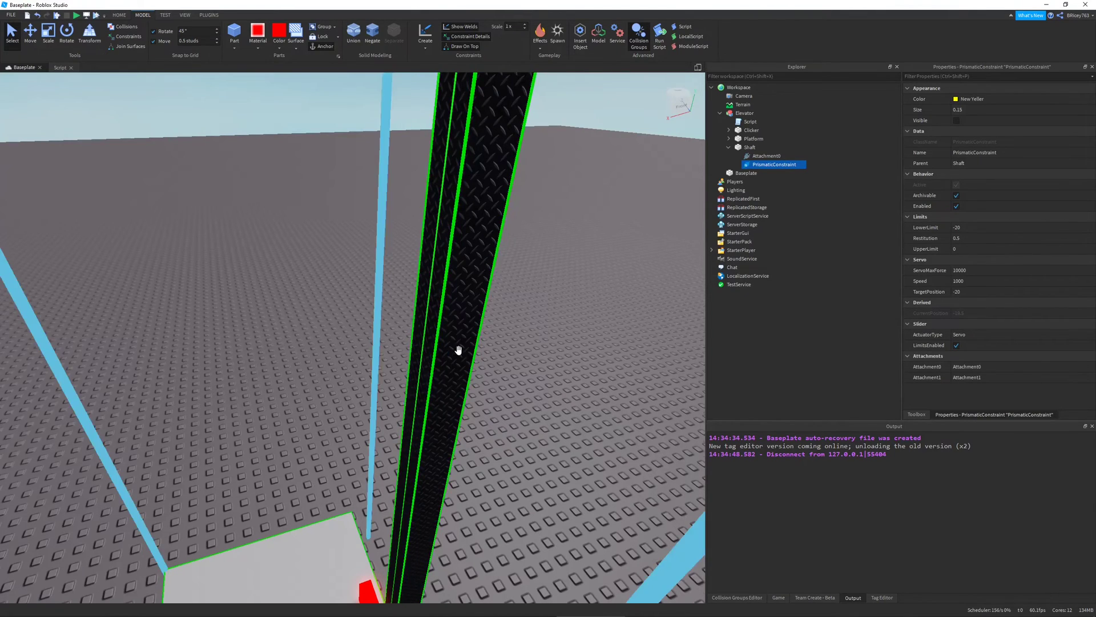
right_click_drag(457, 350, 458, 350)
key("e")
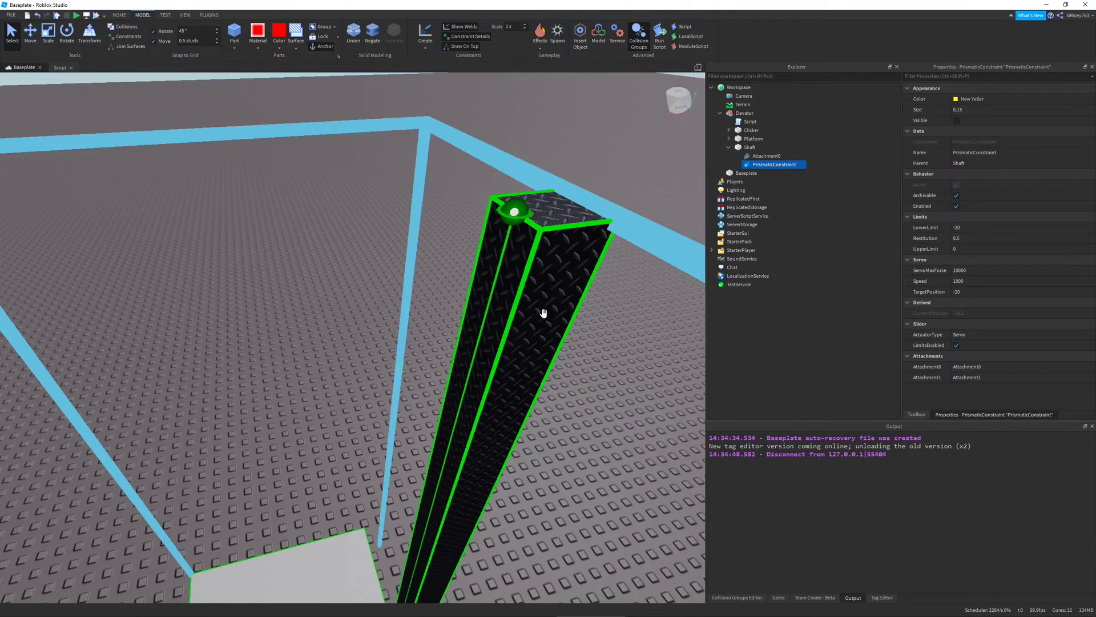
right_click_drag(543, 310, 498, 334)
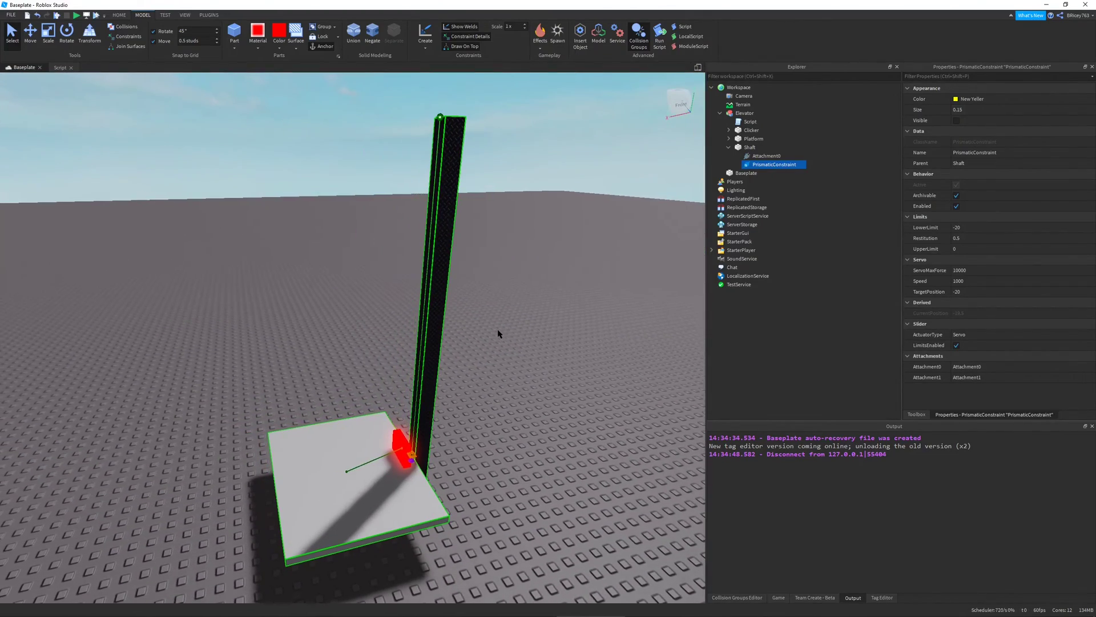